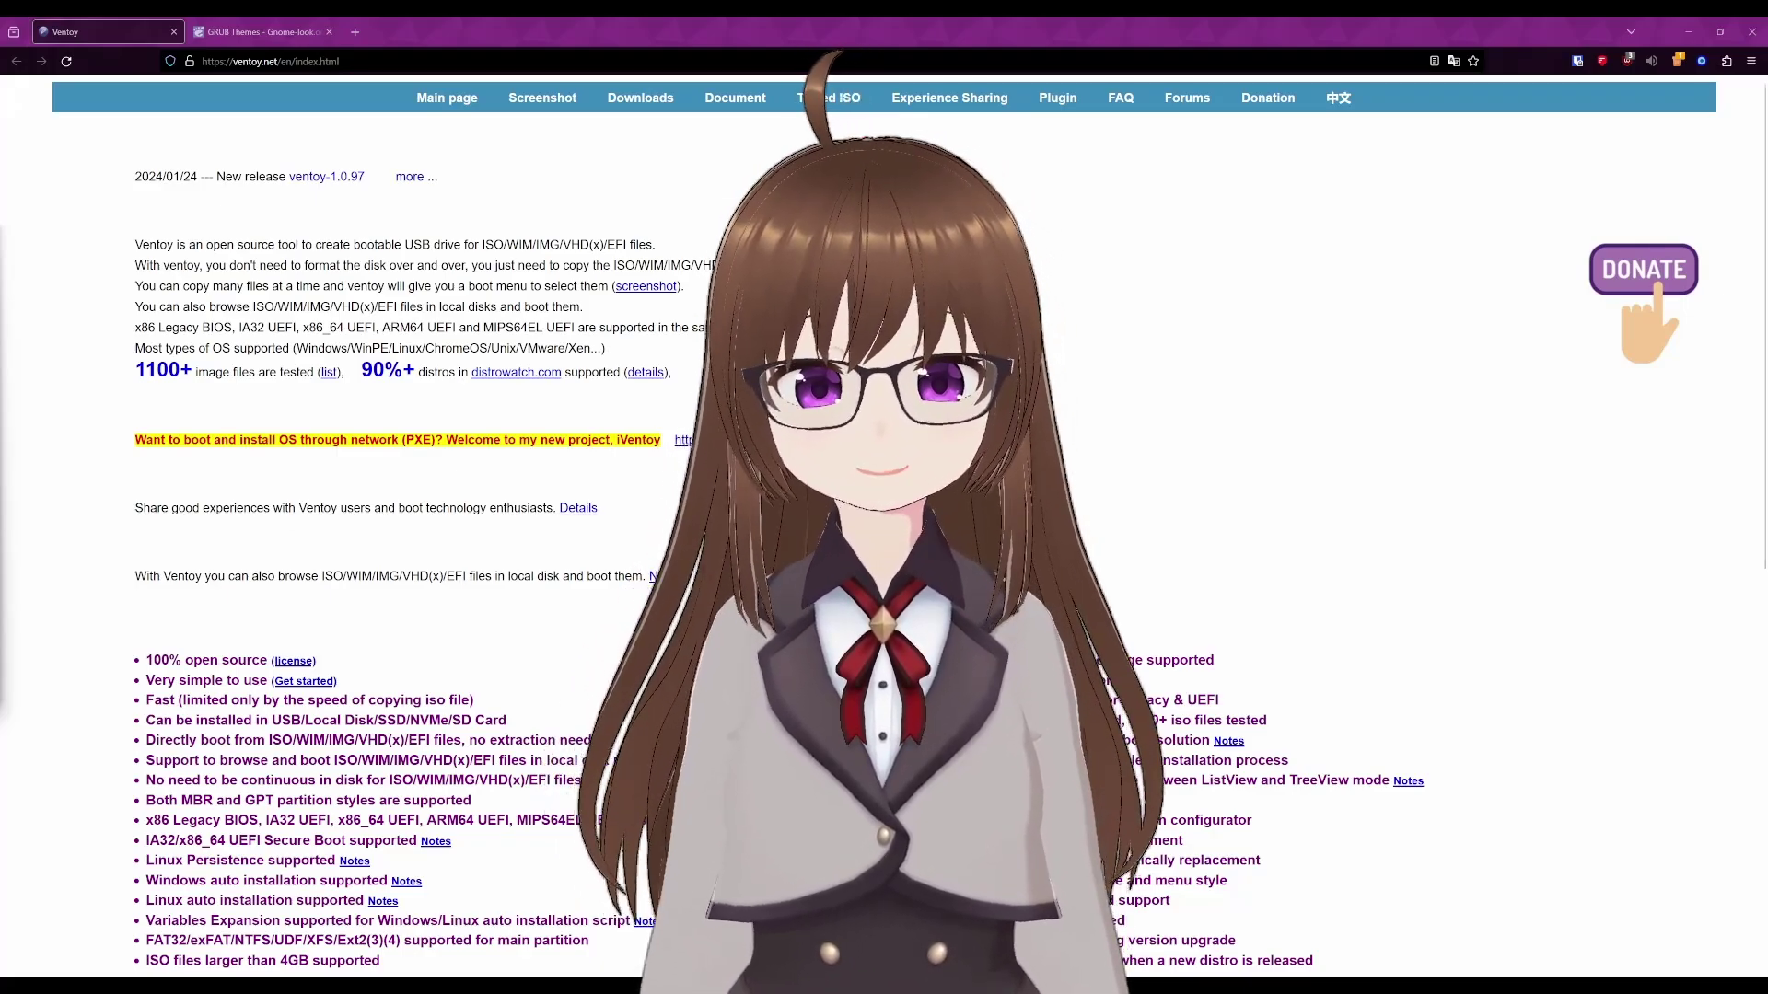
{"action": "scroll", "coordinate": [885, 553], "scroll_direction": "down", "scroll_amount": 2}
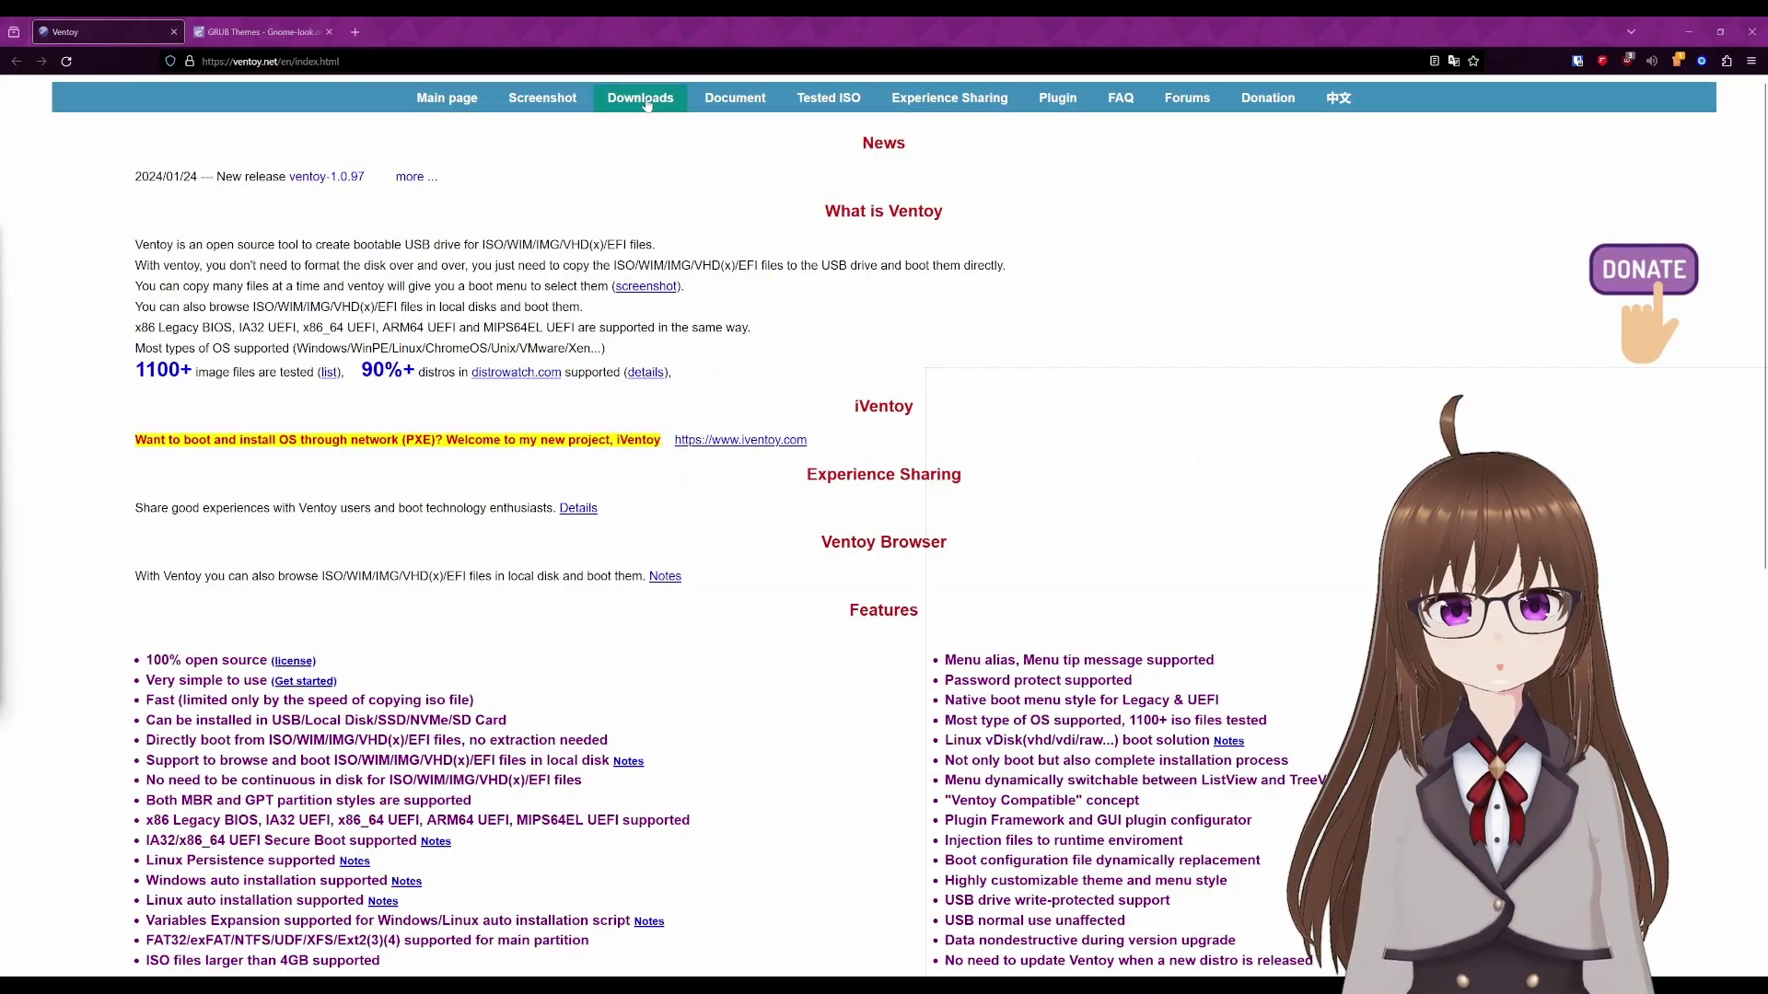
Step: Launch Ventoy2Disk.exe from the extracted ventoy-1.0.97 folder after visiting ventoy.net Downloads
{"action": "left_click", "coordinate": [645, 97]}
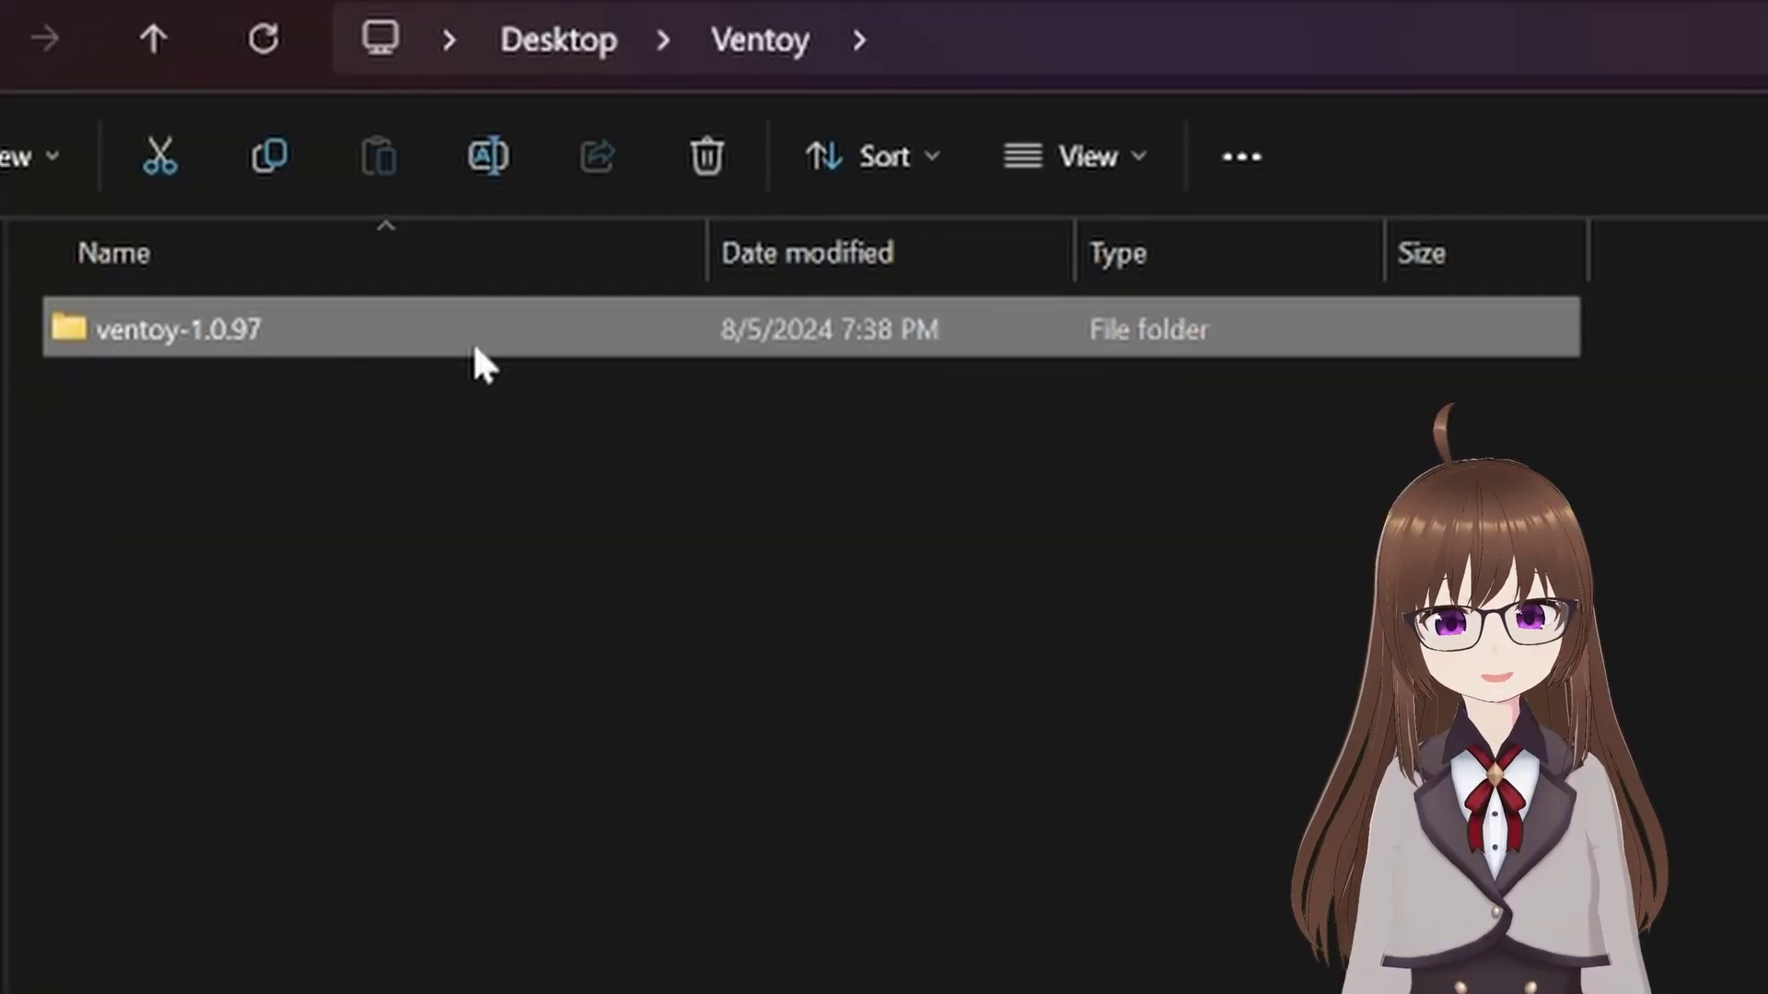
{"action": "double_click", "coordinate": [473, 338]}
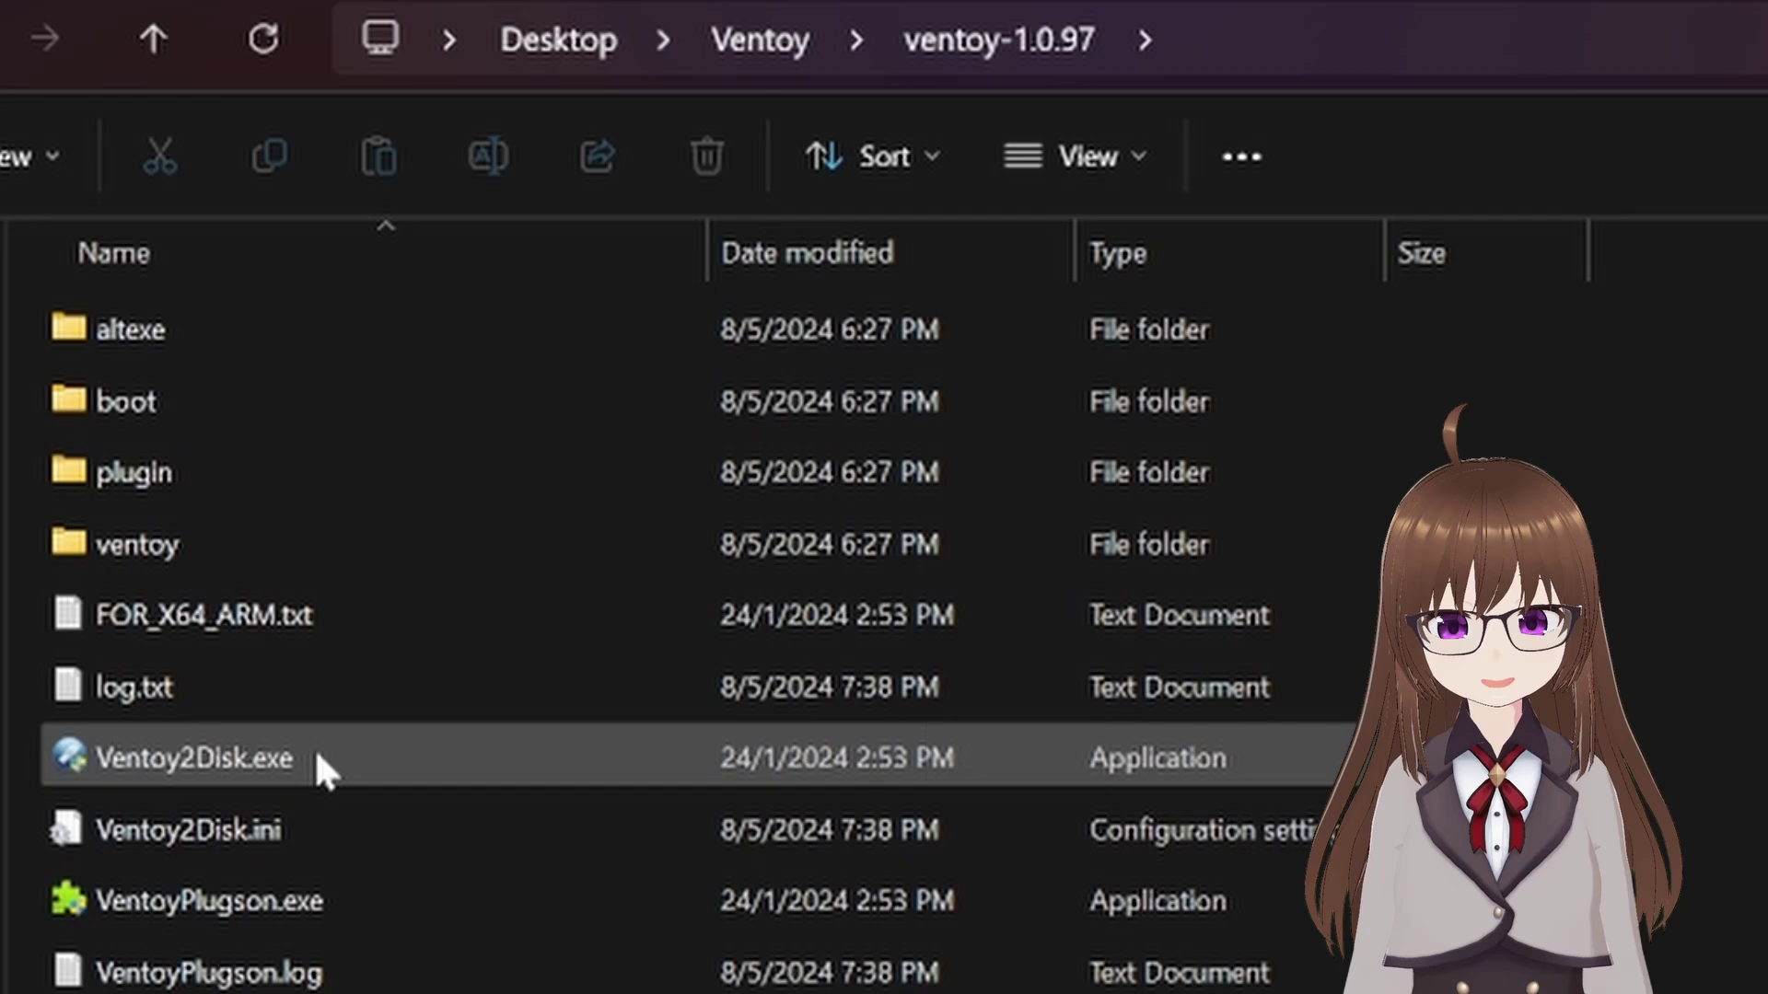
{"action": "left_click", "coordinate": [313, 747]}
{"action": "double_click", "coordinate": [314, 747]}
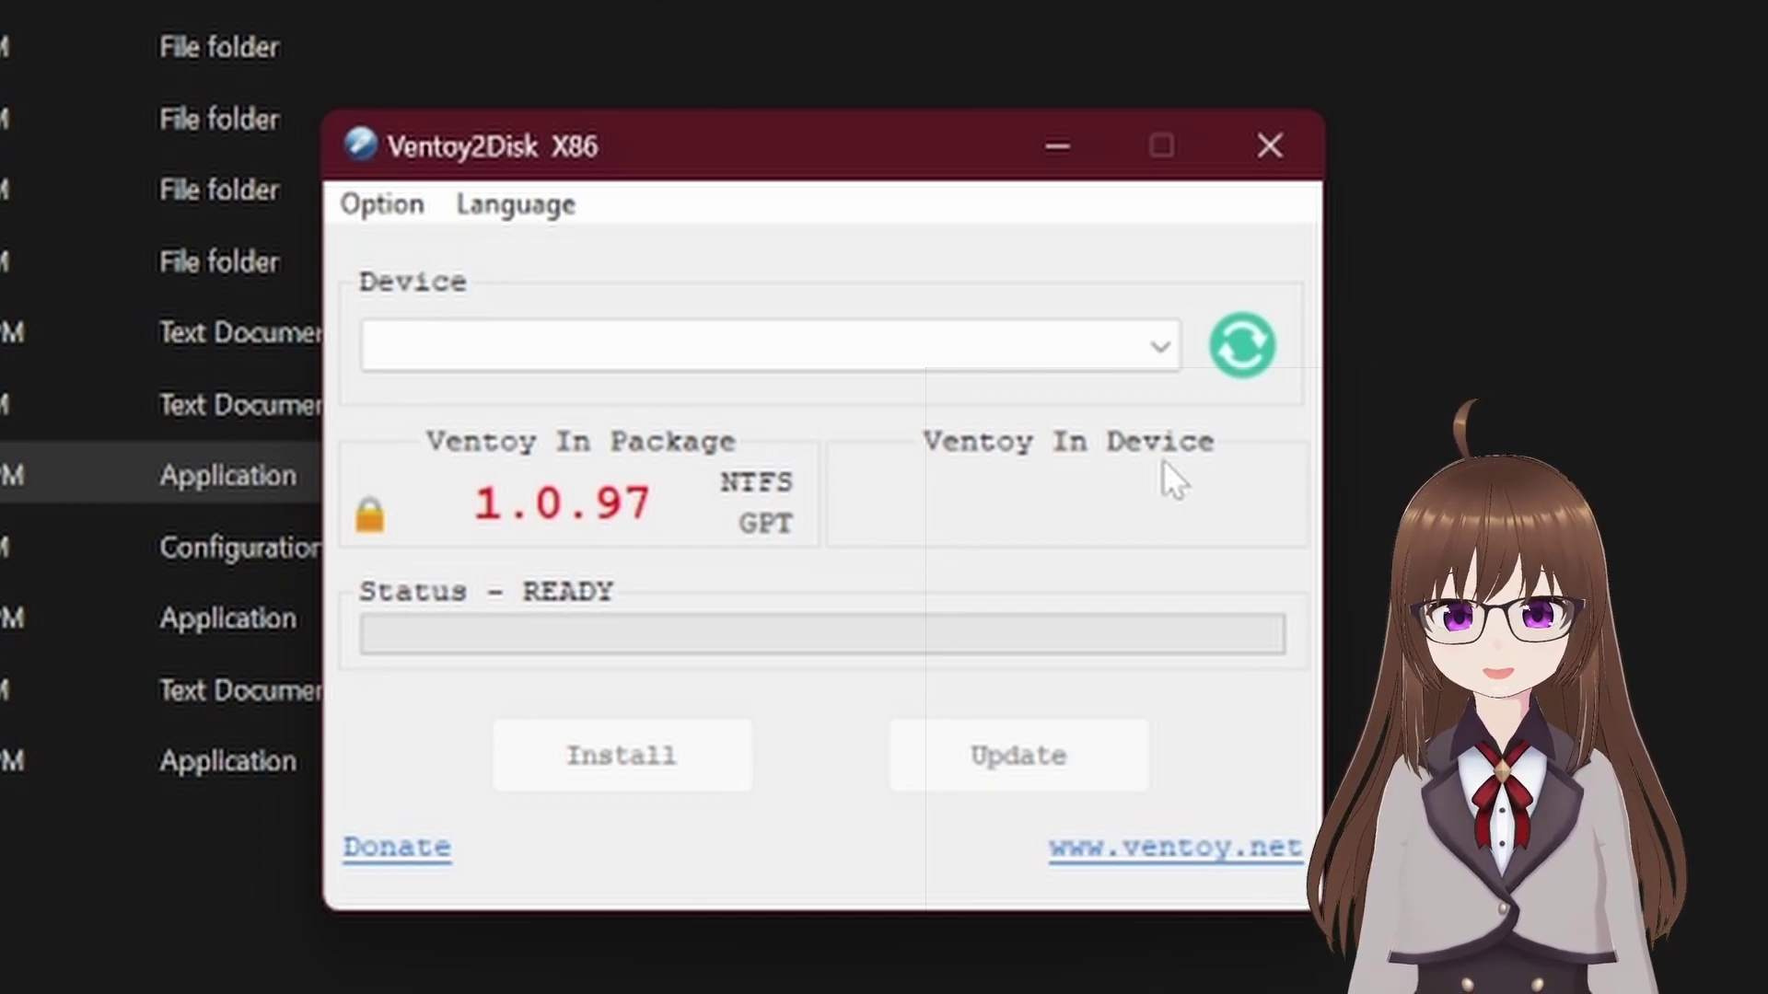
Step: Rescan drives and prepare an NTFS, GPT install for the 64GB SanDisk Ultra
{"action": "left_click", "coordinate": [1242, 345]}
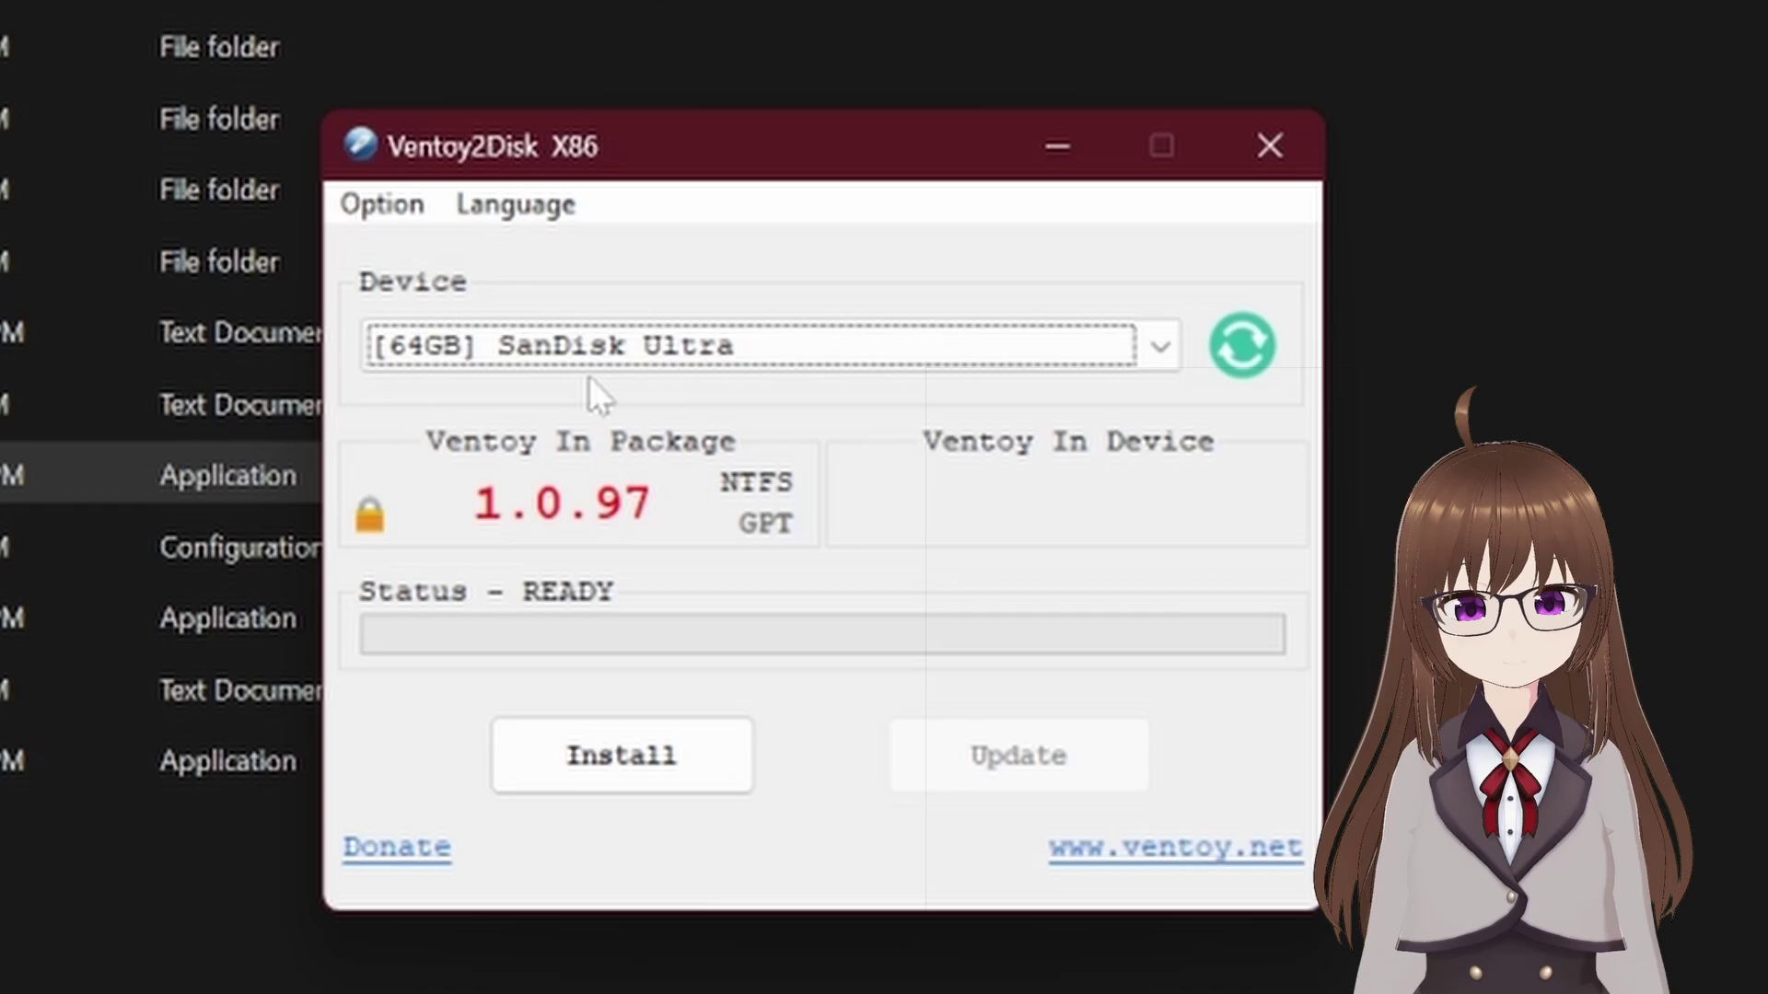
{"action": "left_click", "coordinate": [383, 205]}
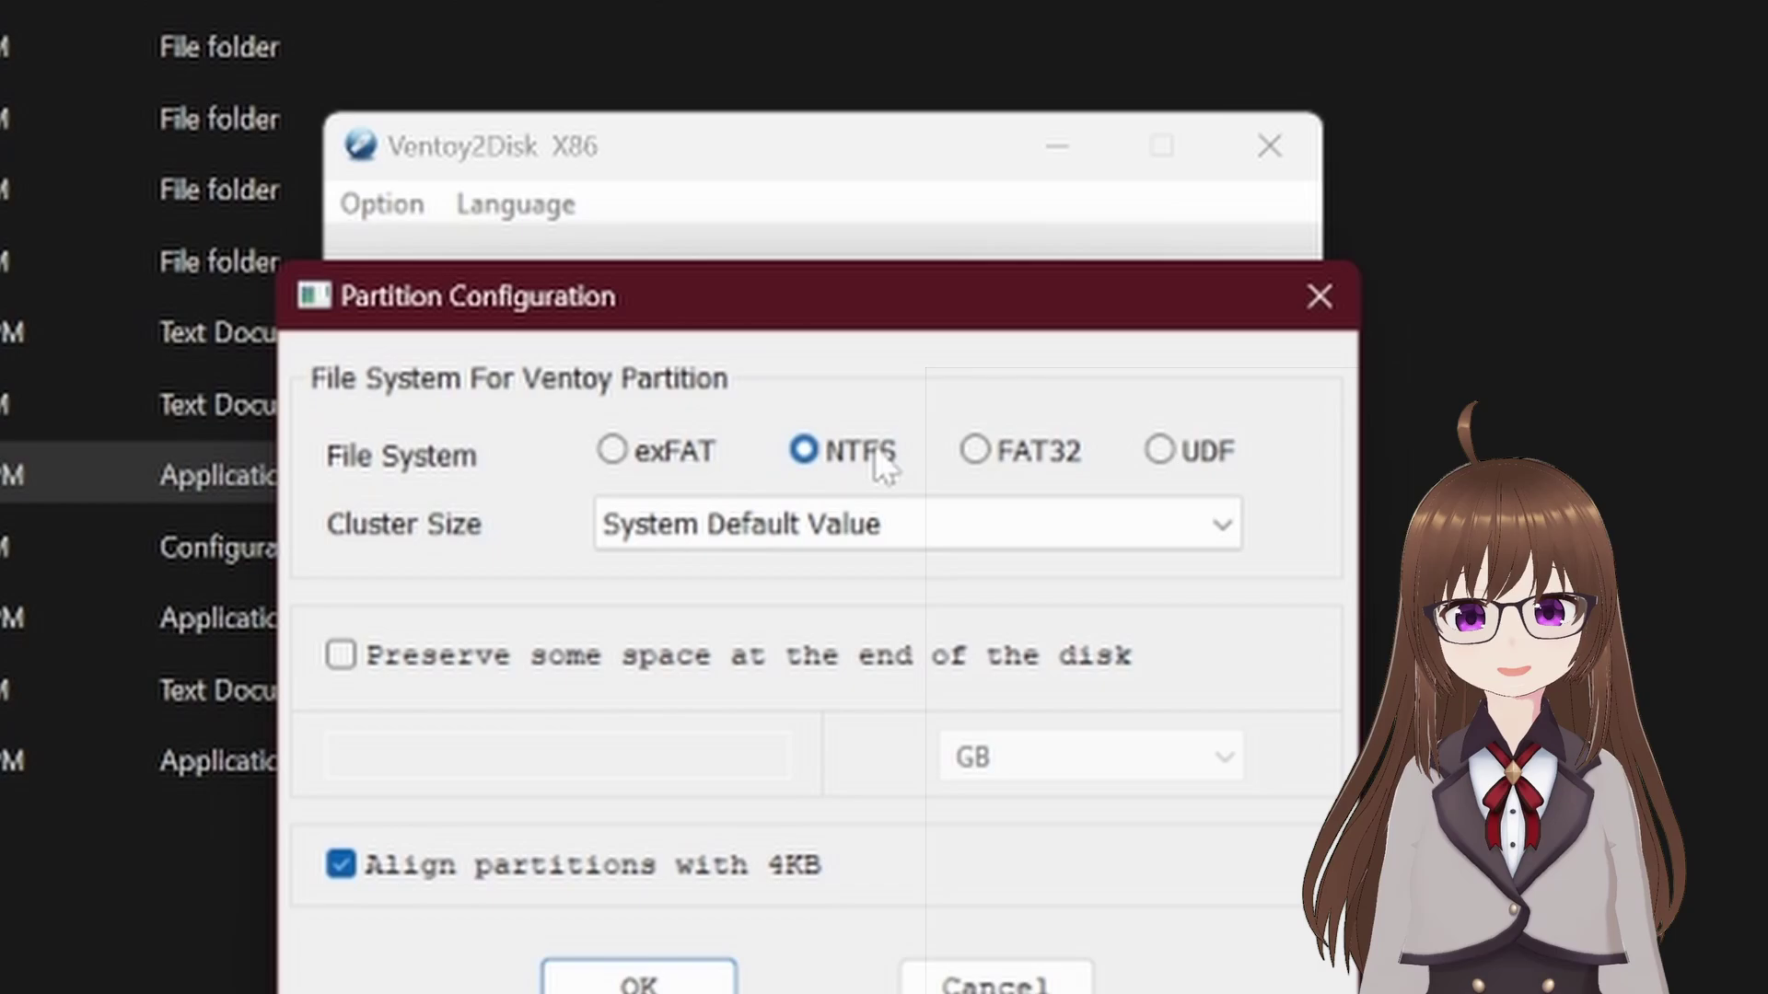
{"action": "left_click", "coordinate": [383, 205]}
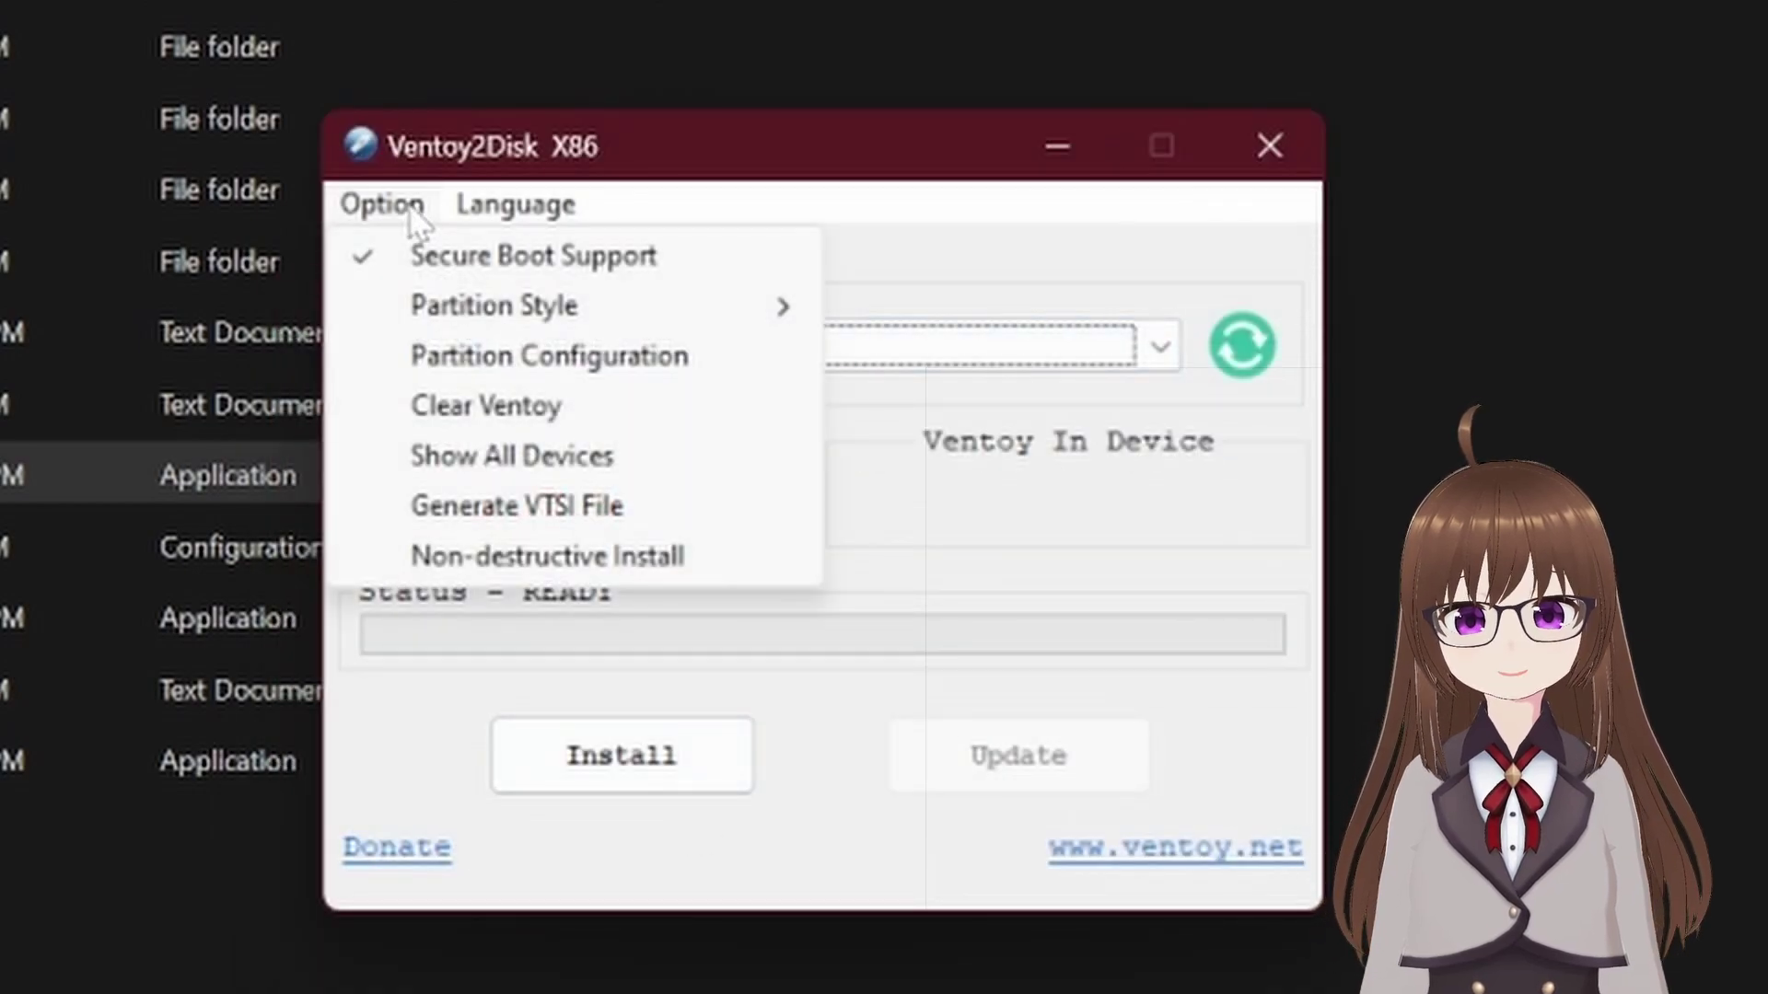
{"action": "left_click", "coordinate": [415, 221]}
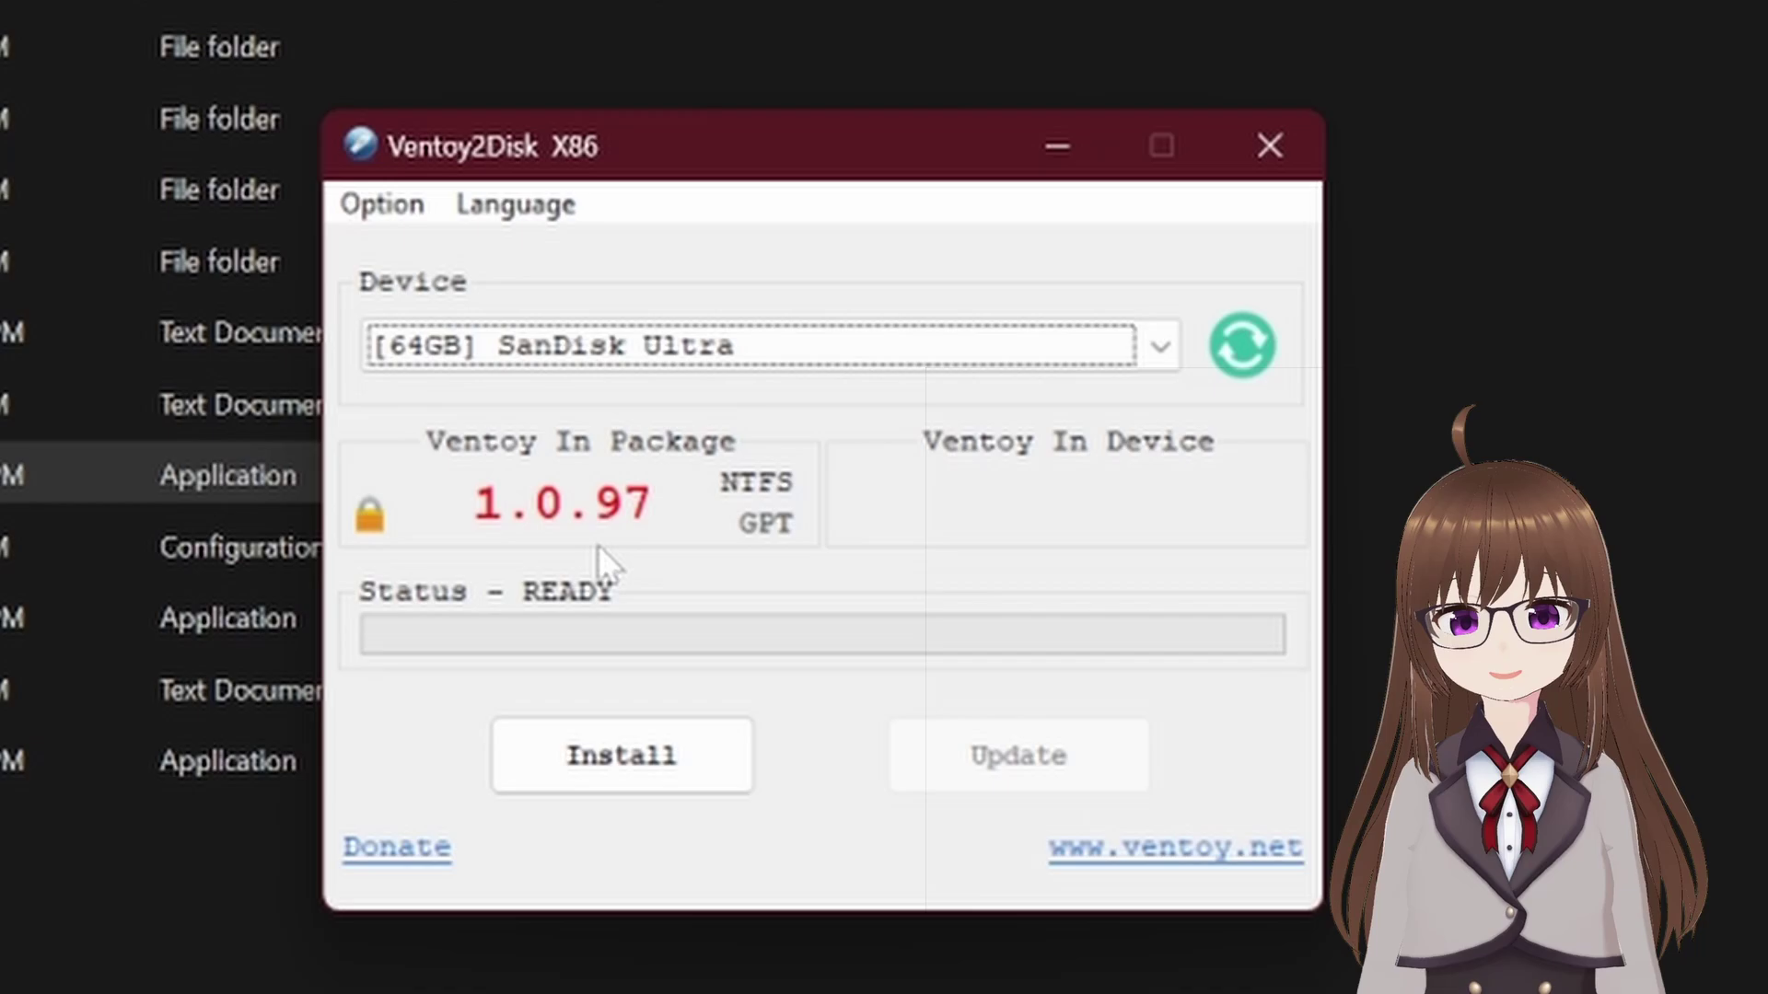
Step: Install Ventoy 1.0.97 onto the SanDisk Ultra, confirming both format warnings
{"action": "left_click", "coordinate": [655, 774]}
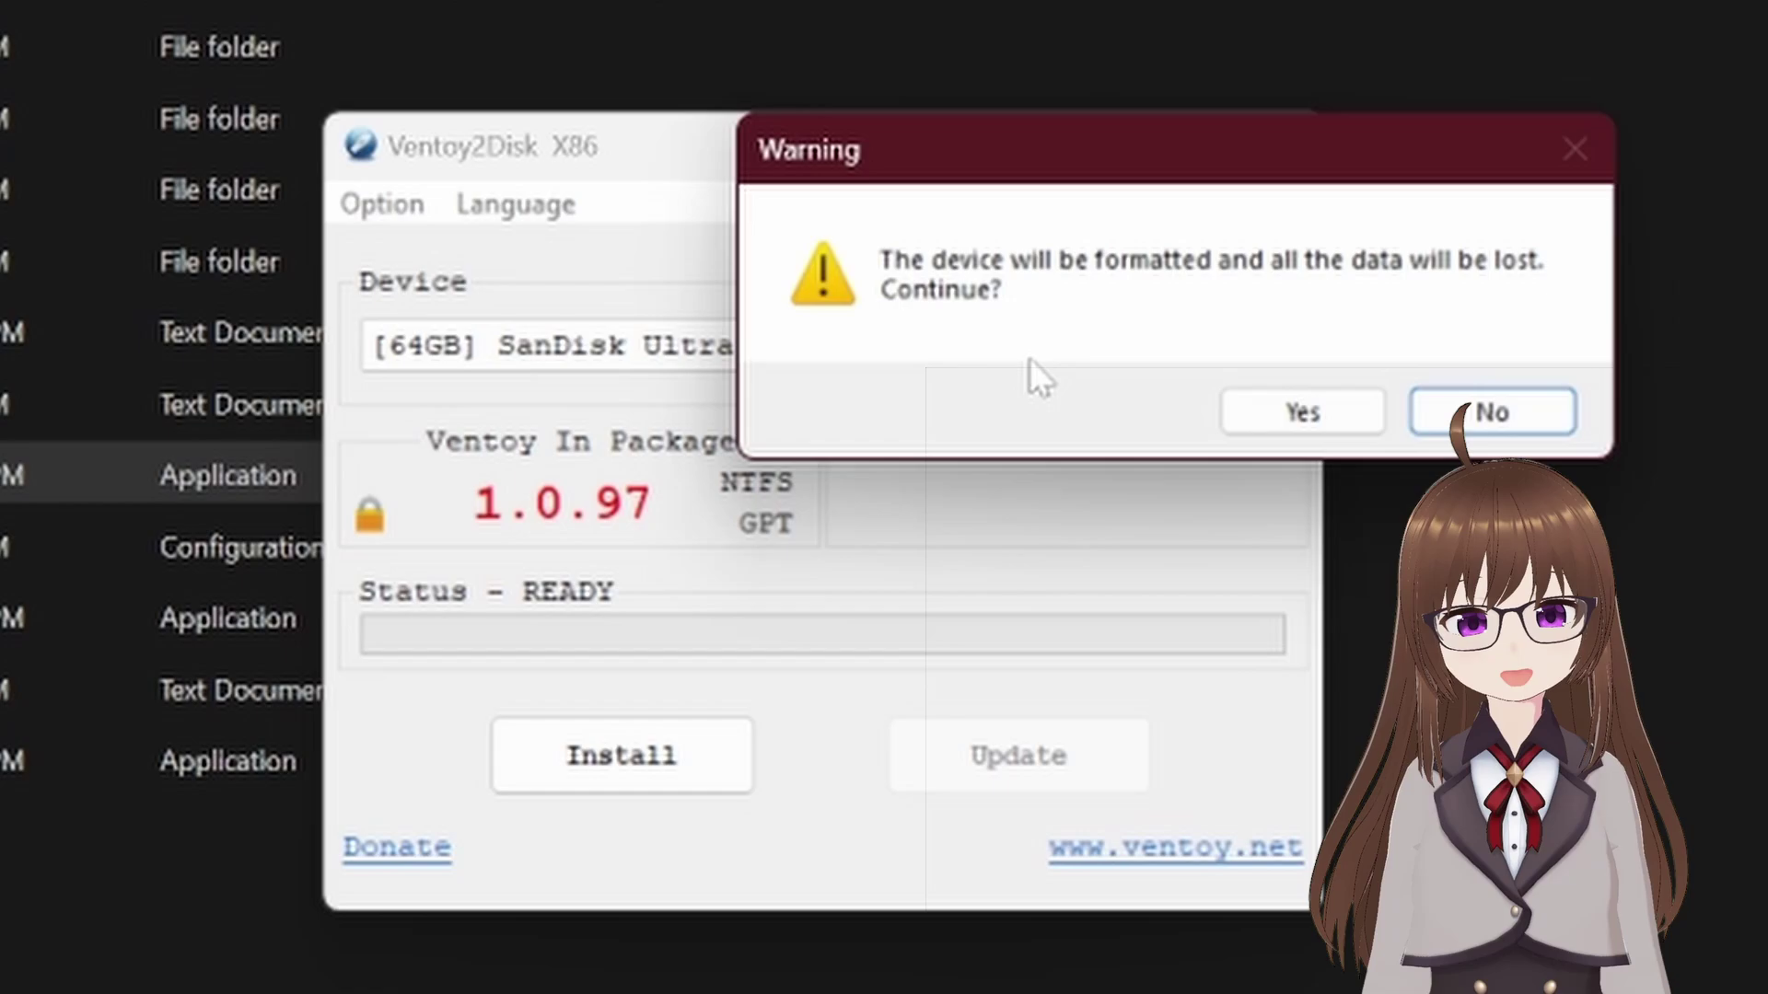
{"action": "left_click", "coordinate": [1300, 412]}
{"action": "left_click", "coordinate": [1301, 412]}
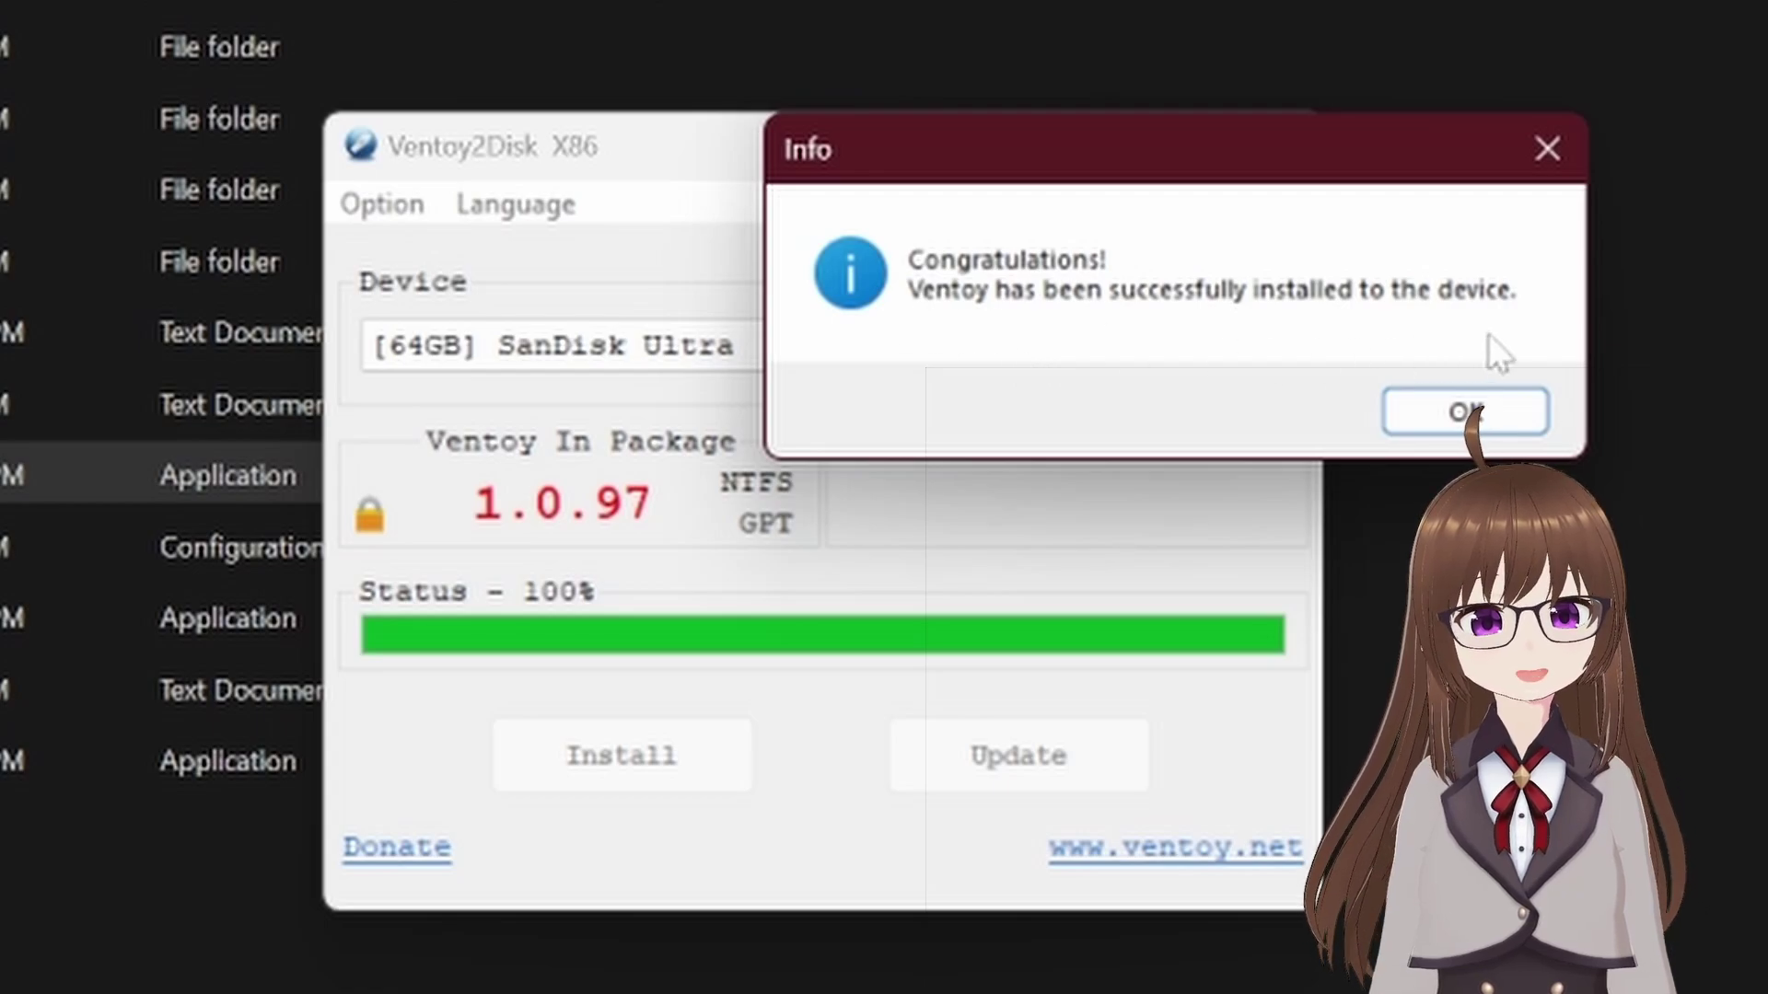
{"action": "left_click", "coordinate": [1464, 412]}
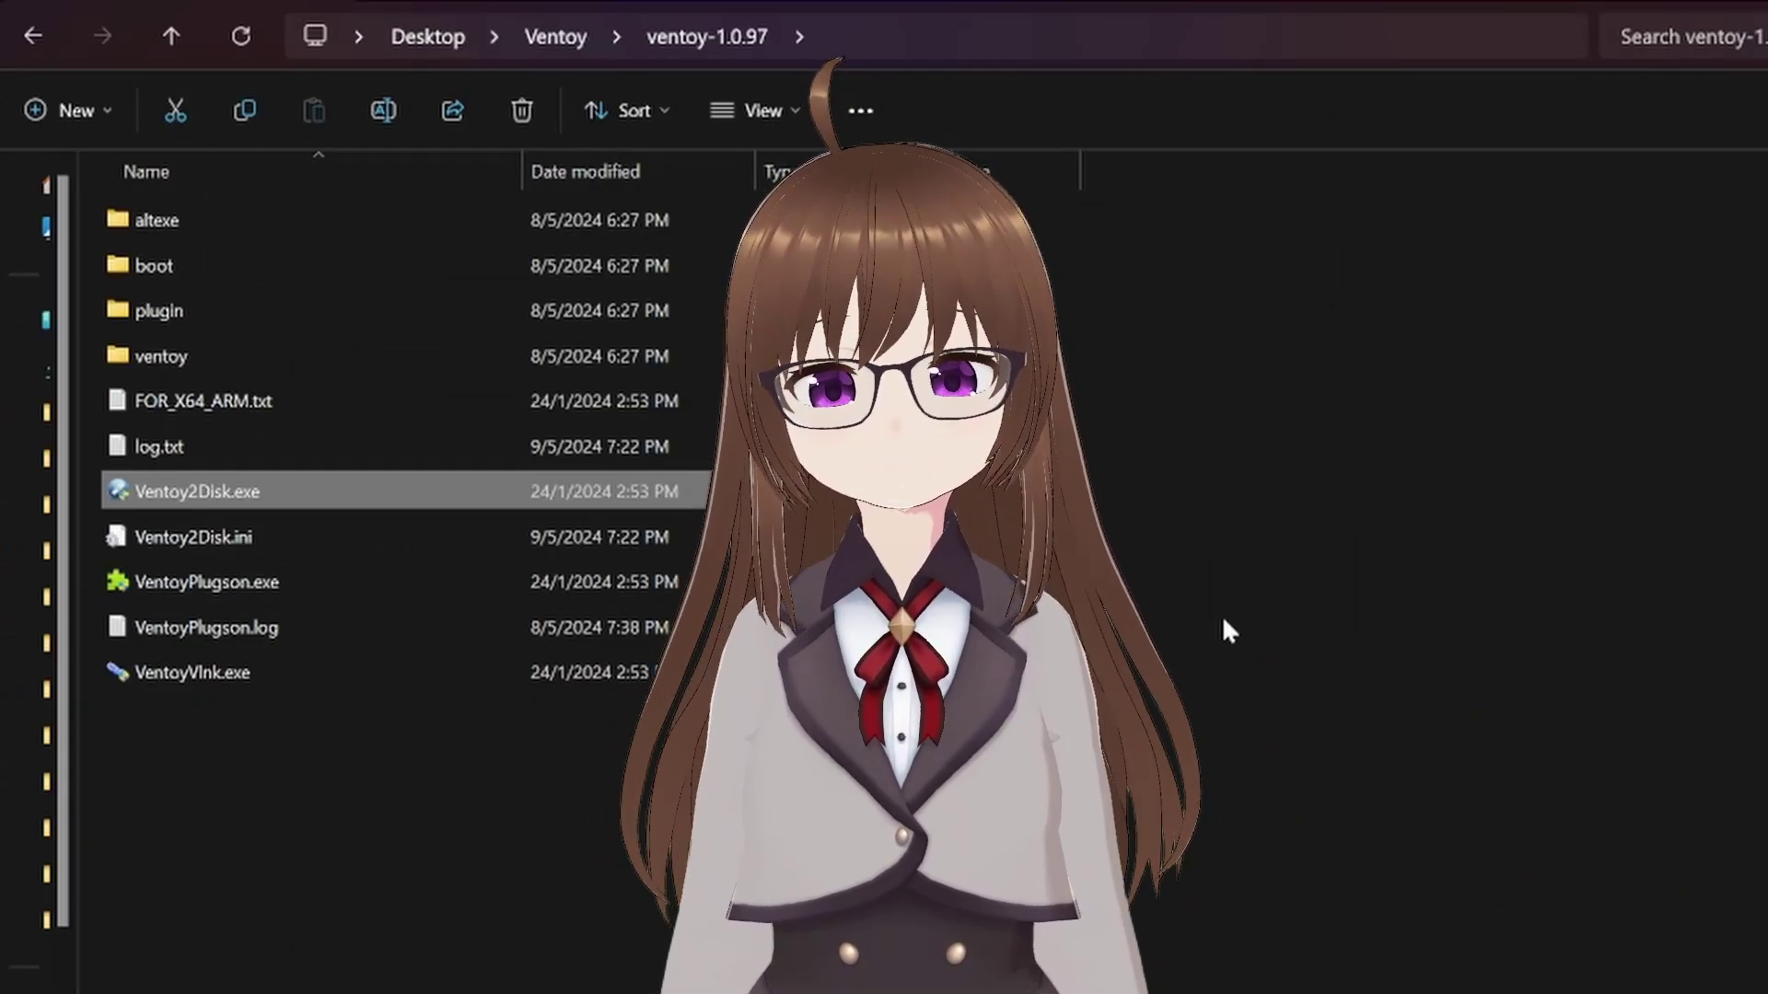
Step: Inspect the 57.81 GB Ventoy (F:) partition on Disk 4 in Disk Management
{"action": "key", "text": "super"}
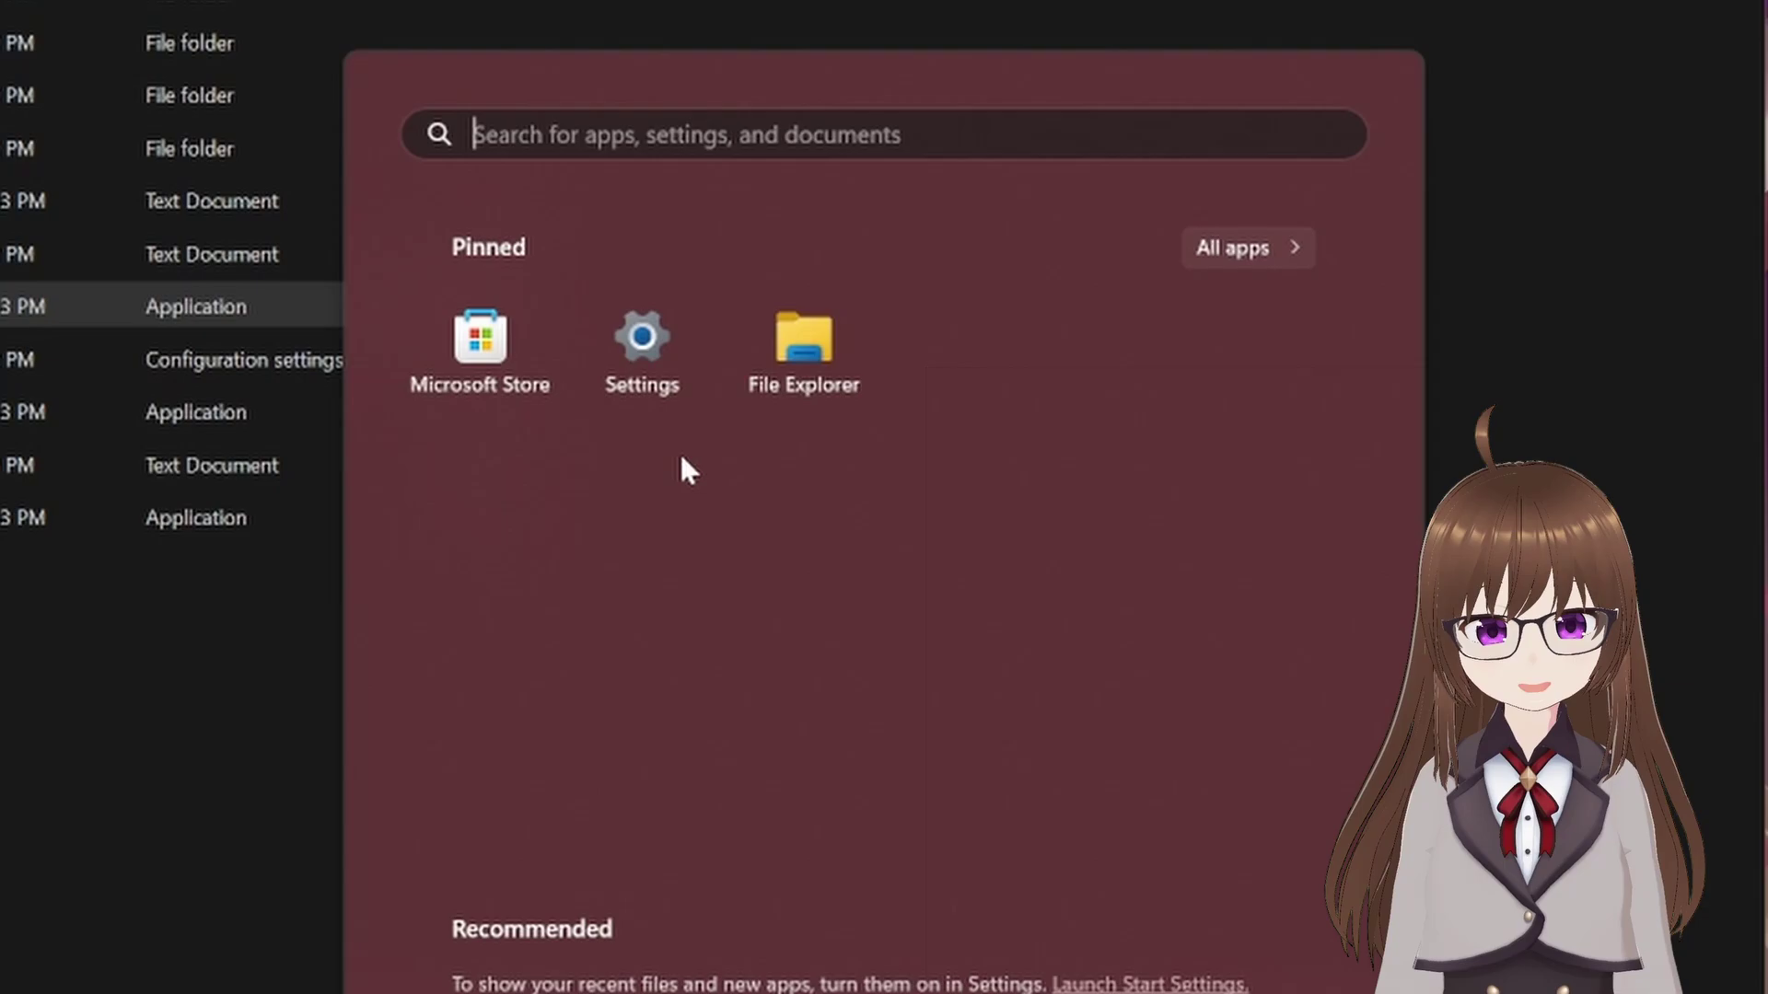
{"action": "type", "text": "discordk manageme"}
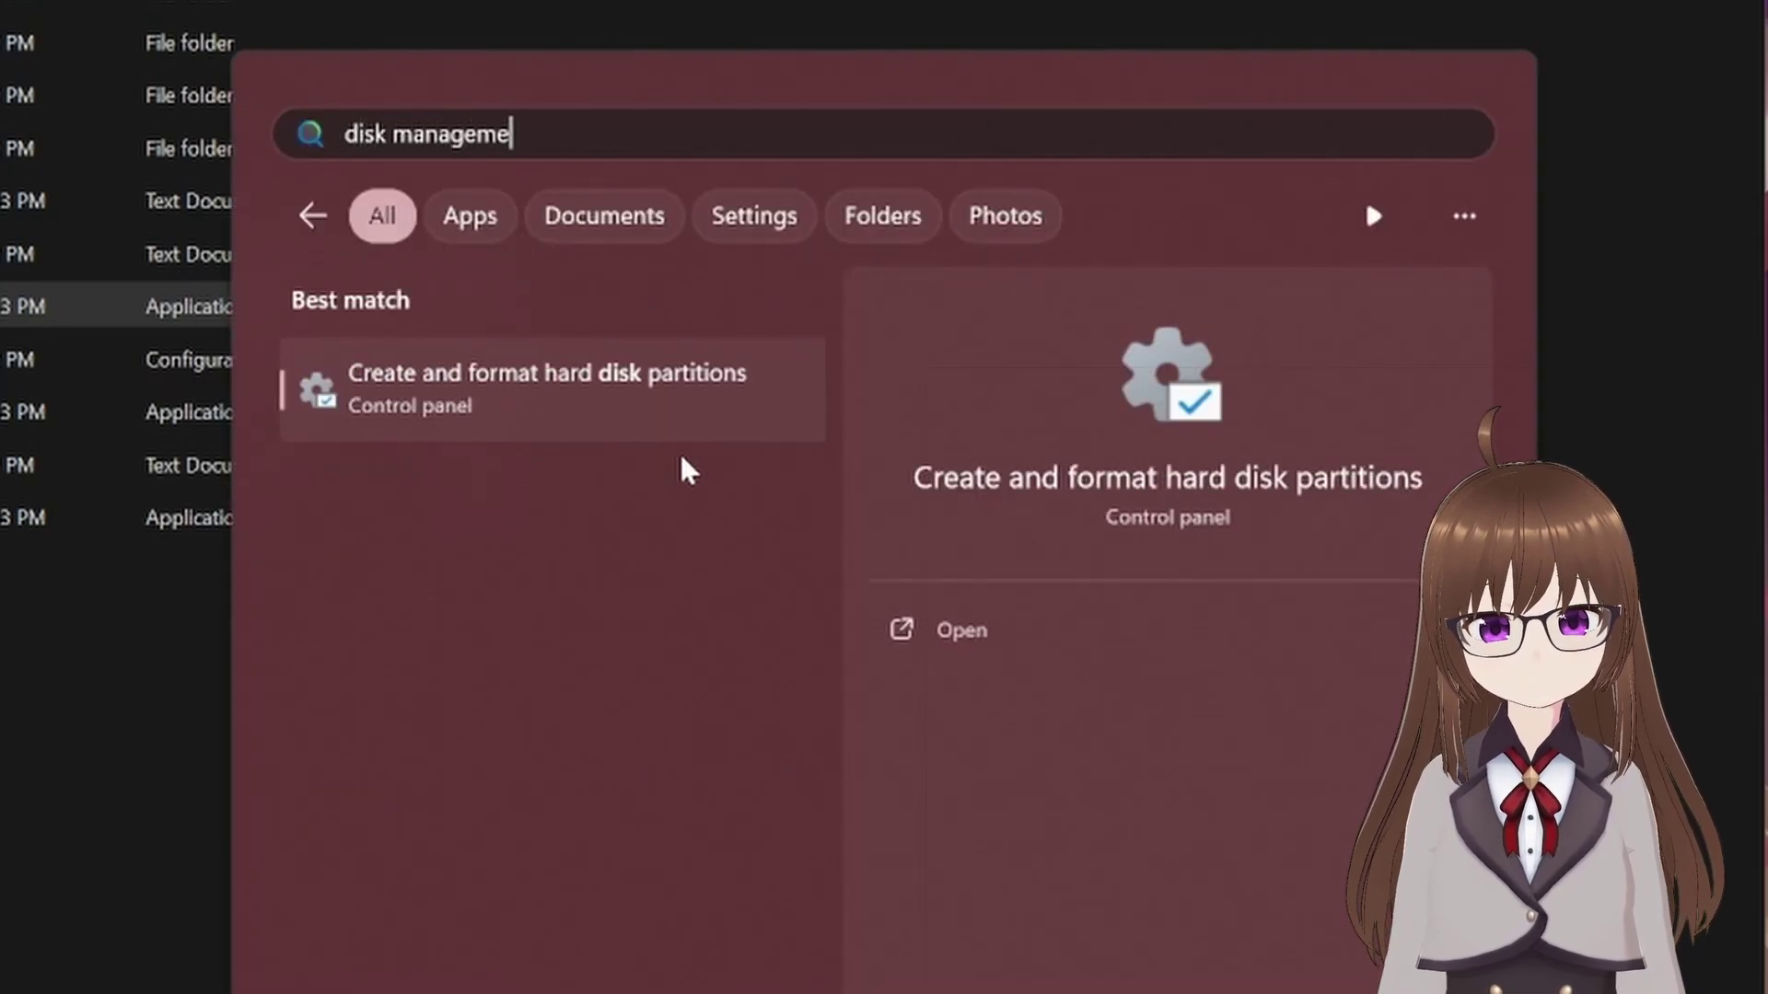
{"action": "key", "text": "Return"}
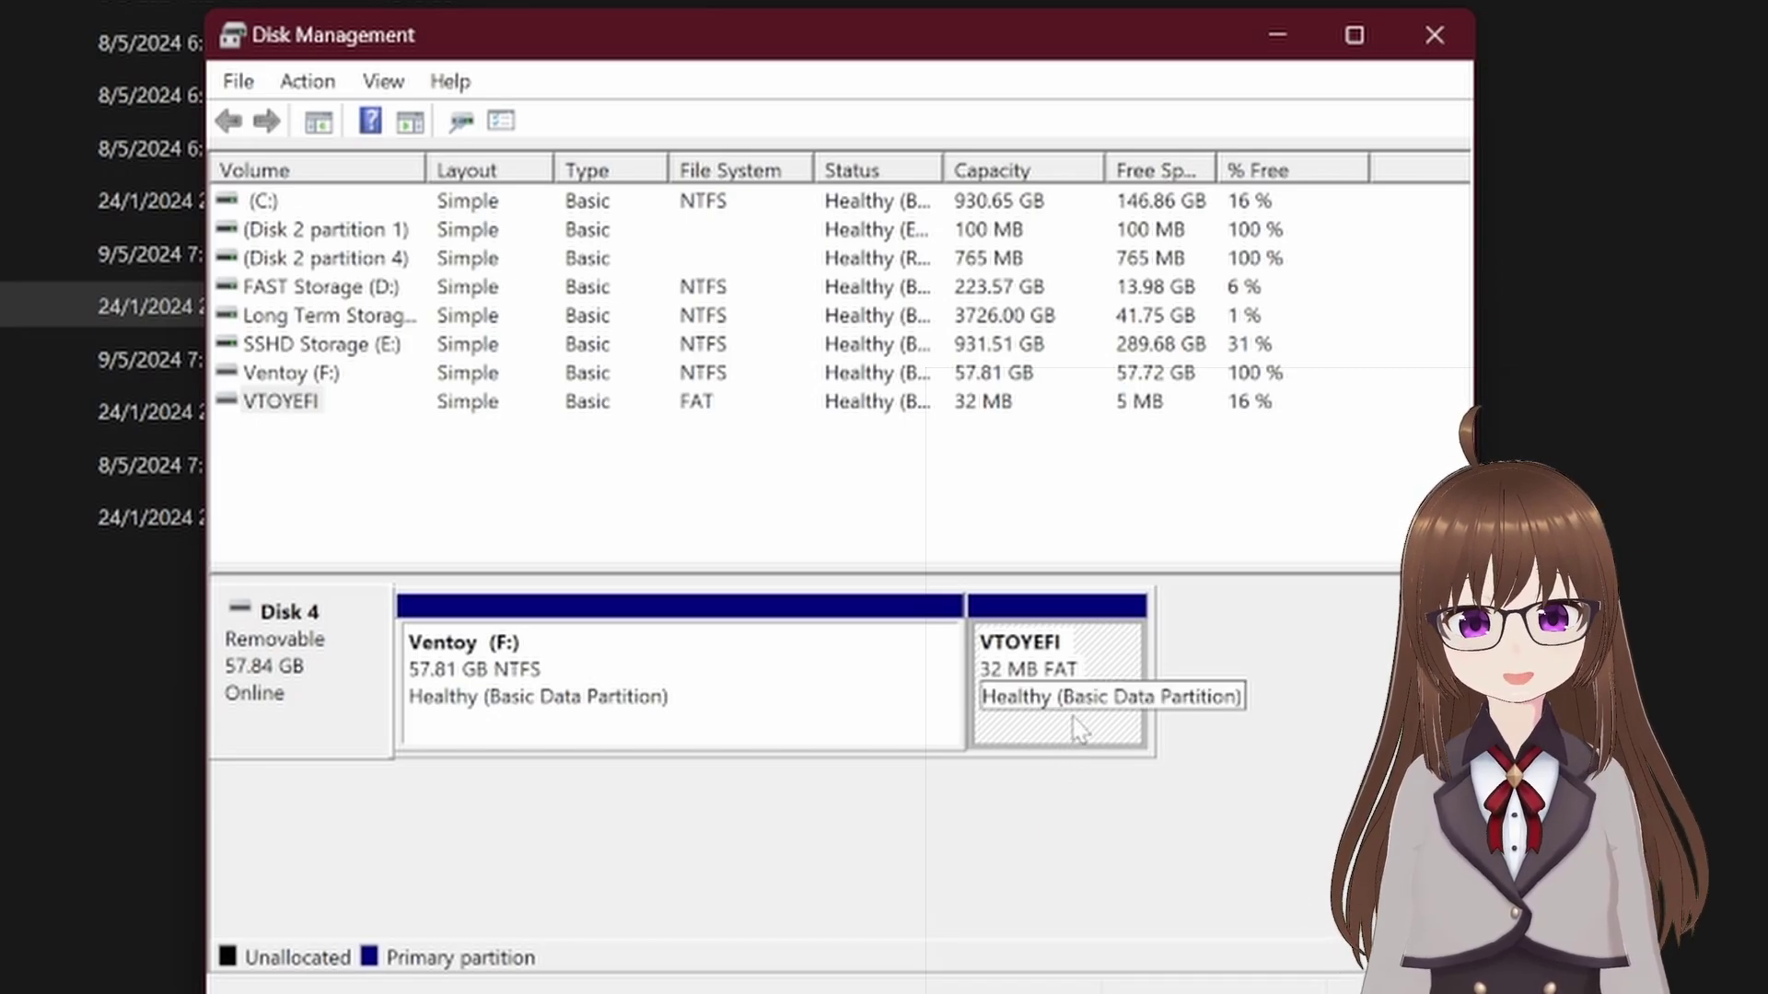
{"action": "left_click", "coordinate": [857, 725]}
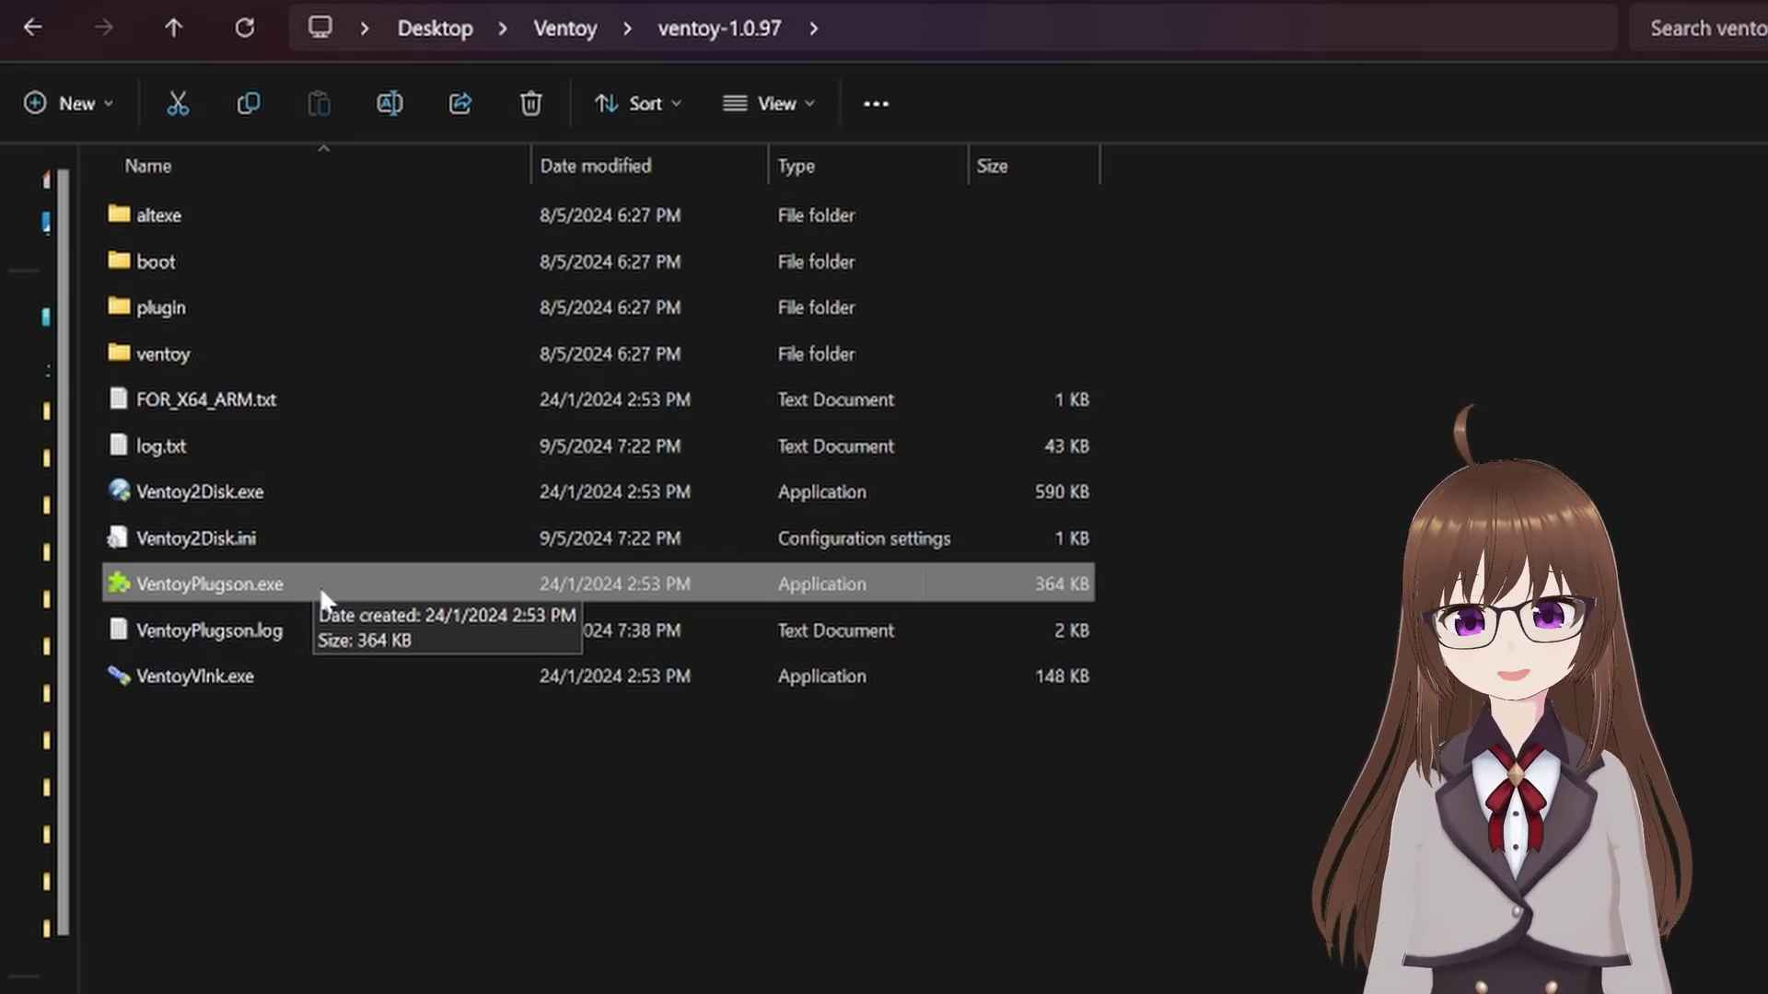
Step: Start VentoyPlugson and view its Device Information and Global Control Plugin pages
{"action": "double_click", "coordinate": [319, 585]}
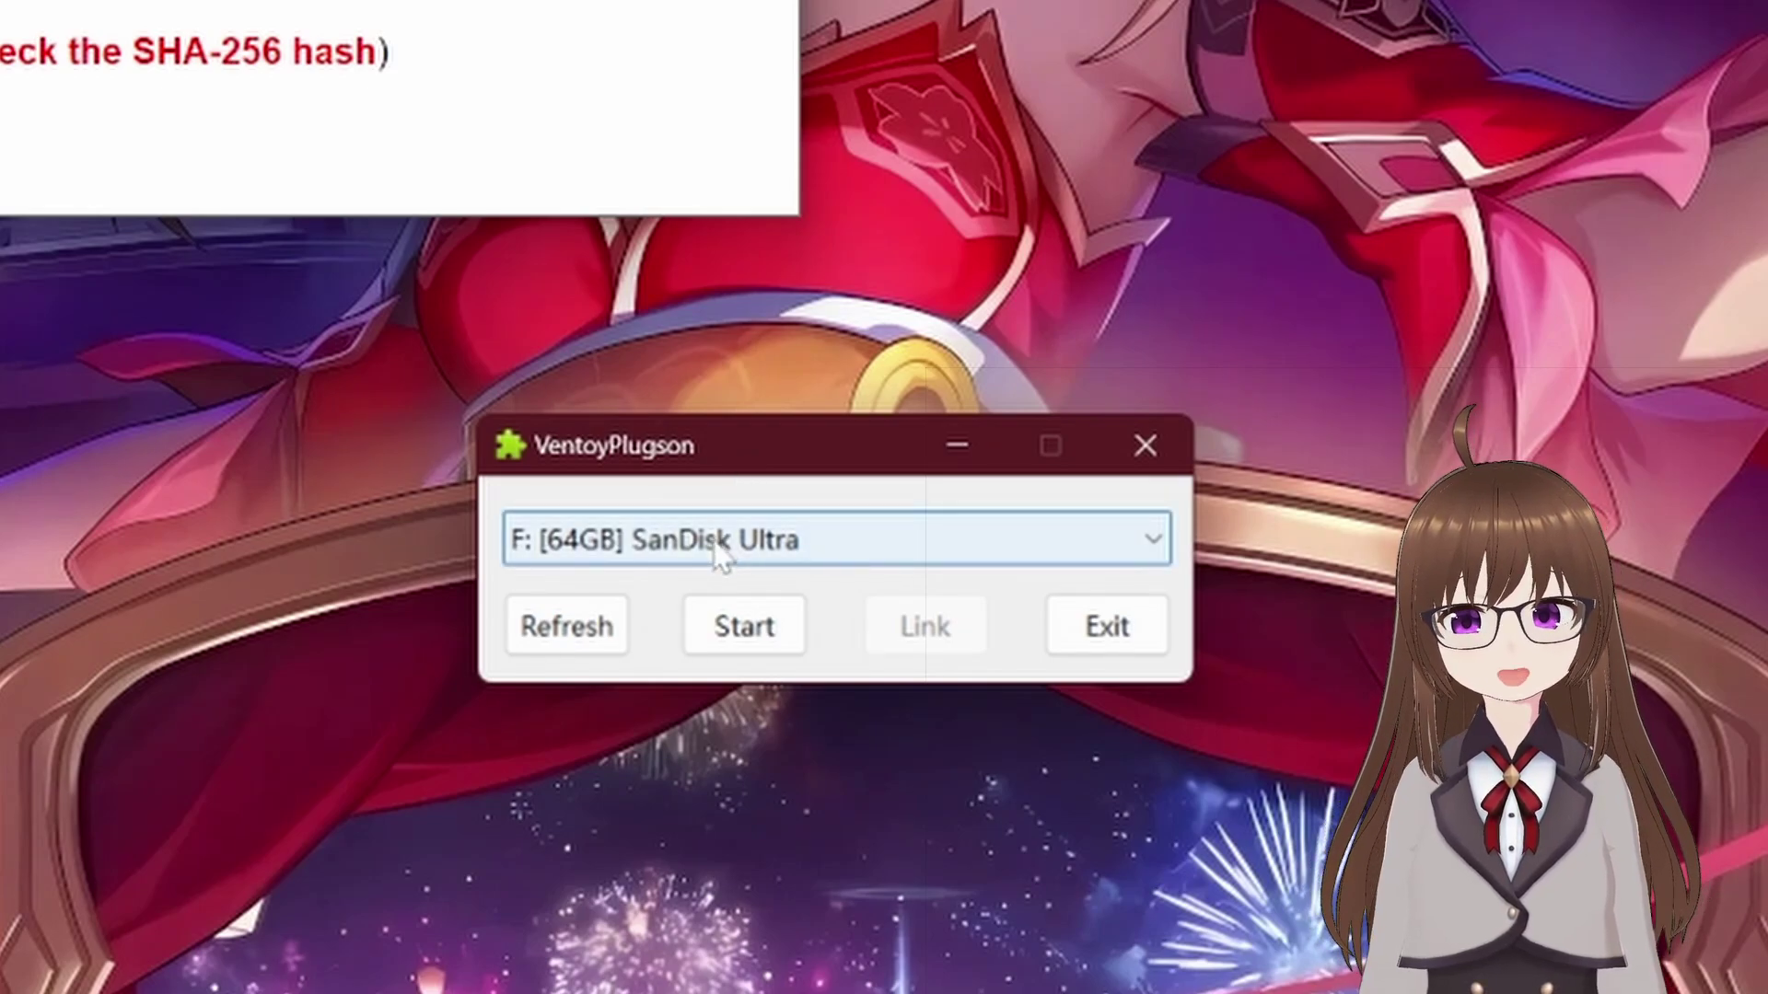
{"action": "left_click", "coordinate": [744, 626]}
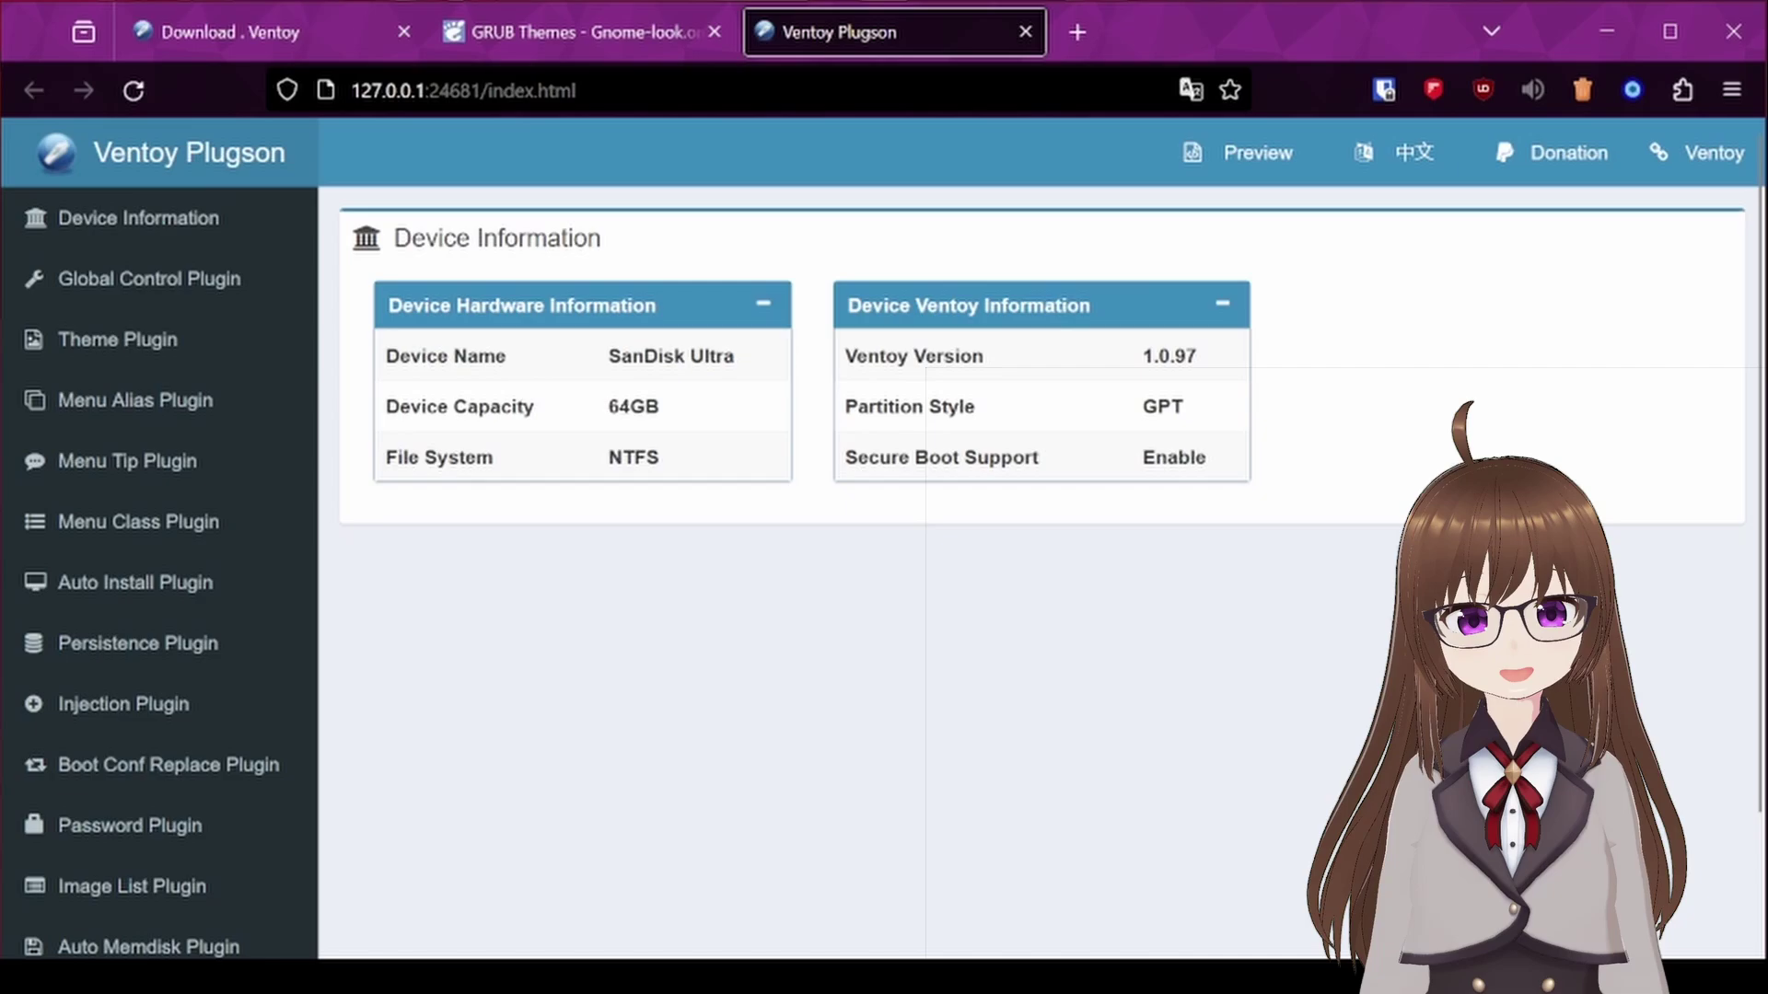
{"action": "left_click", "coordinate": [138, 217]}
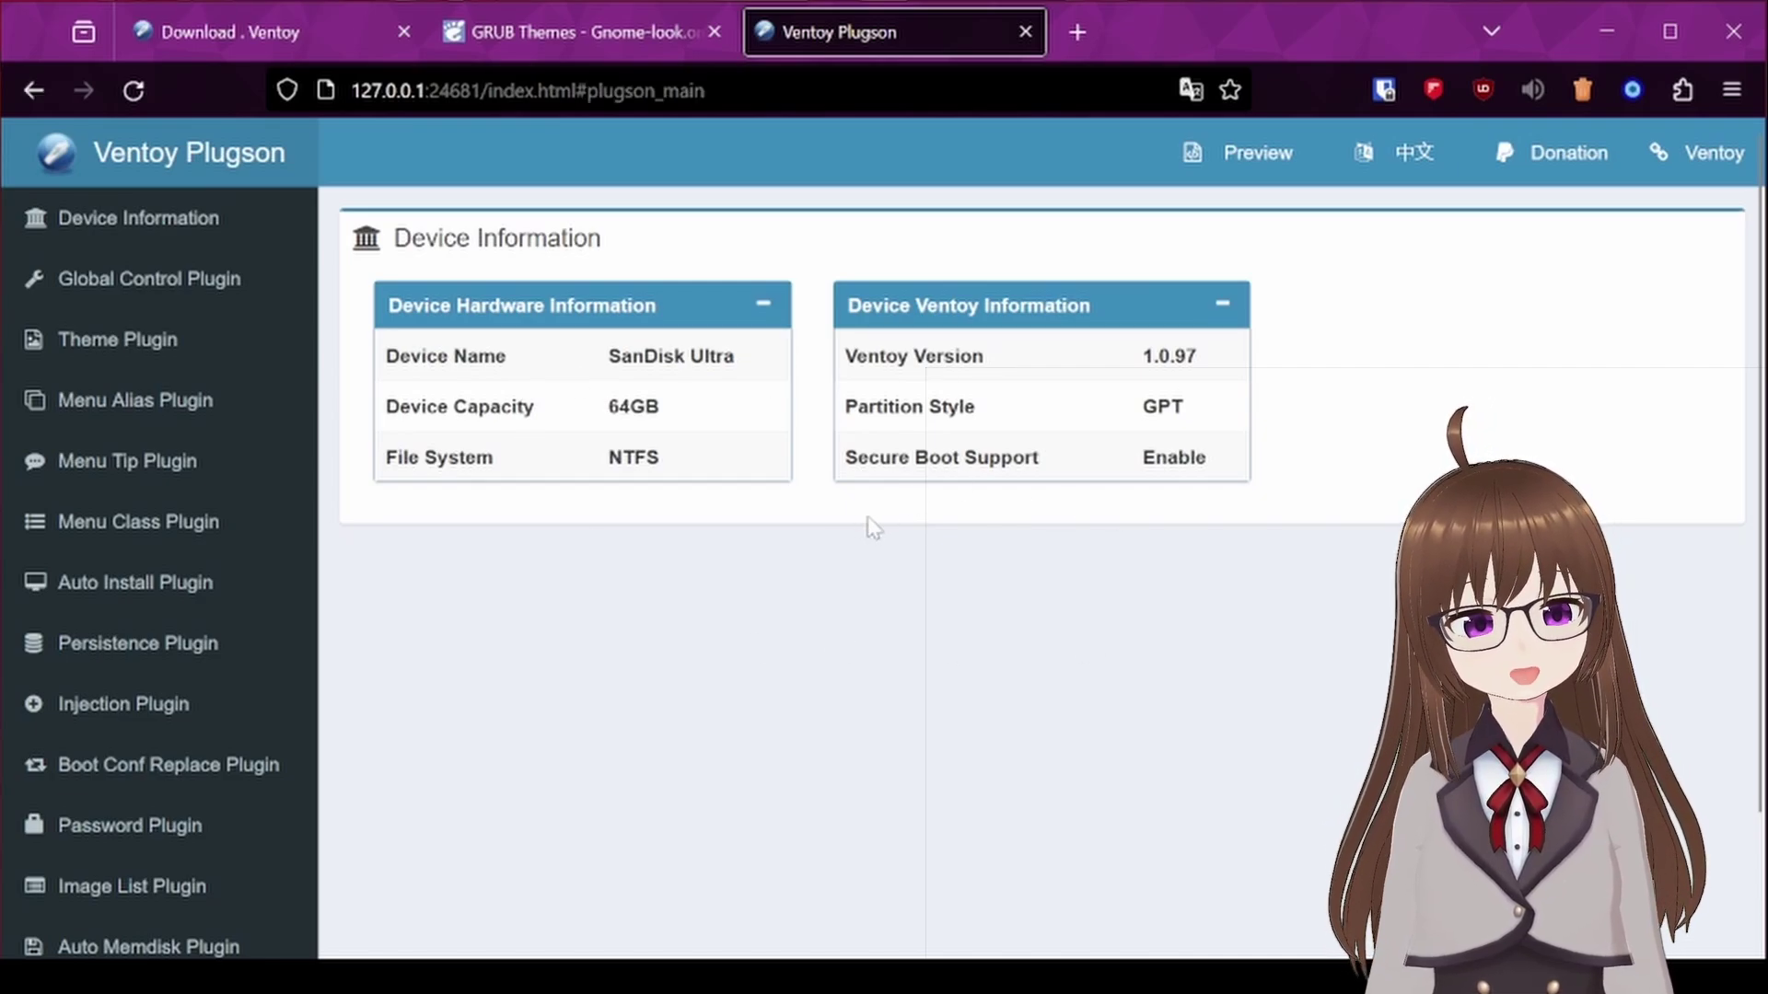
{"action": "left_click", "coordinate": [149, 277]}
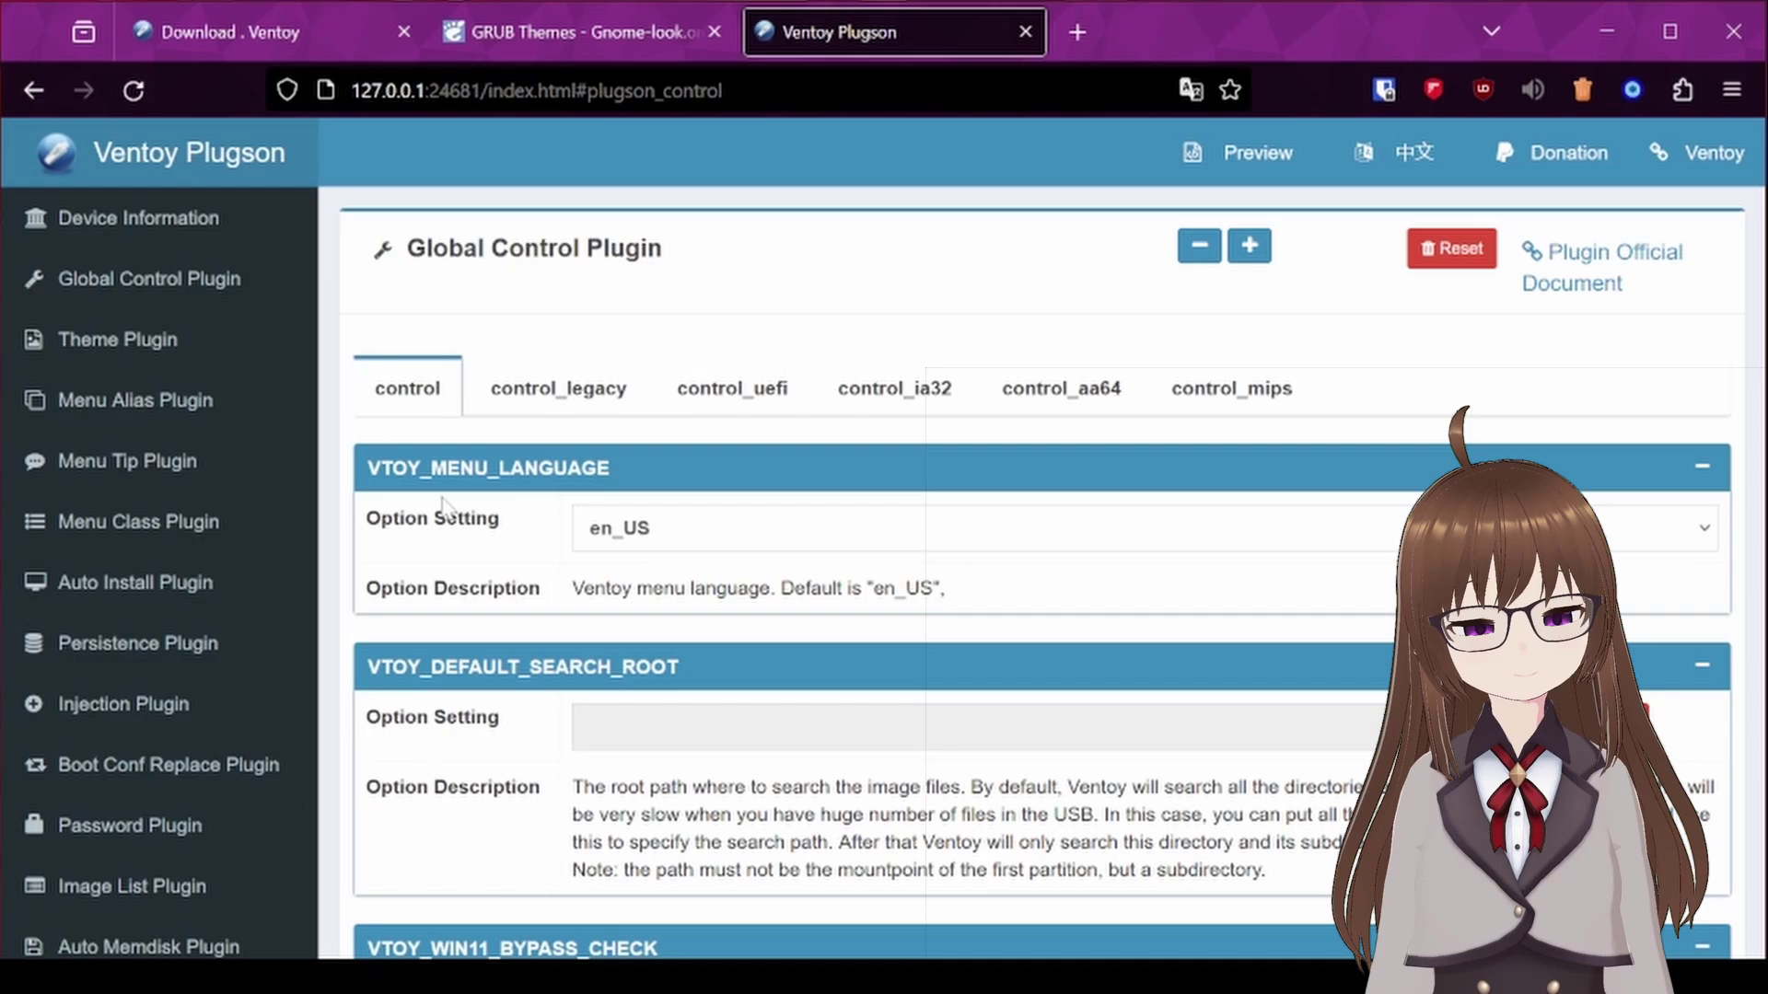
Step: Keep the boot menu language at en_US and go to the Theme Plugin page
{"action": "left_click", "coordinate": [724, 529]}
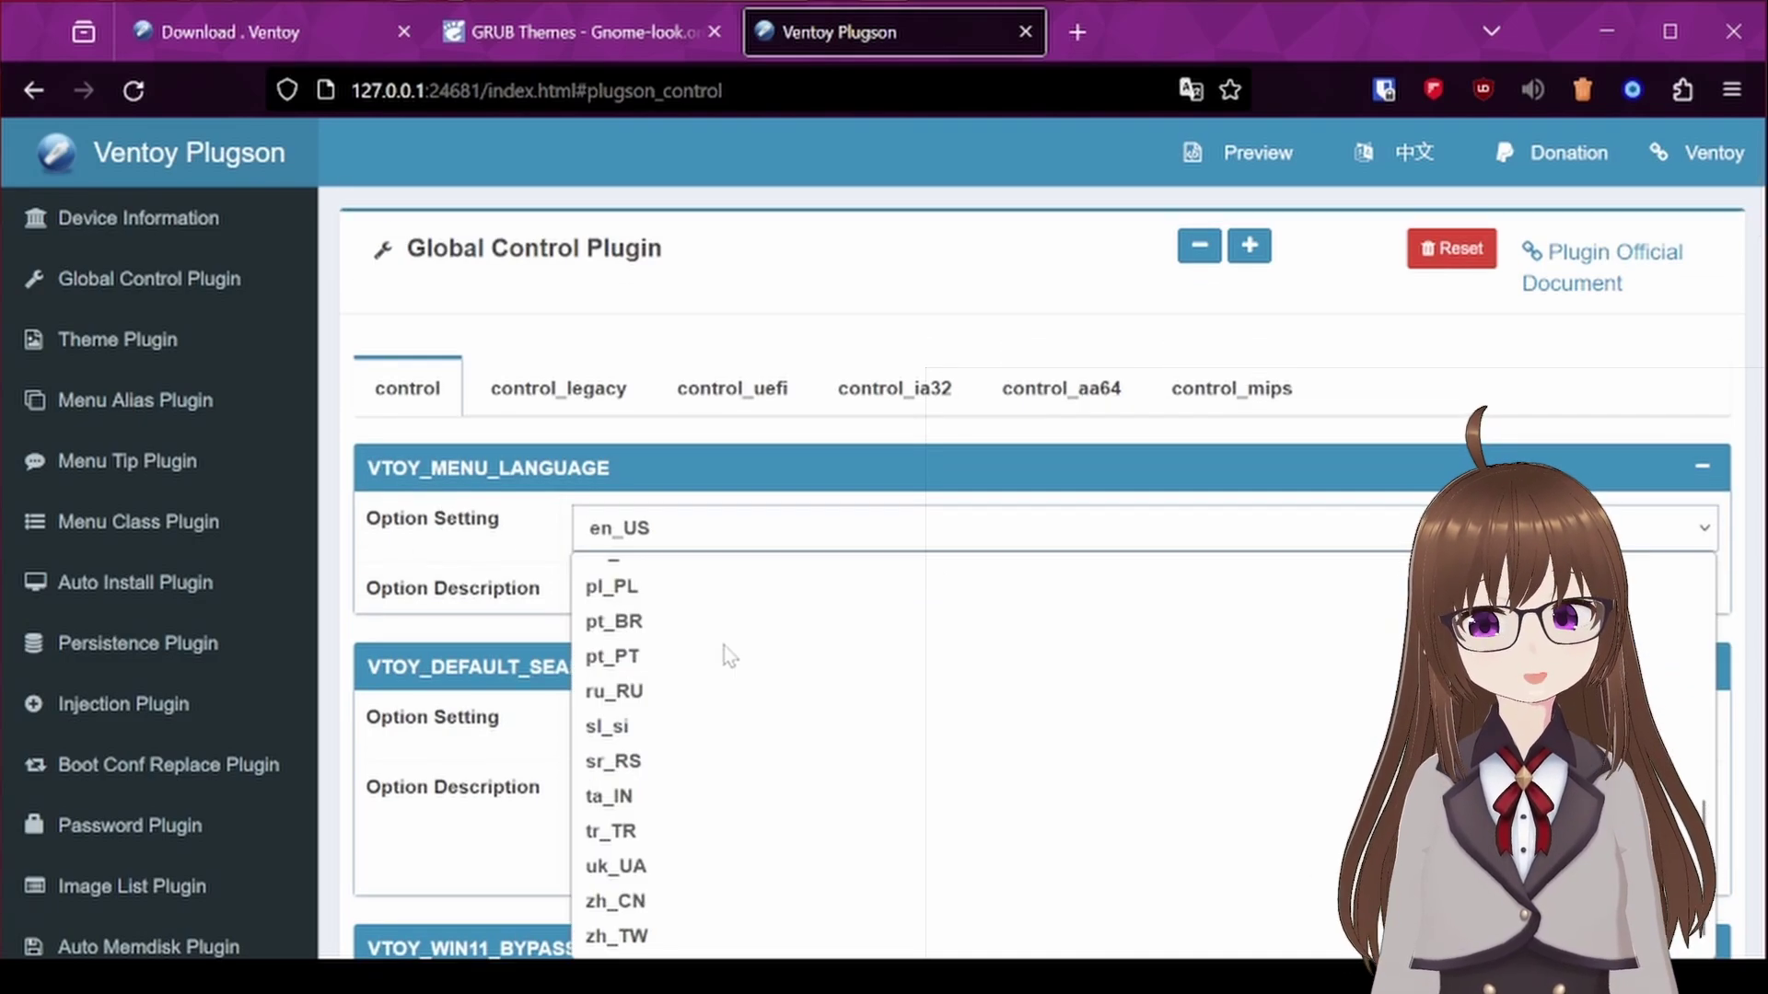
{"action": "key", "text": "Escape"}
{"action": "scroll", "coordinate": [724, 646], "scroll_direction": "down", "scroll_amount": 3}
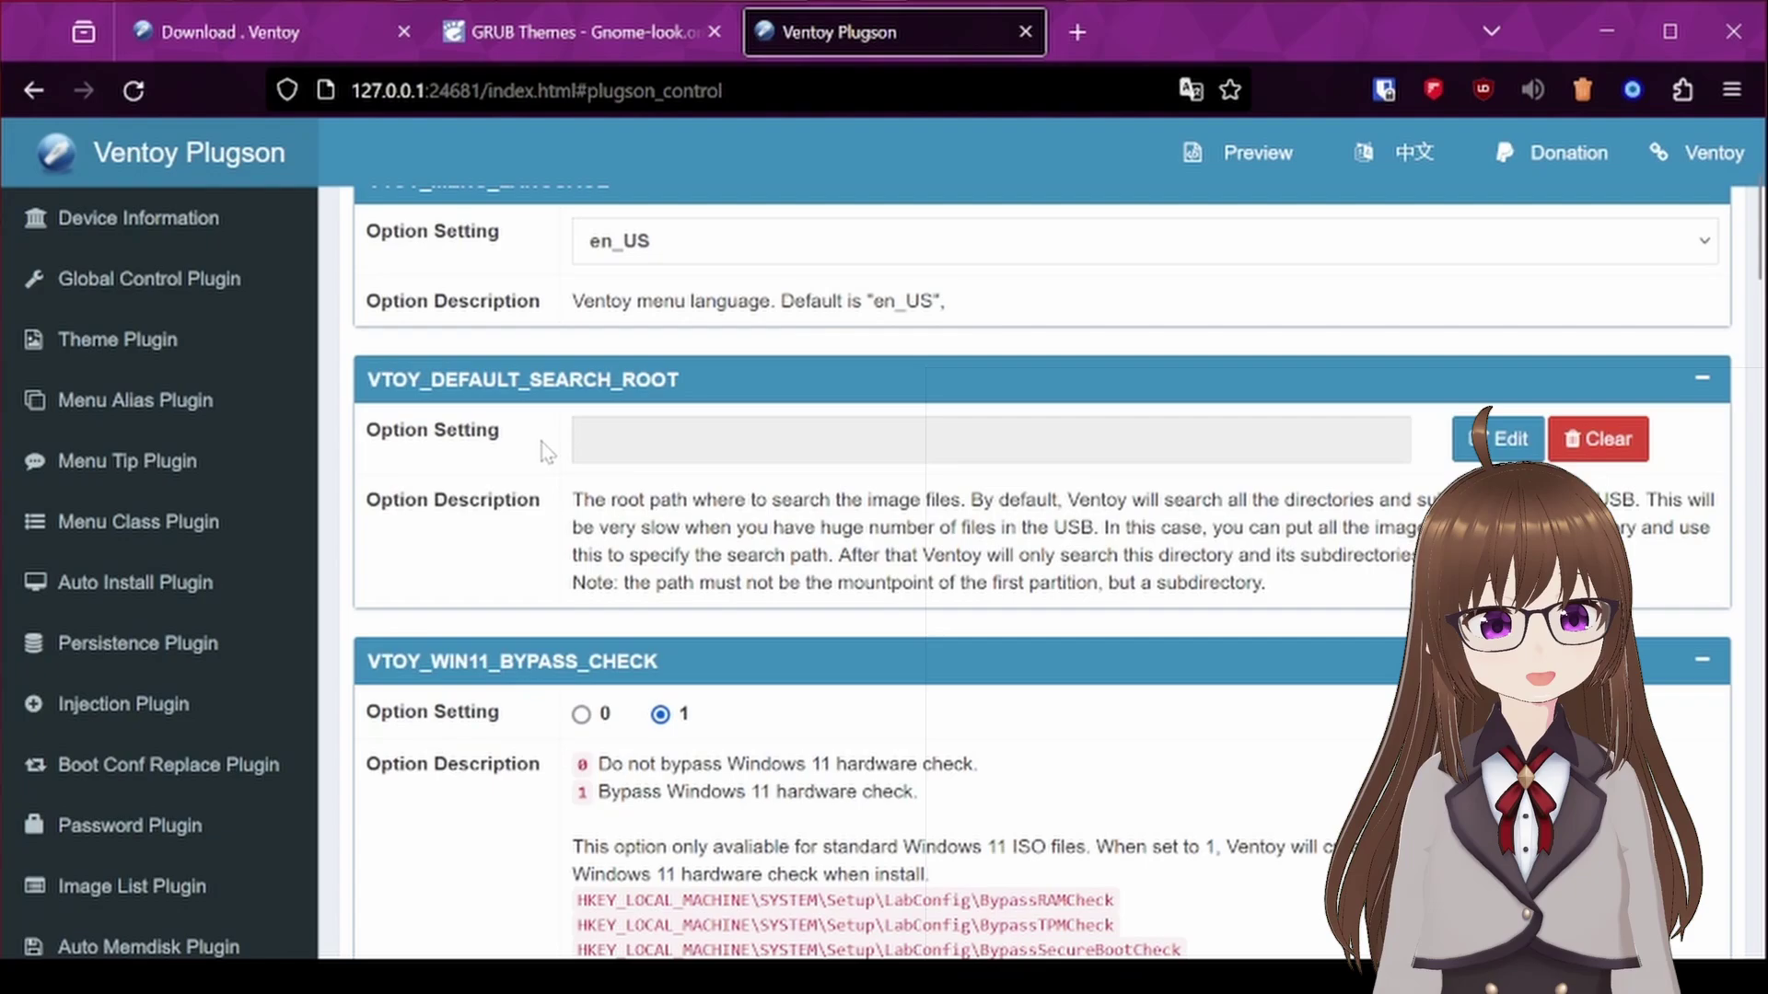
{"action": "scroll", "coordinate": [545, 450], "scroll_direction": "down", "scroll_amount": 3}
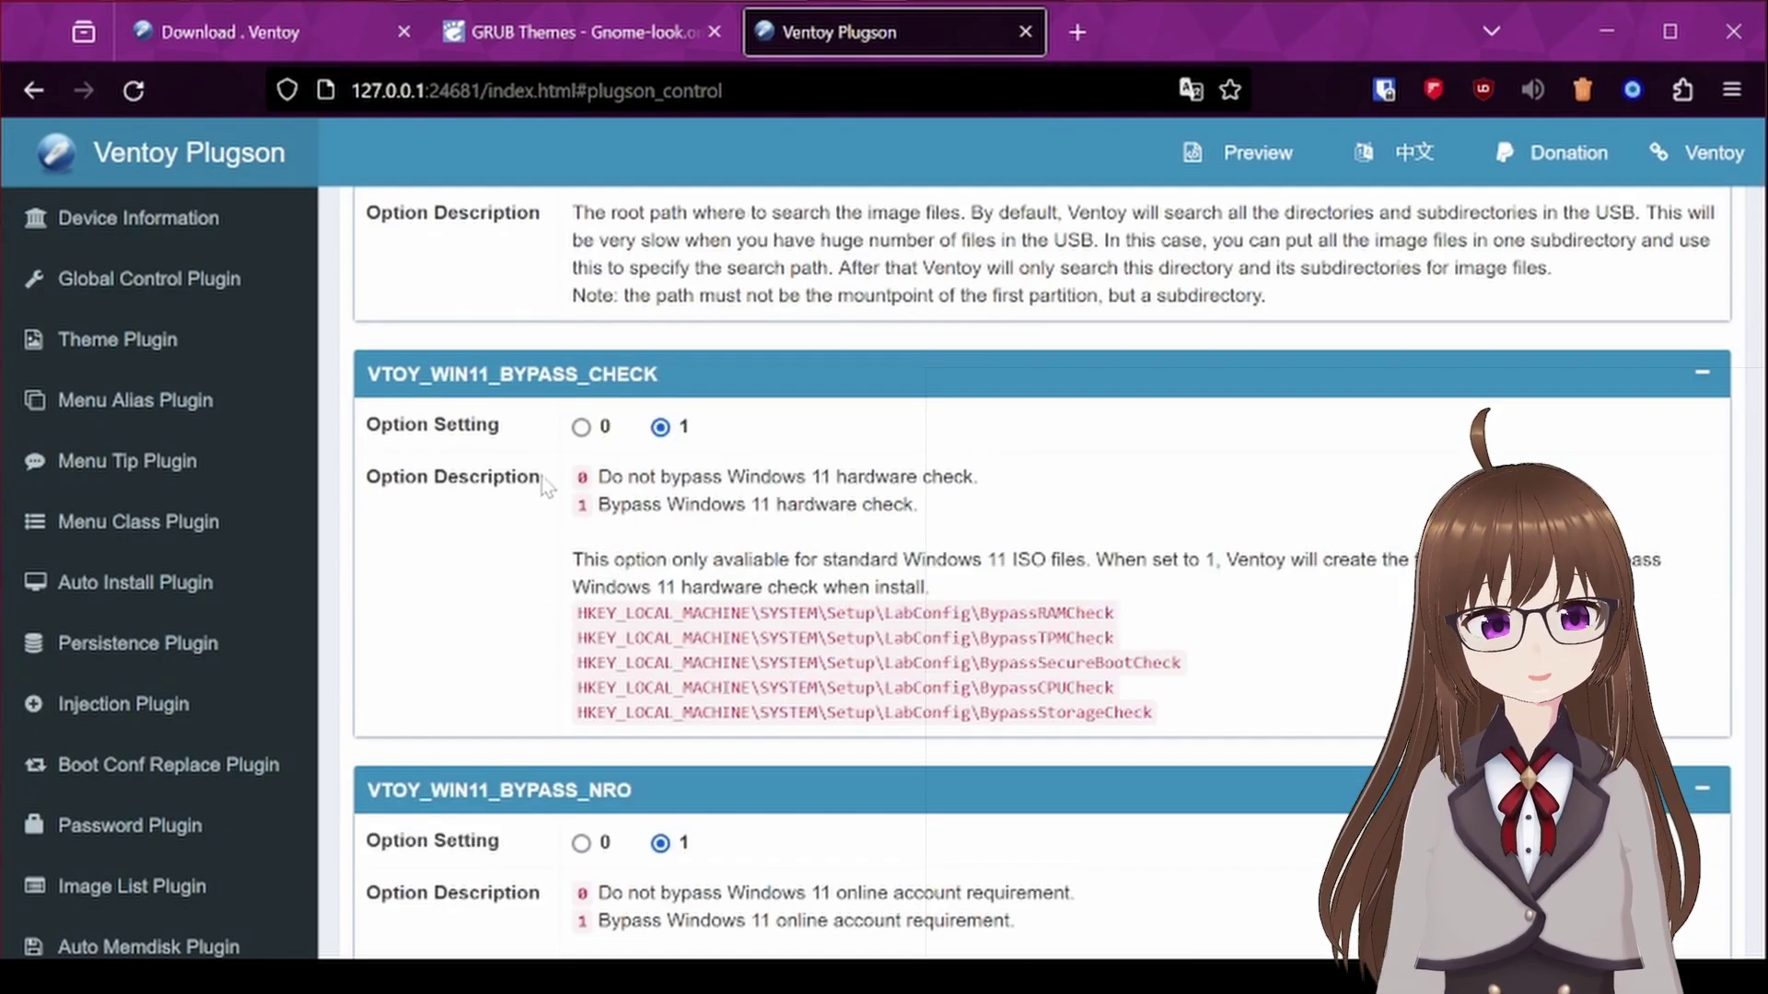
{"action": "scroll", "coordinate": [547, 483], "scroll_direction": "down", "scroll_amount": 3}
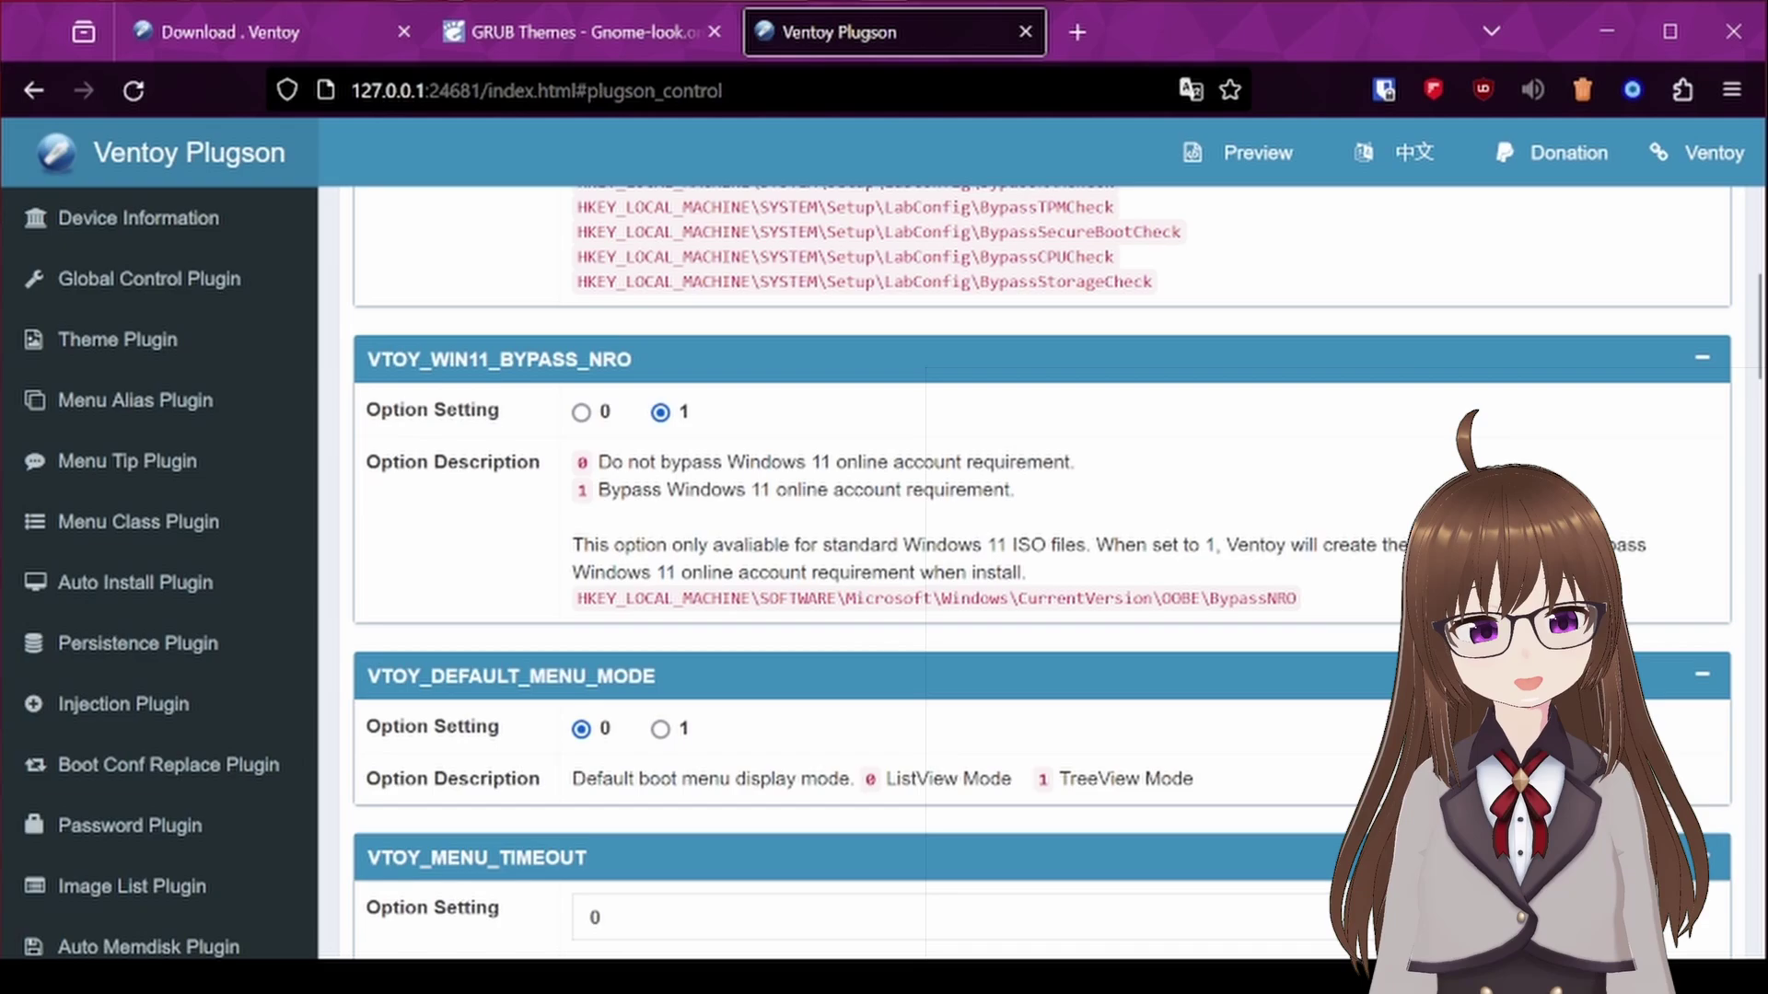
{"action": "scroll", "coordinate": [436, 489], "scroll_direction": "down", "scroll_amount": 2}
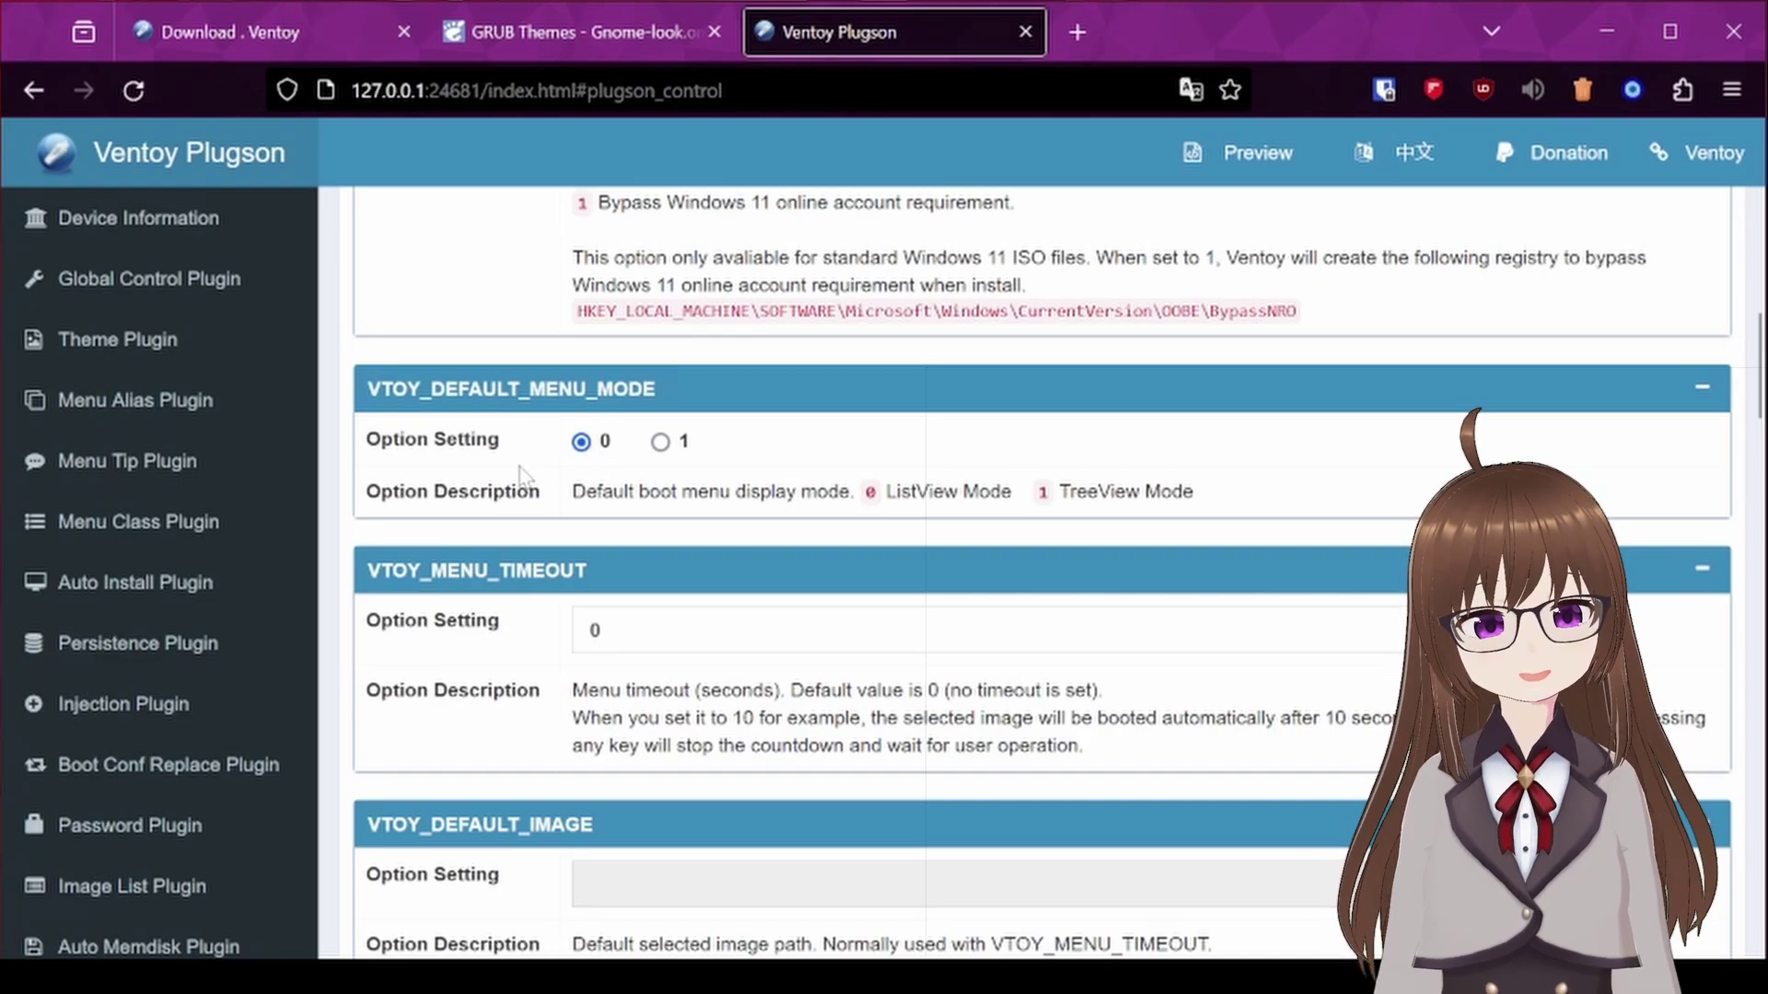
{"action": "scroll", "coordinate": [523, 470], "scroll_direction": "down", "scroll_amount": 1}
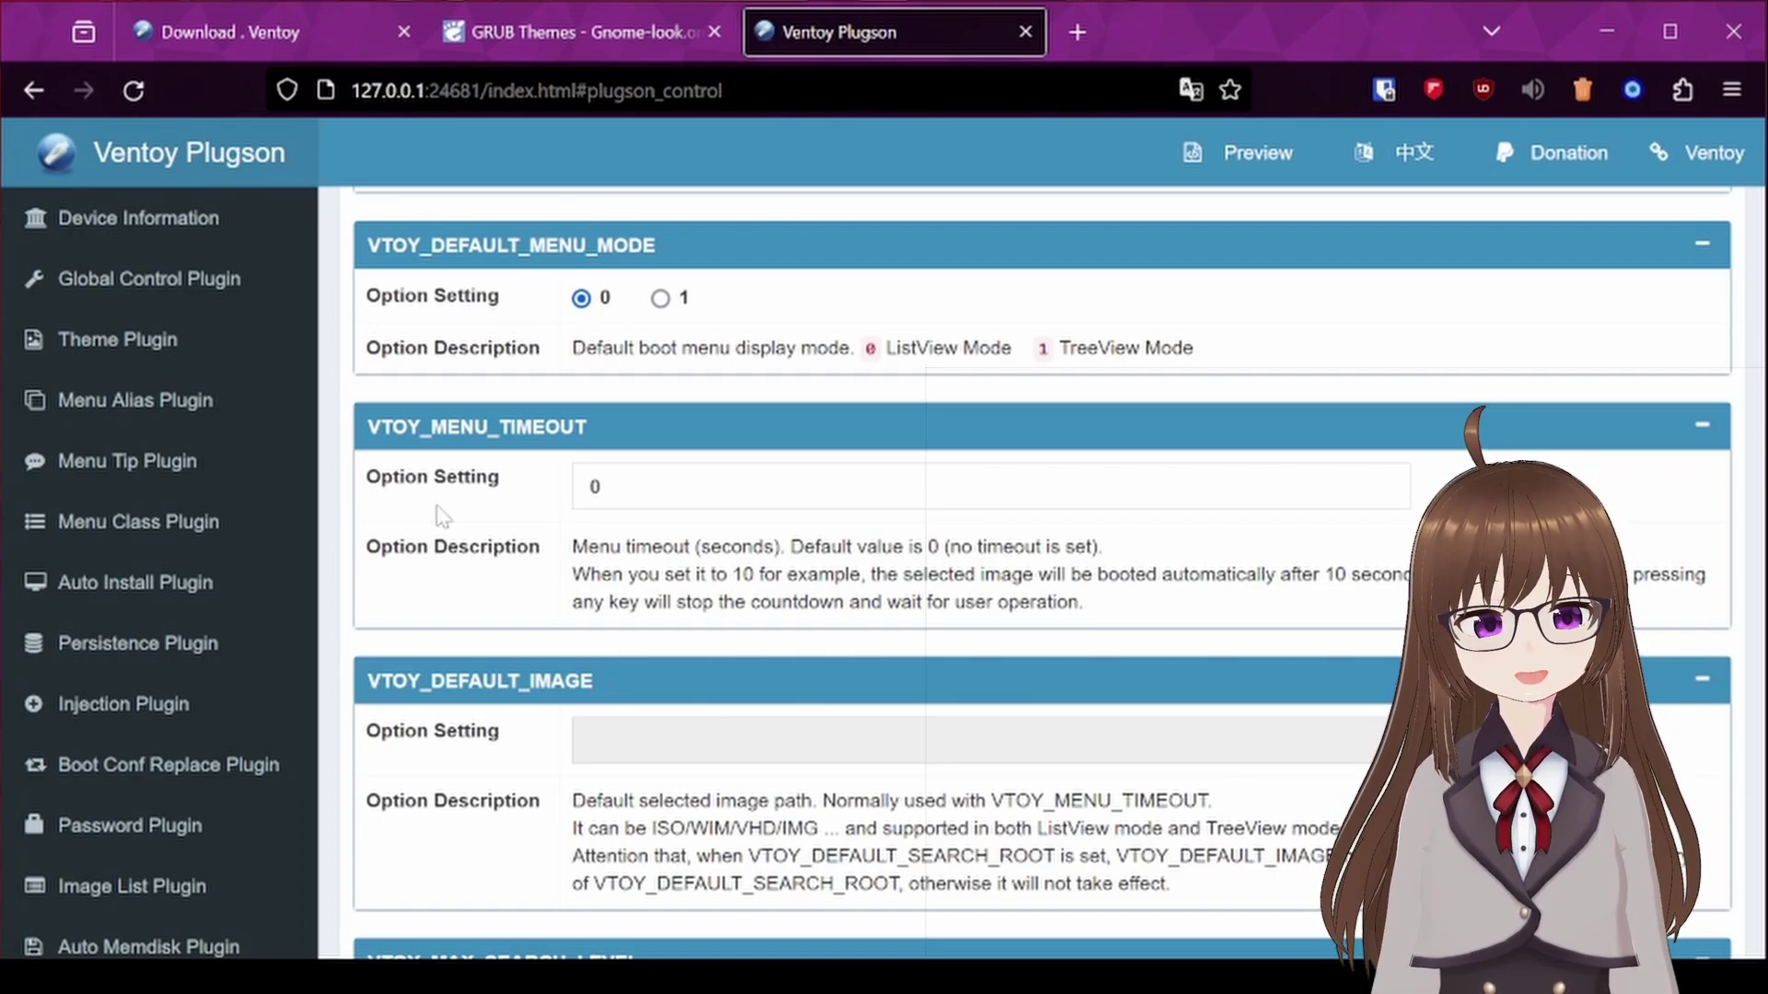
{"action": "scroll", "coordinate": [442, 513], "scroll_direction": "down", "scroll_amount": 5}
{"action": "scroll", "coordinate": [442, 513], "scroll_direction": "down", "scroll_amount": 4}
{"action": "scroll", "coordinate": [442, 513], "scroll_direction": "down", "scroll_amount": 4}
{"action": "scroll", "coordinate": [443, 514], "scroll_direction": "down", "scroll_amount": 4}
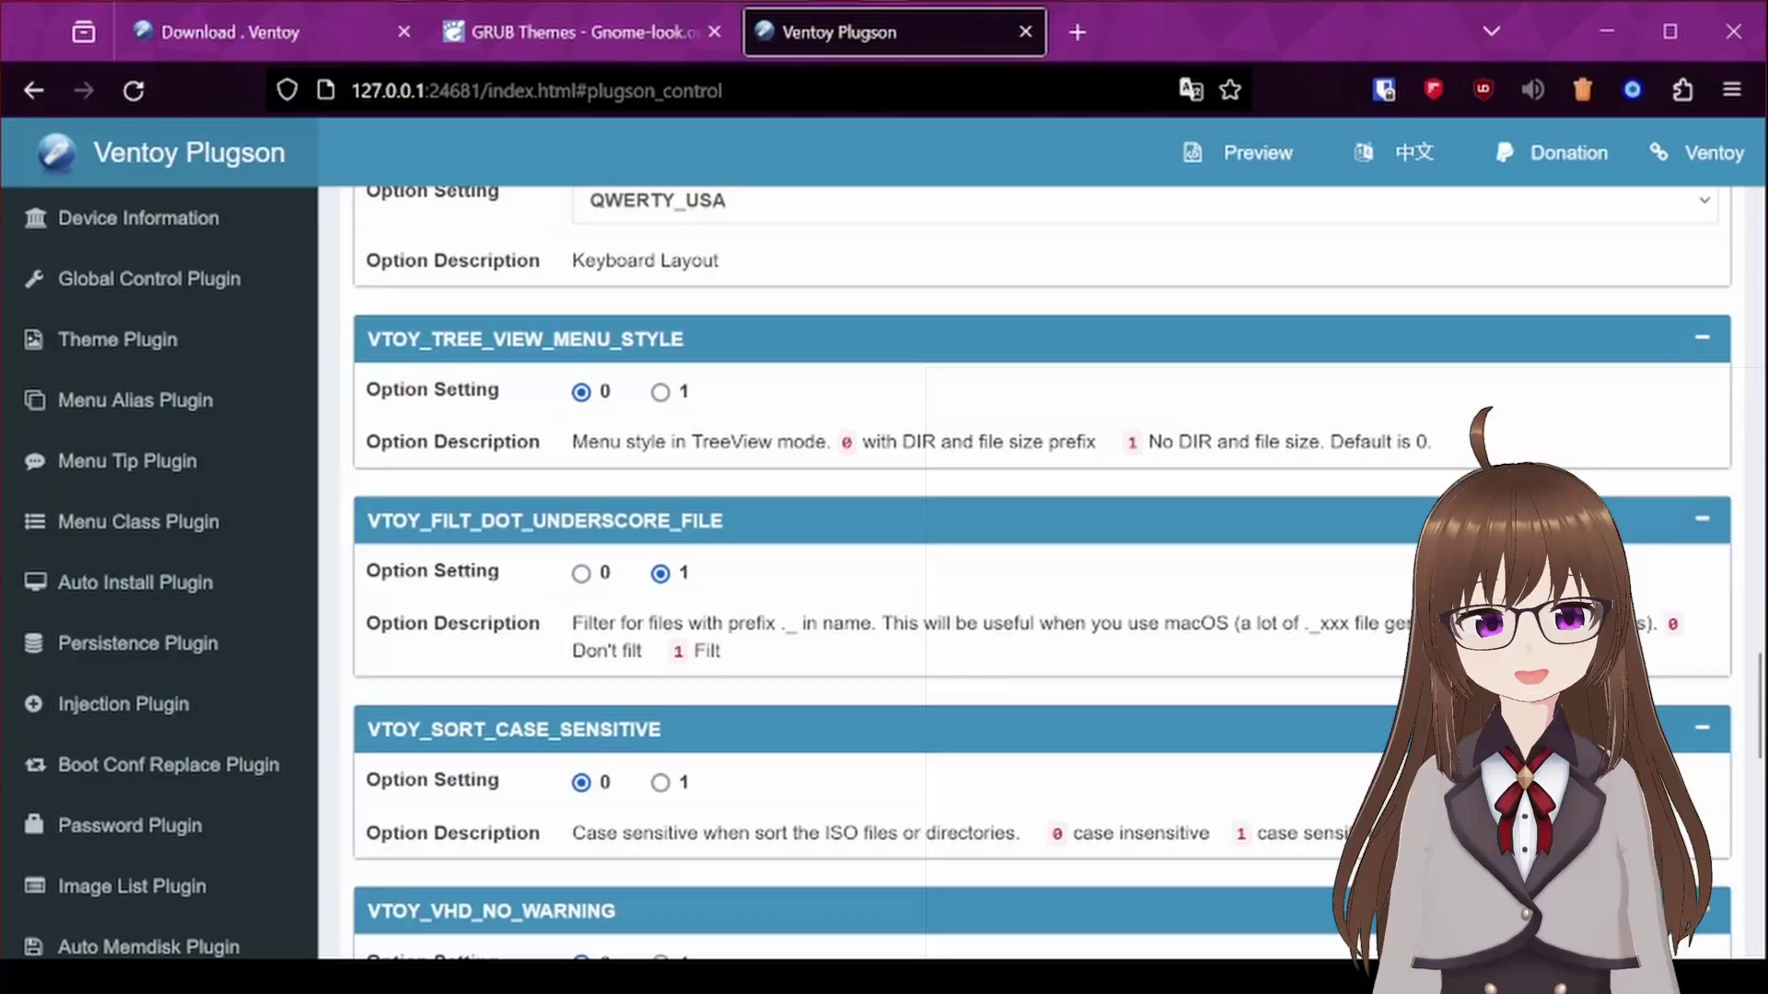
{"action": "scroll", "coordinate": [442, 514], "scroll_direction": "down", "scroll_amount": 3}
{"action": "scroll", "coordinate": [442, 515], "scroll_direction": "down", "scroll_amount": 3}
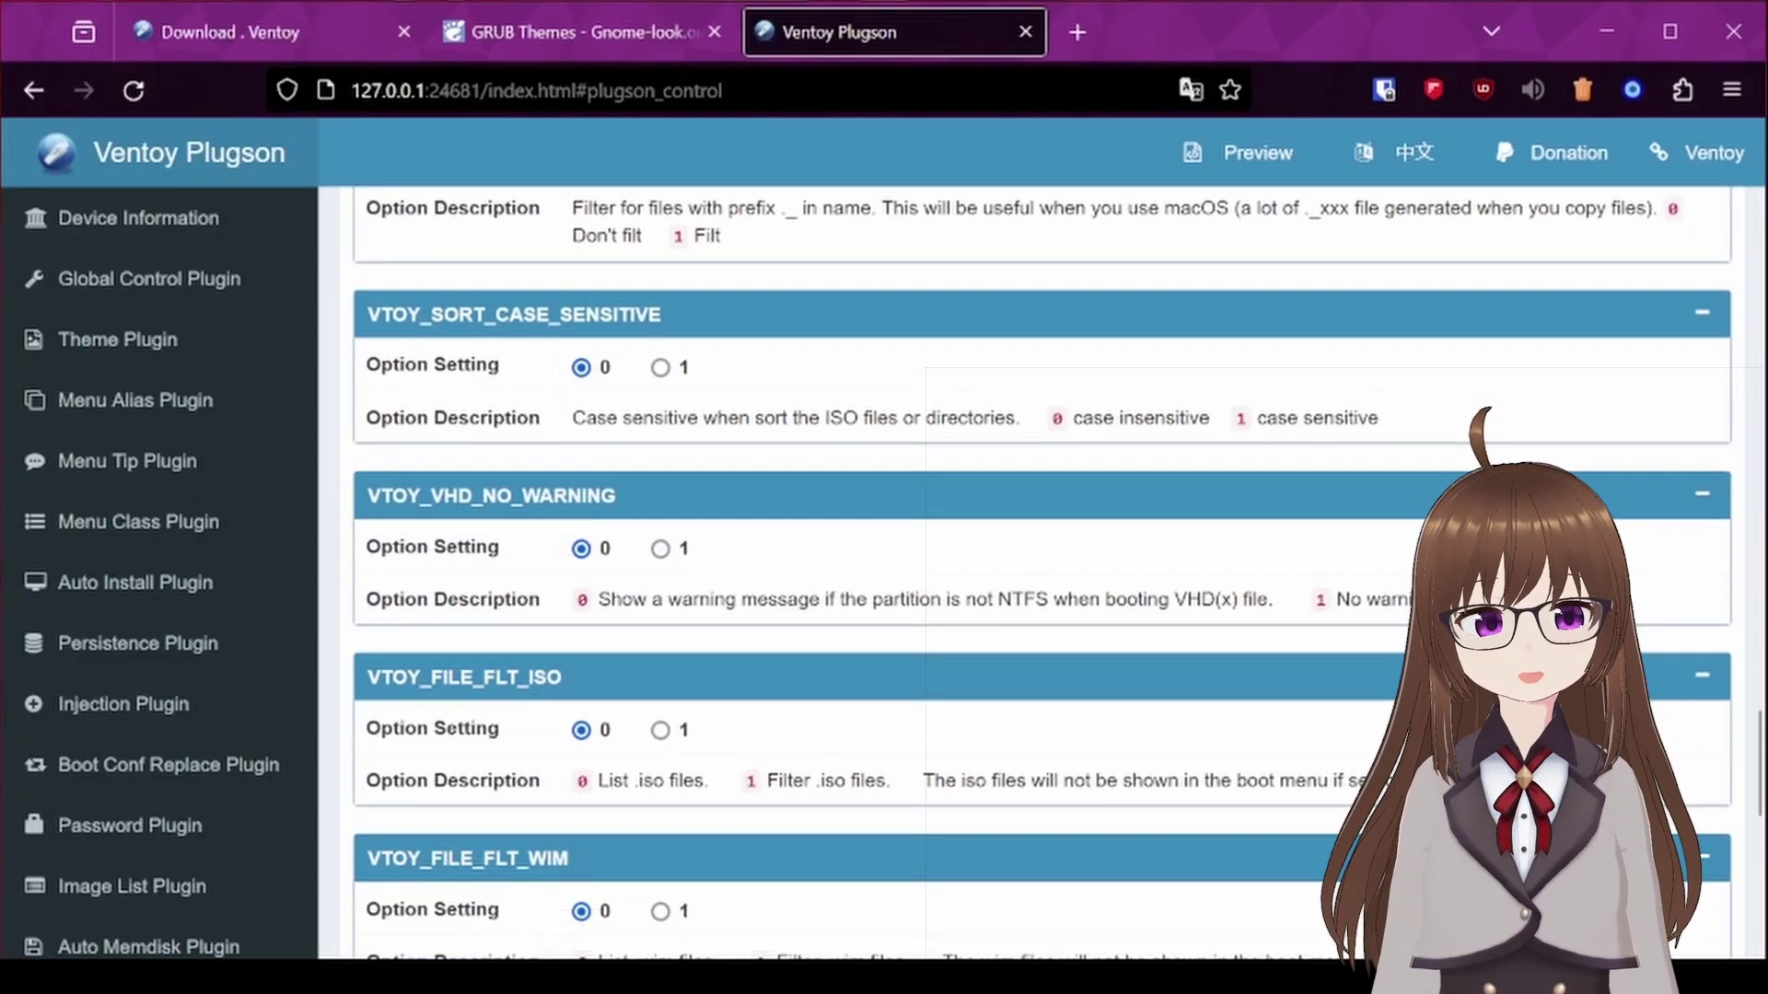
{"action": "scroll", "coordinate": [442, 514], "scroll_direction": "down", "scroll_amount": 2}
{"action": "scroll", "coordinate": [442, 513], "scroll_direction": "down", "scroll_amount": 5}
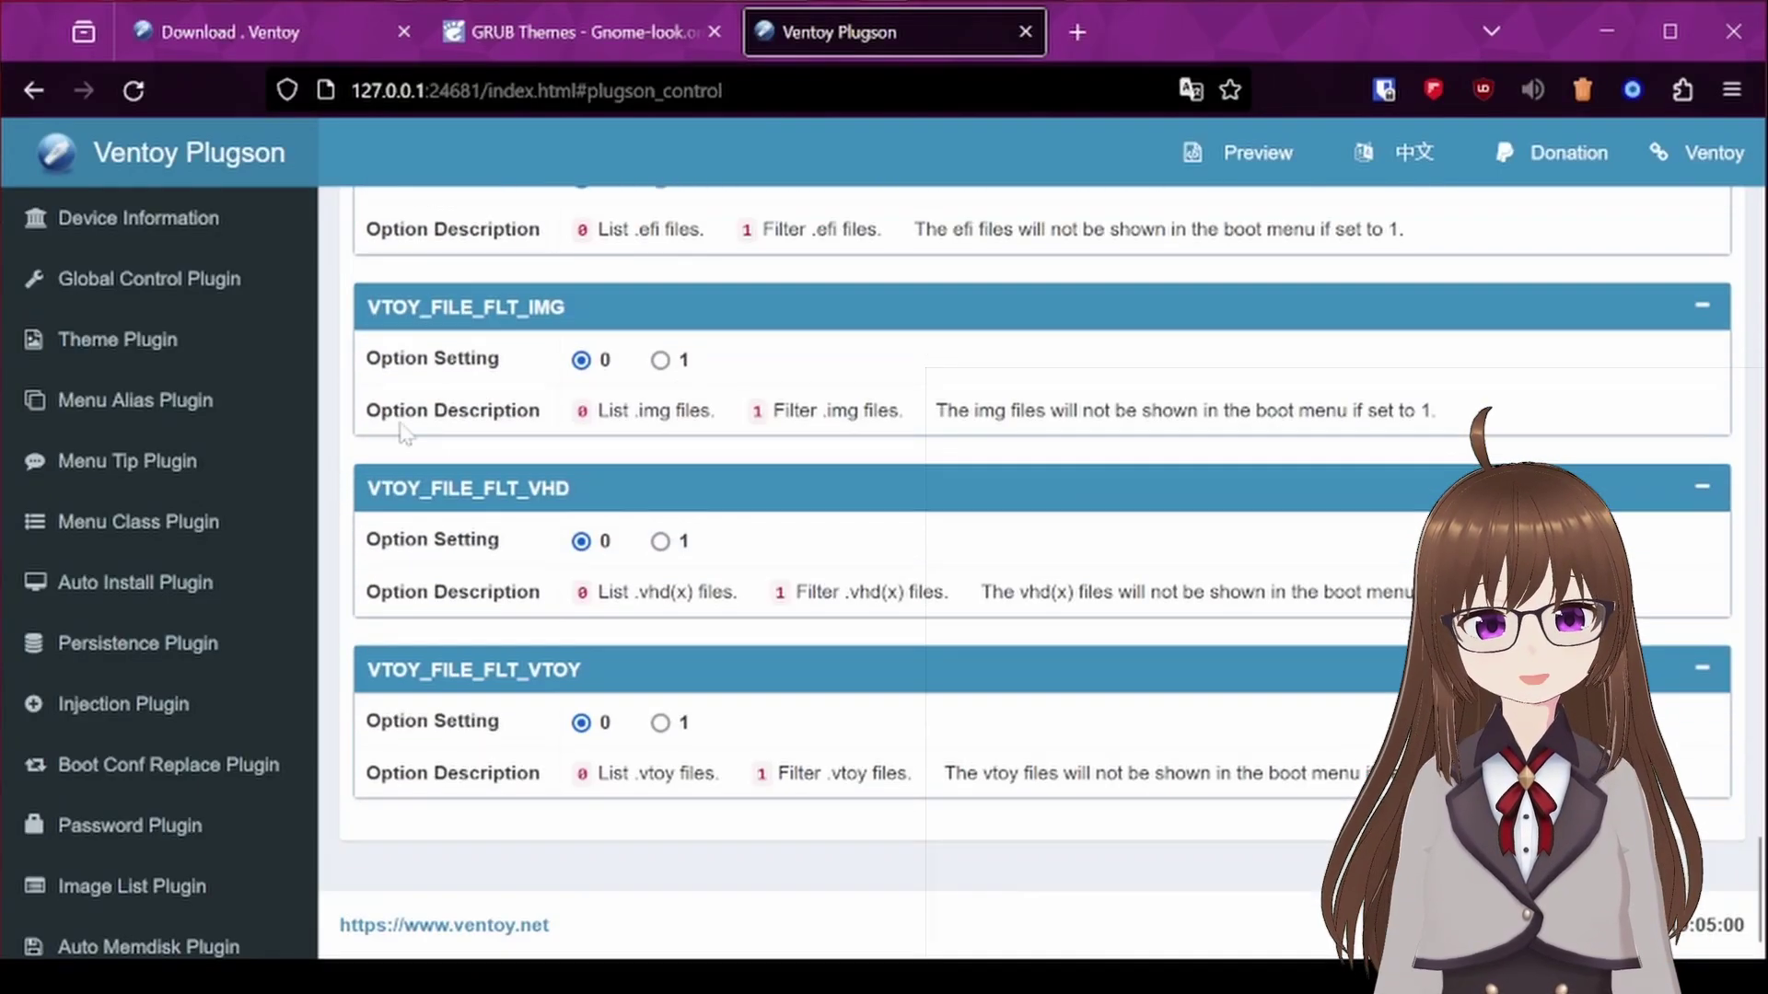
{"action": "left_click", "coordinate": [117, 338]}
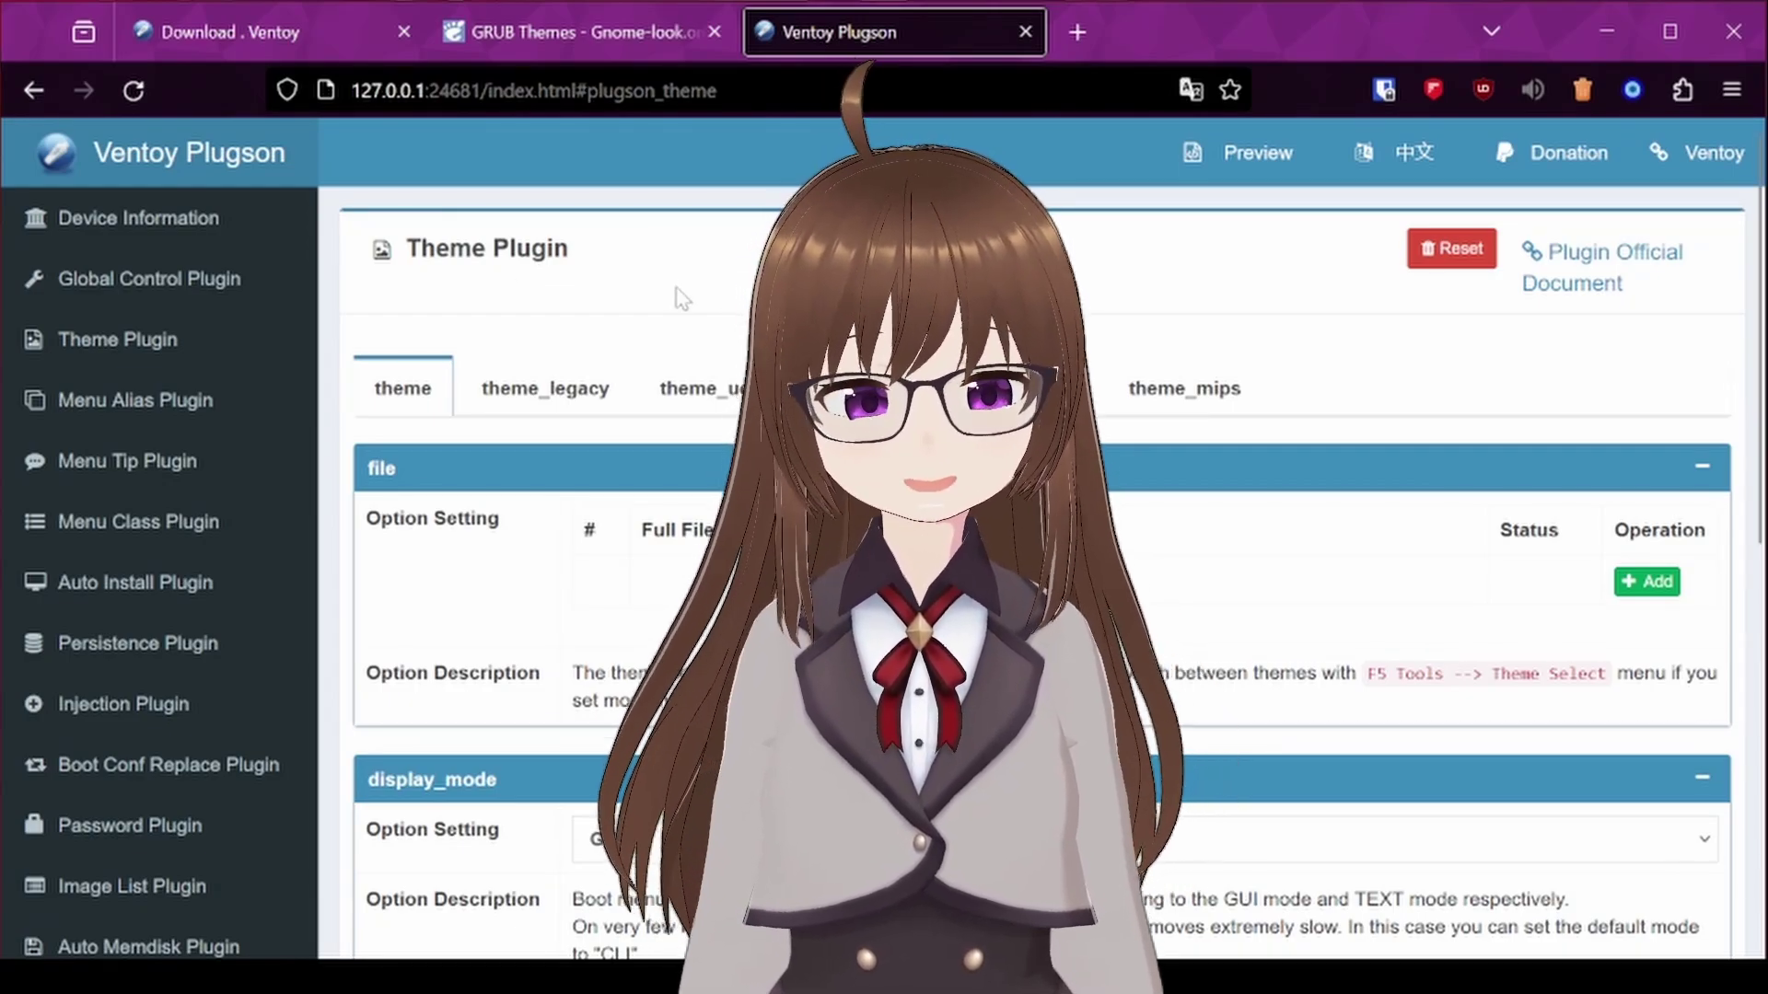
Step: Browse to page 2 of the gnome-look GRUB Themes listing
{"action": "key", "text": "ctrl+shift+Tab"}
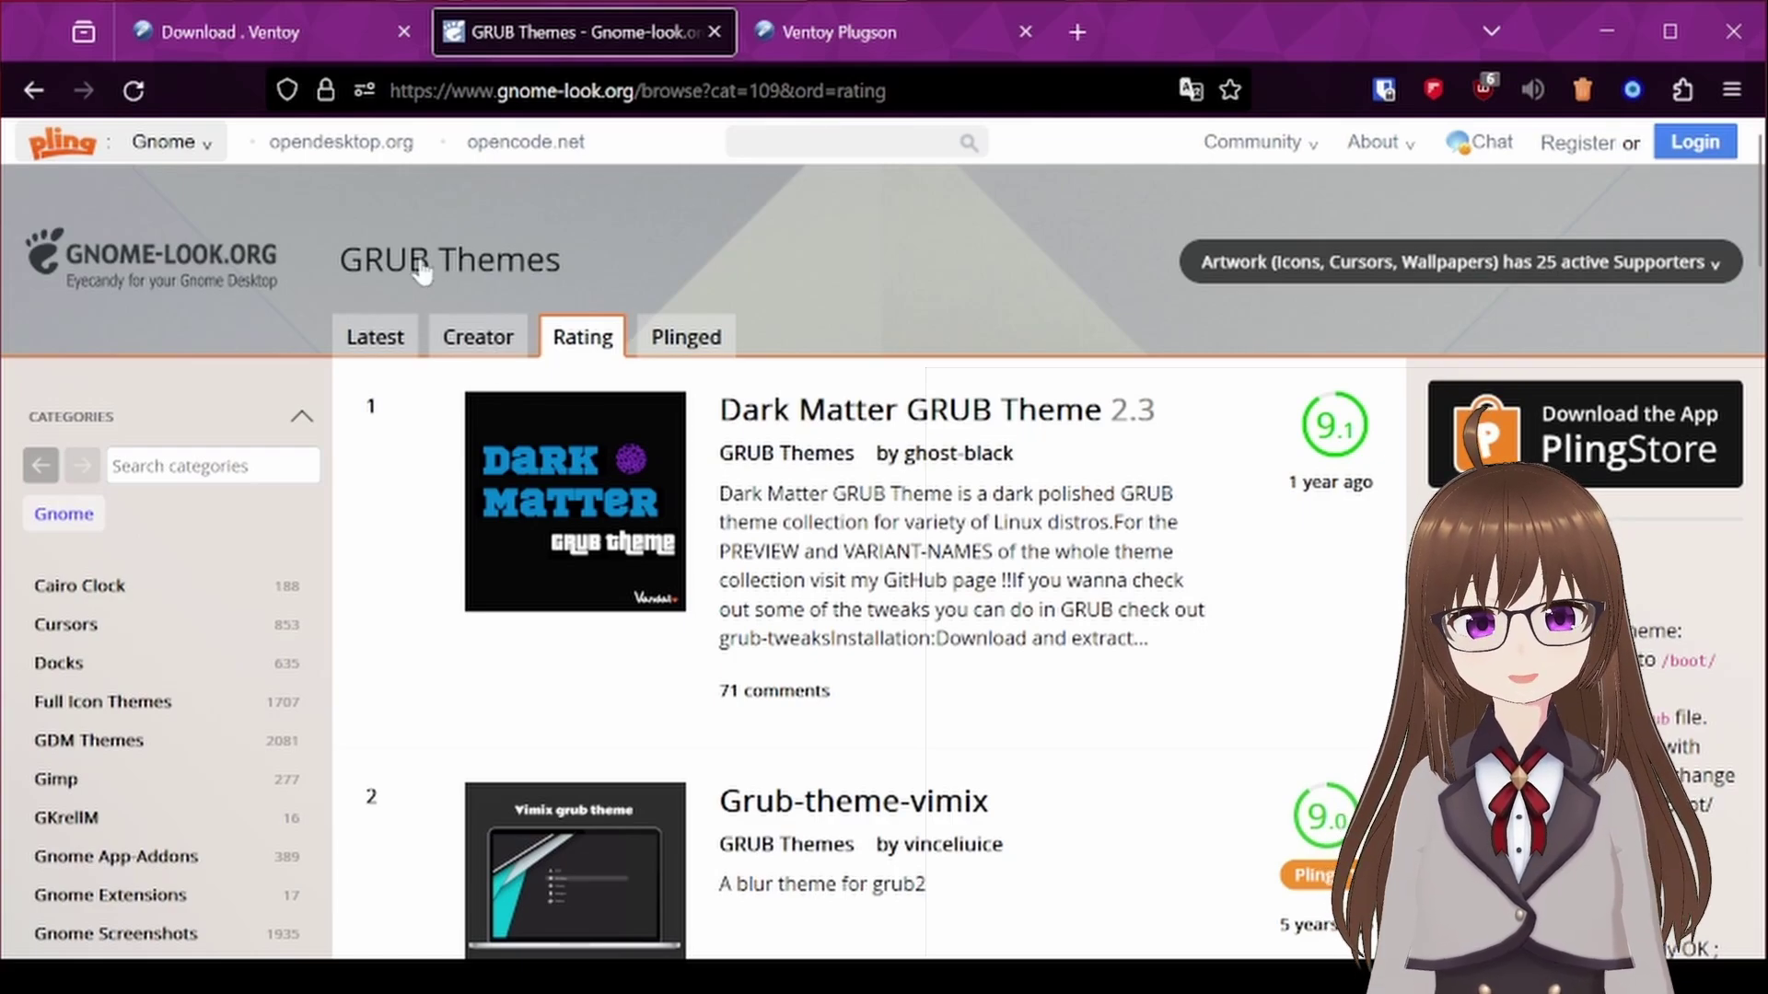
{"action": "scroll", "coordinate": [498, 262], "scroll_direction": "down", "scroll_amount": 8}
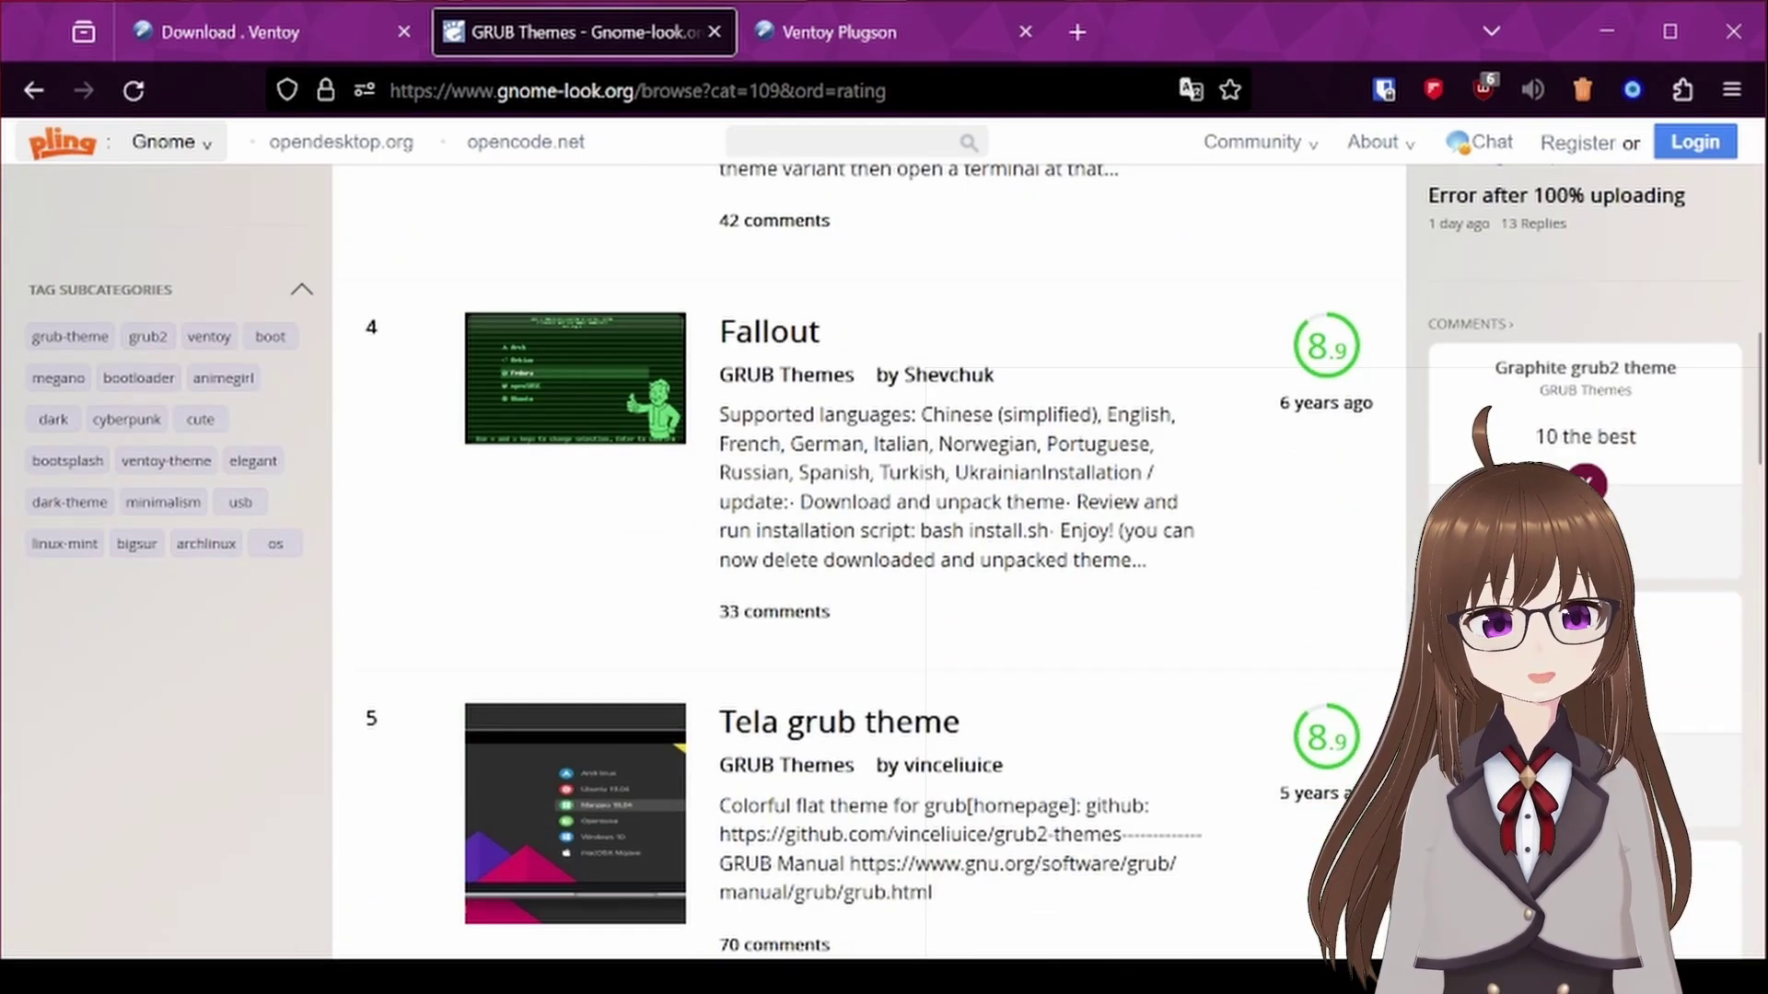
{"action": "scroll", "coordinate": [498, 263], "scroll_direction": "down", "scroll_amount": 4}
{"action": "scroll", "coordinate": [497, 263], "scroll_direction": "down", "scroll_amount": 3}
{"action": "scroll", "coordinate": [736, 495], "scroll_direction": "down", "scroll_amount": 5}
{"action": "scroll", "coordinate": [735, 495], "scroll_direction": "down", "scroll_amount": 5}
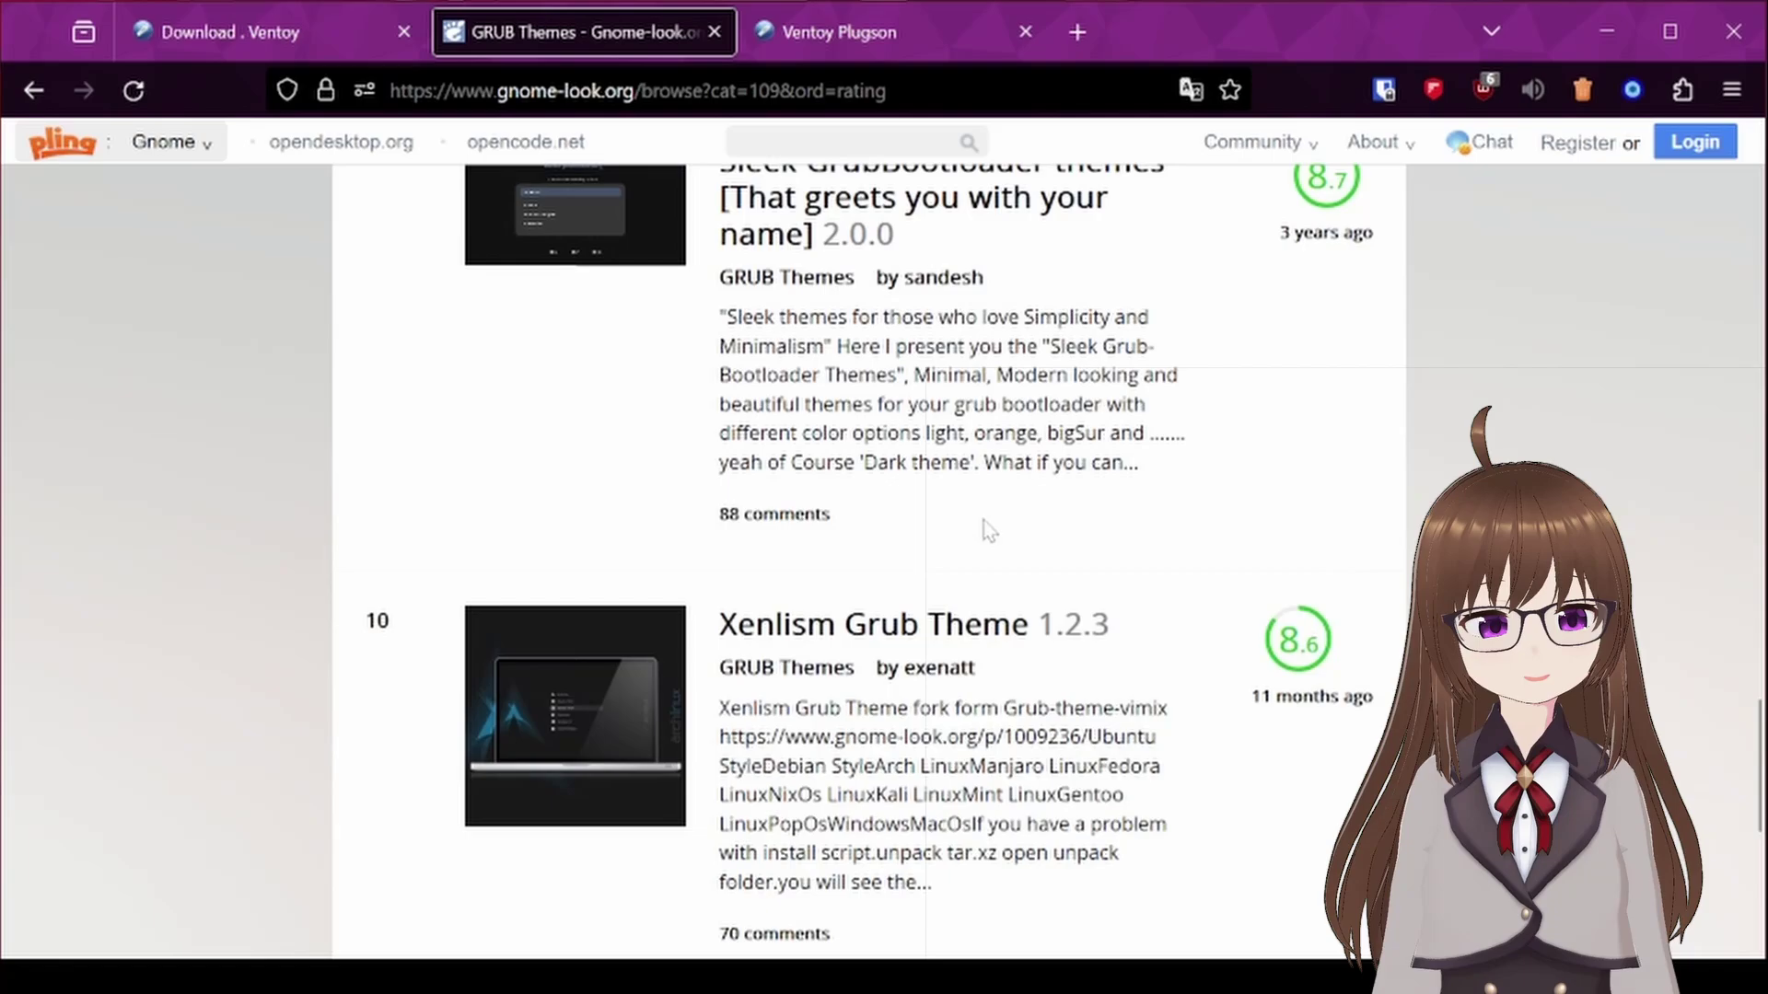
{"action": "scroll", "coordinate": [736, 495], "scroll_direction": "down", "scroll_amount": 4}
{"action": "left_click", "coordinate": [728, 478]}
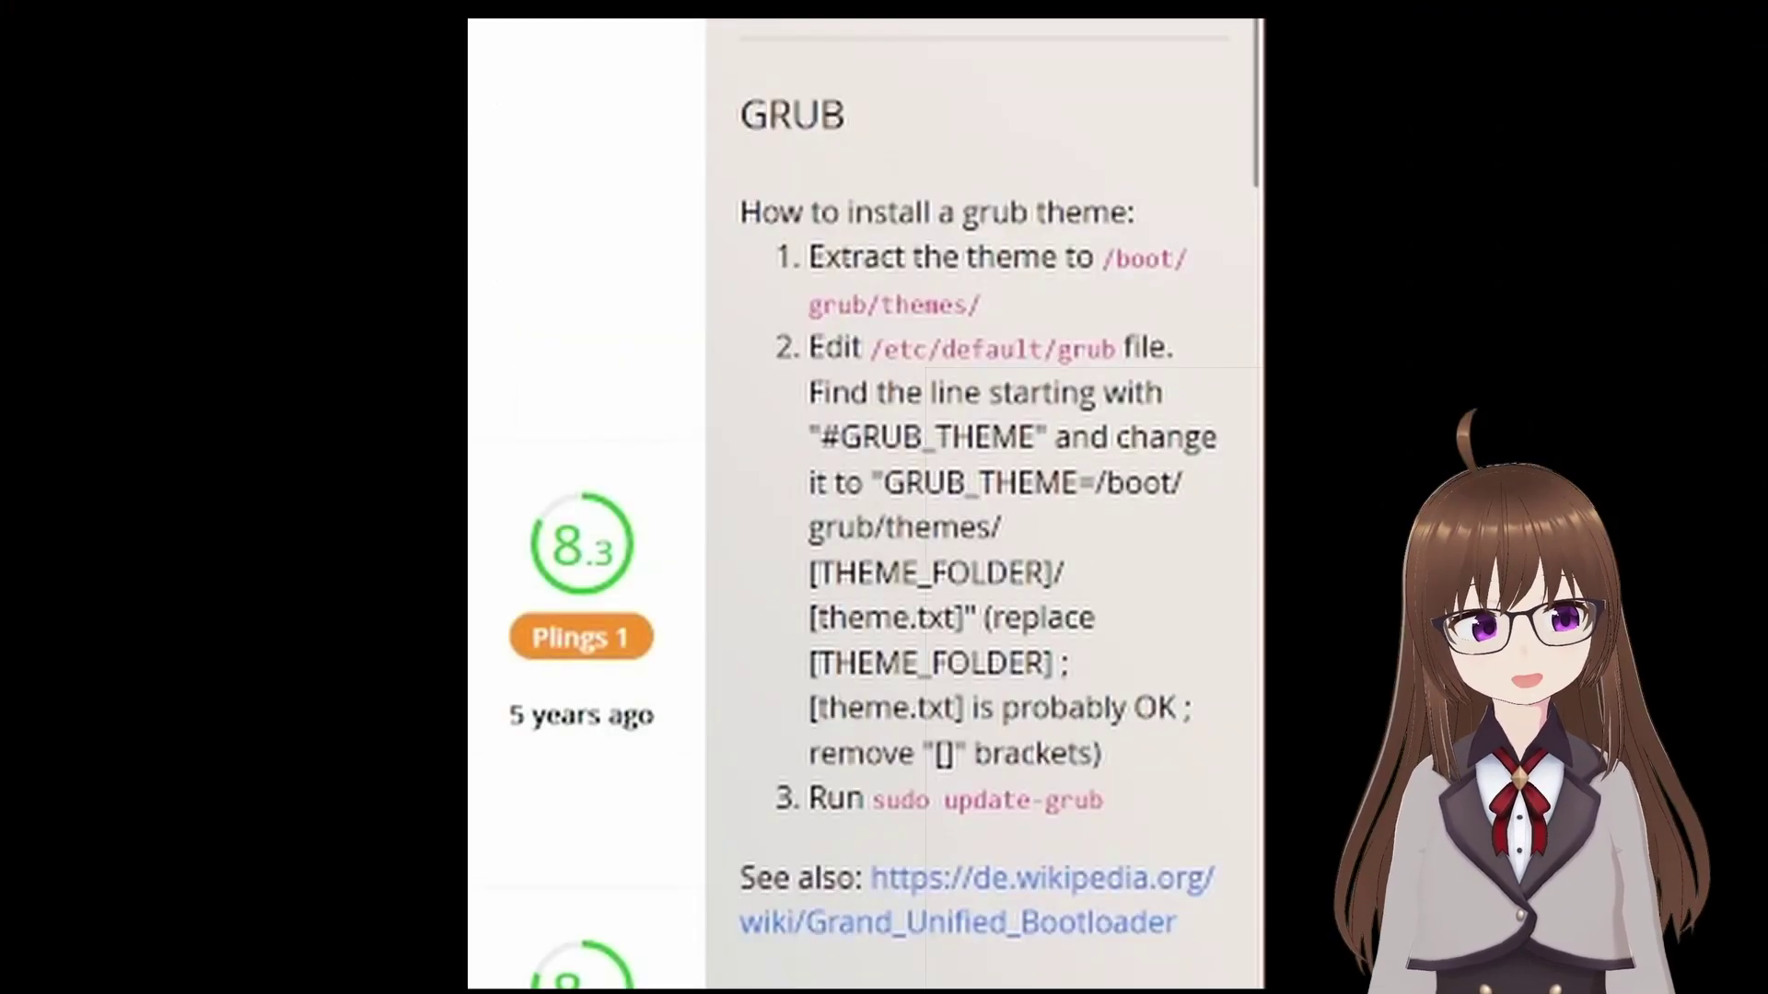
{"action": "mouse_move", "coordinate": [762, 211]}
{"action": "left_mouse_down"}
{"action": "mouse_move", "coordinate": [1084, 753]}
{"action": "mouse_move", "coordinate": [1134, 795]}
{"action": "left_mouse_up"}
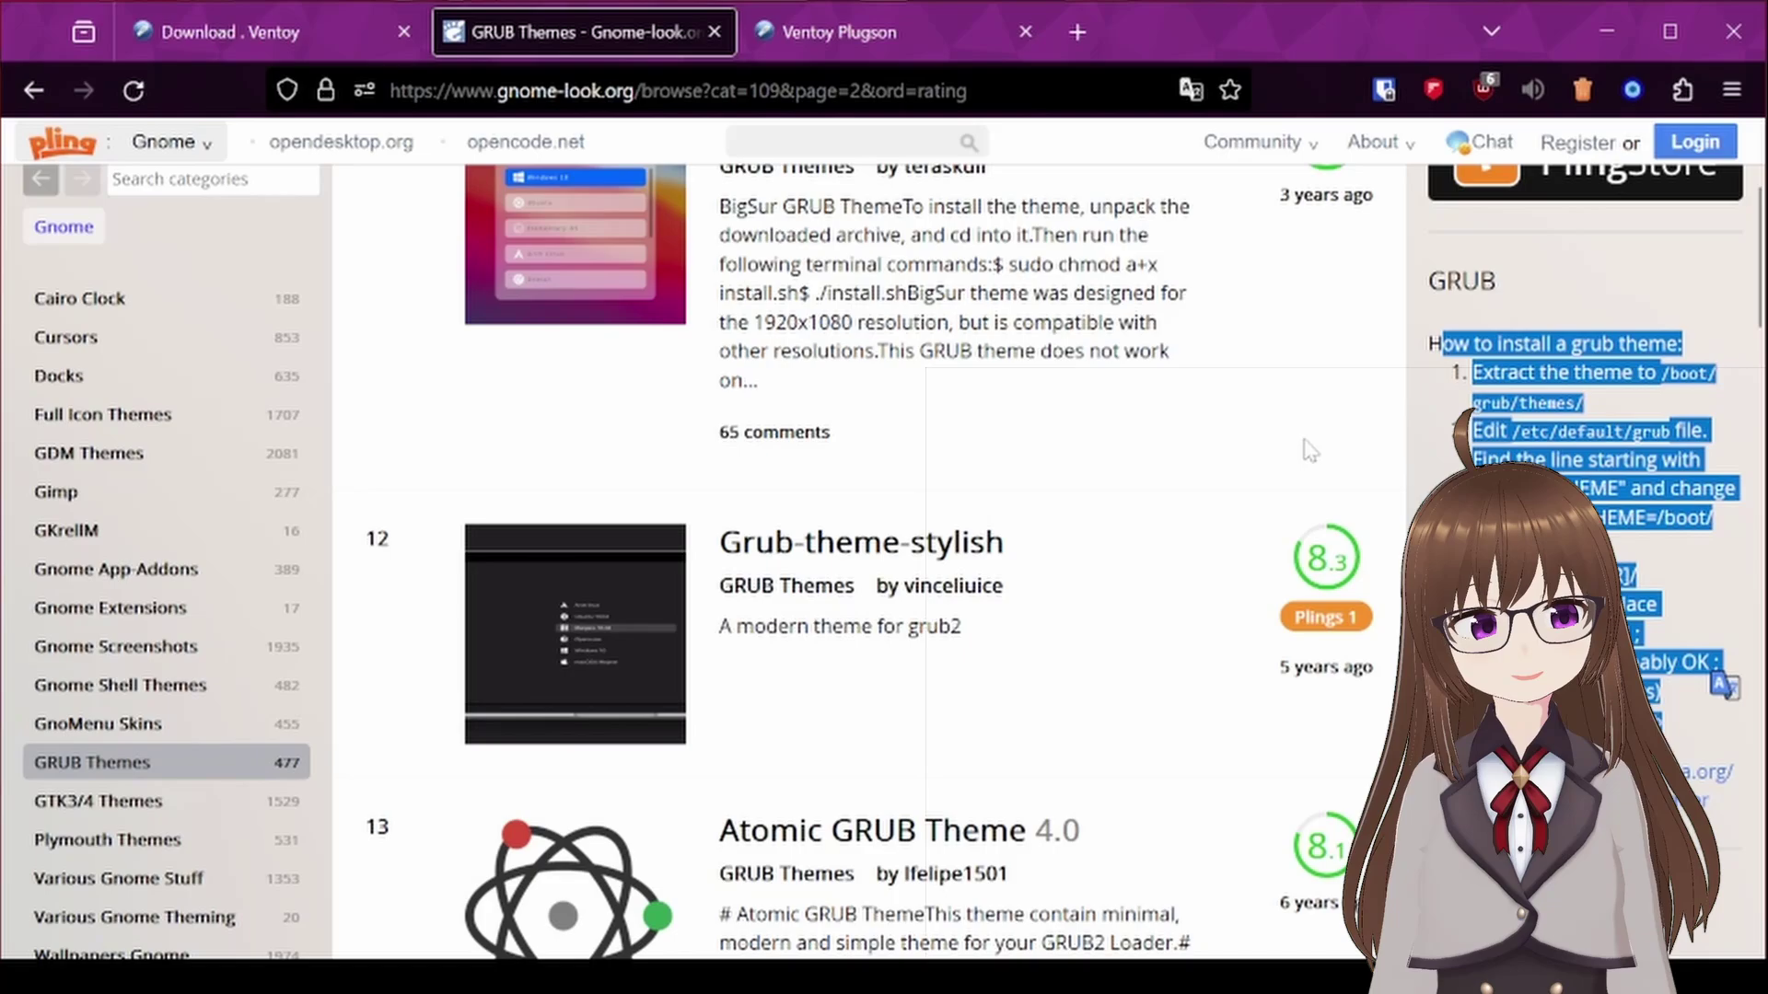
{"action": "left_click", "coordinate": [1306, 460]}
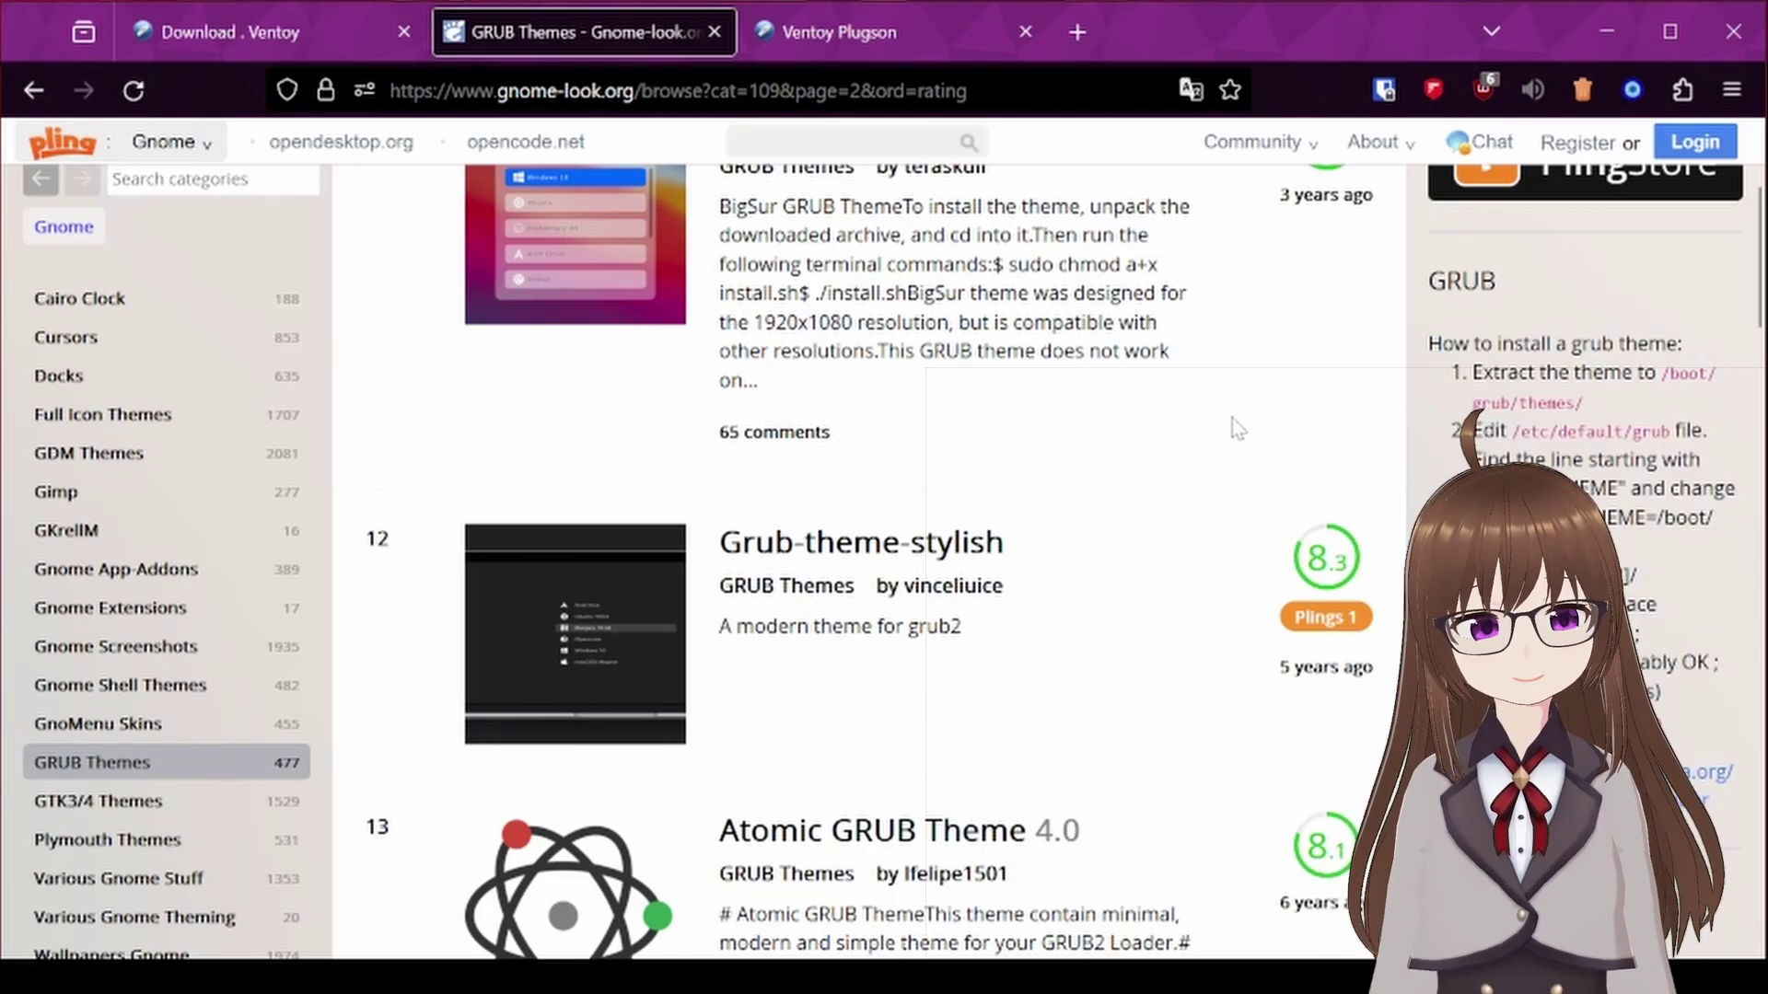
{"action": "scroll", "coordinate": [1236, 428], "scroll_direction": "down", "scroll_amount": 15}
Step: Download the full-HD file of the Blur grub theme
{"action": "middle_click", "coordinate": [766, 336]}
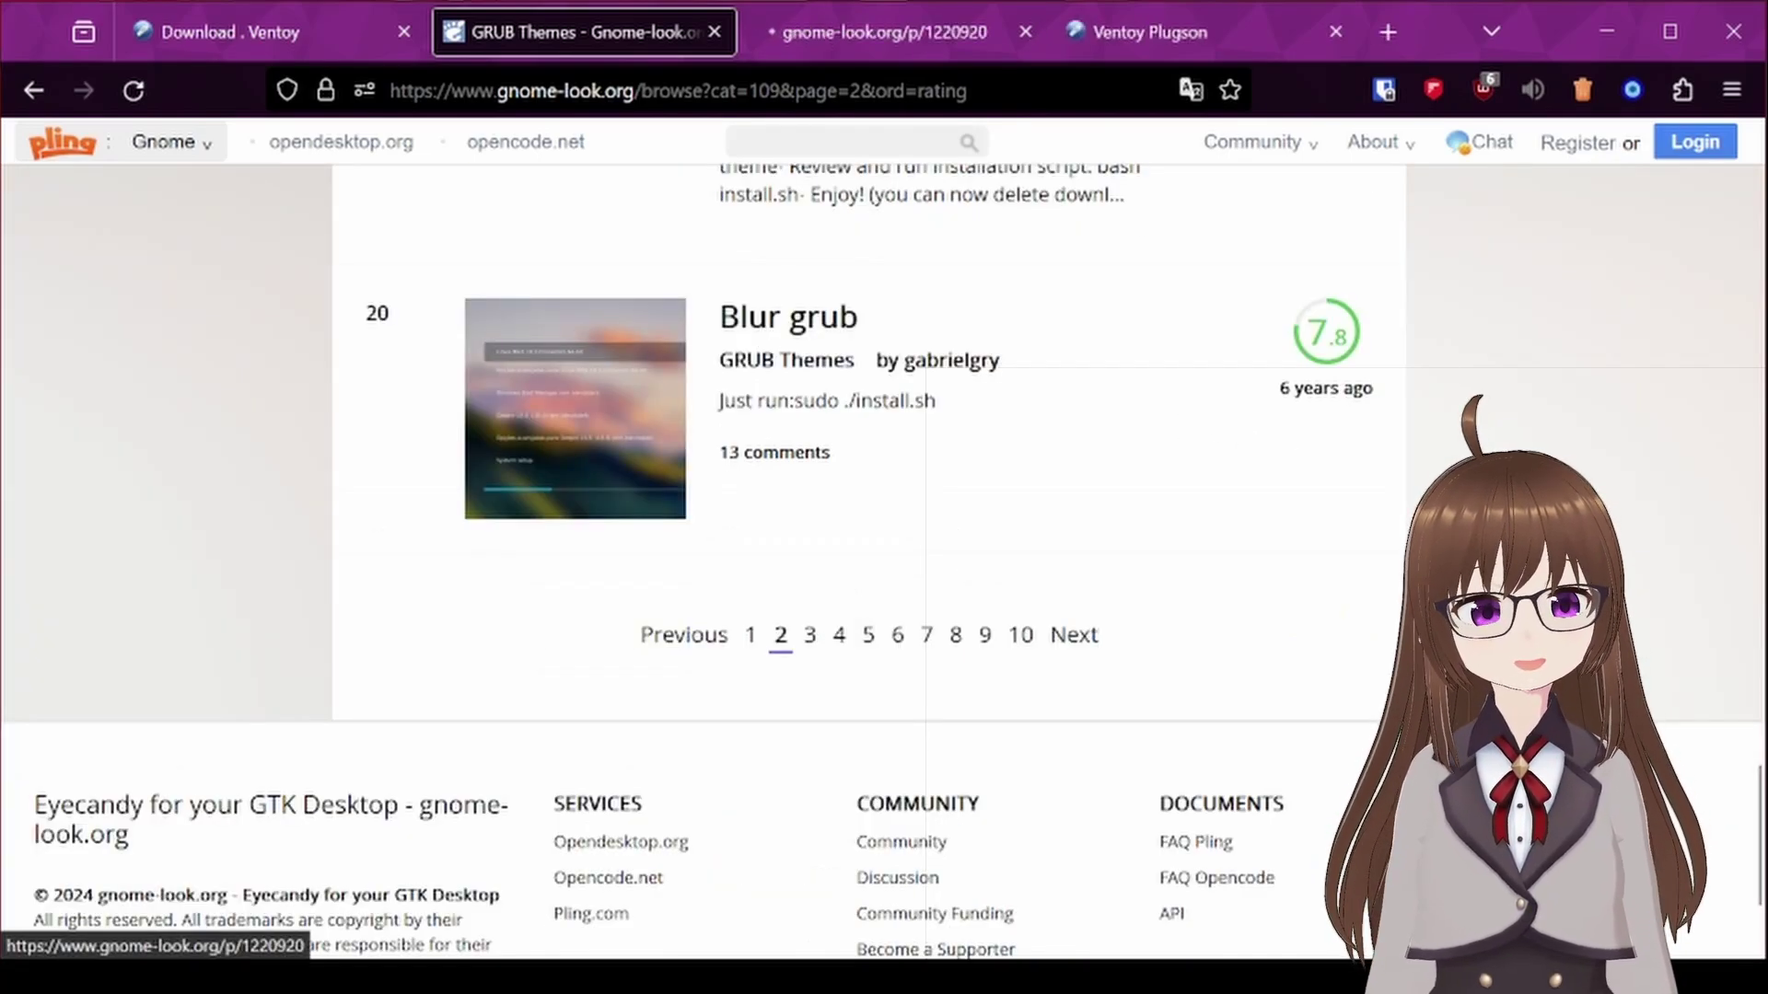
{"action": "left_click", "coordinate": [809, 40]}
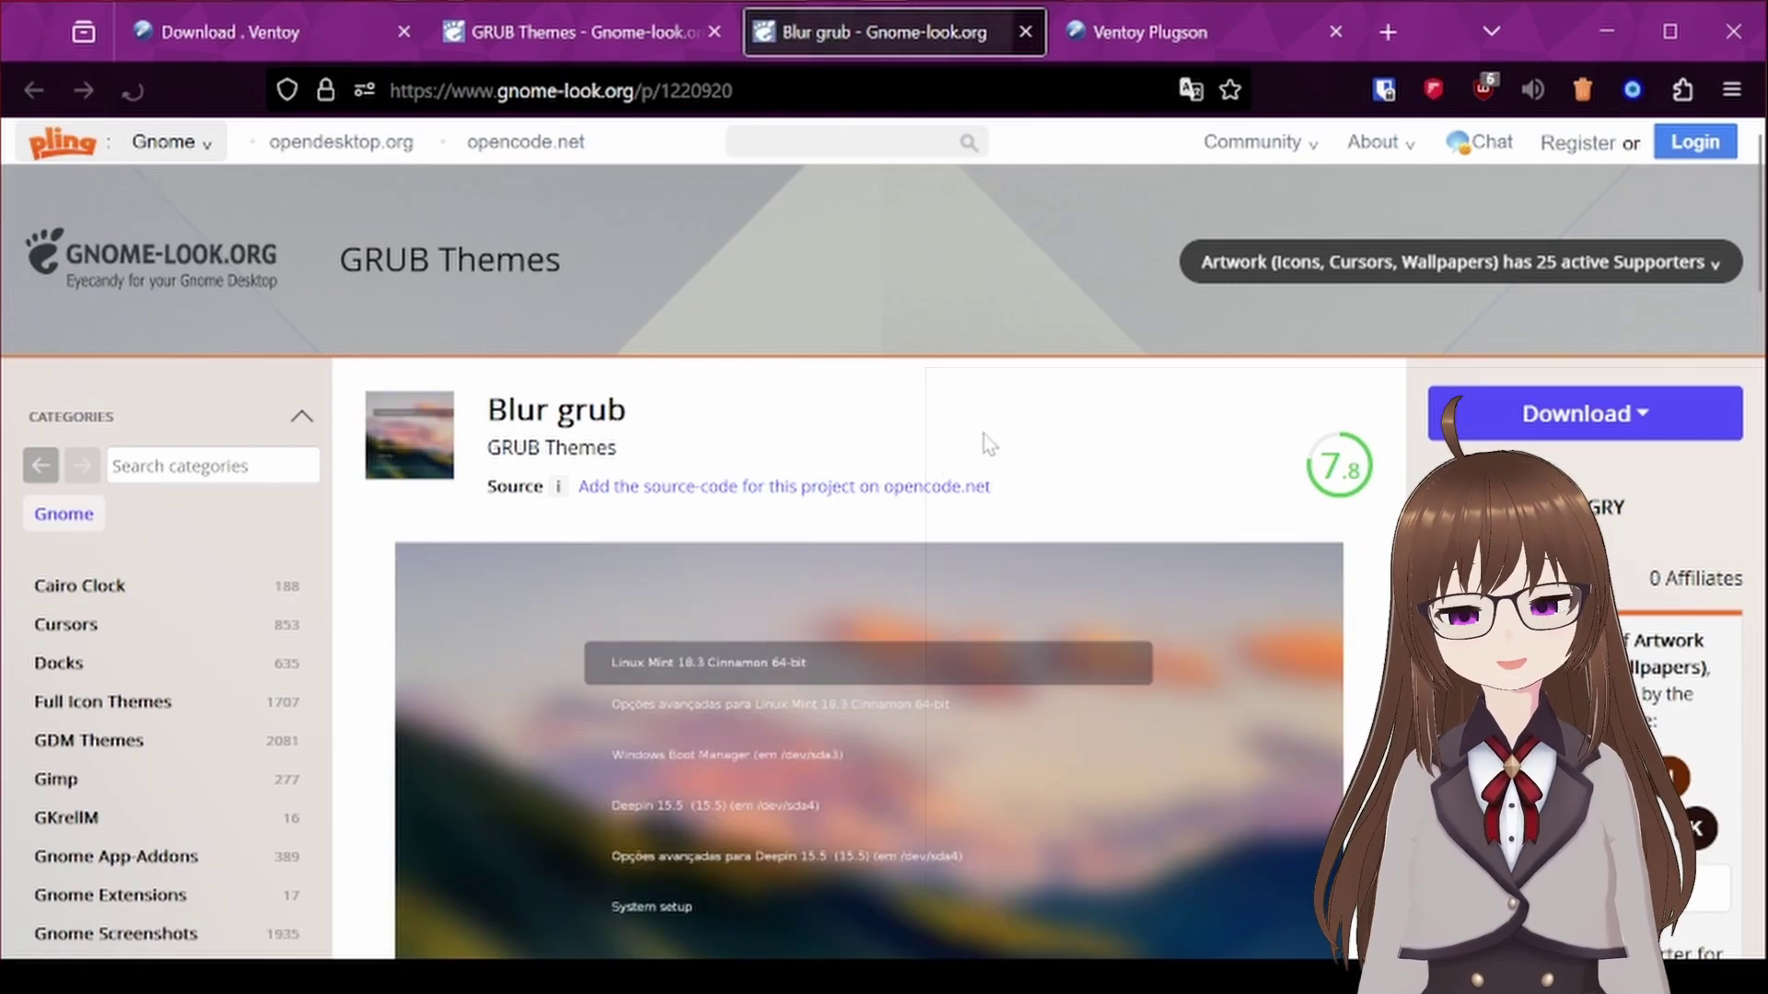
{"action": "left_click", "coordinate": [1534, 421]}
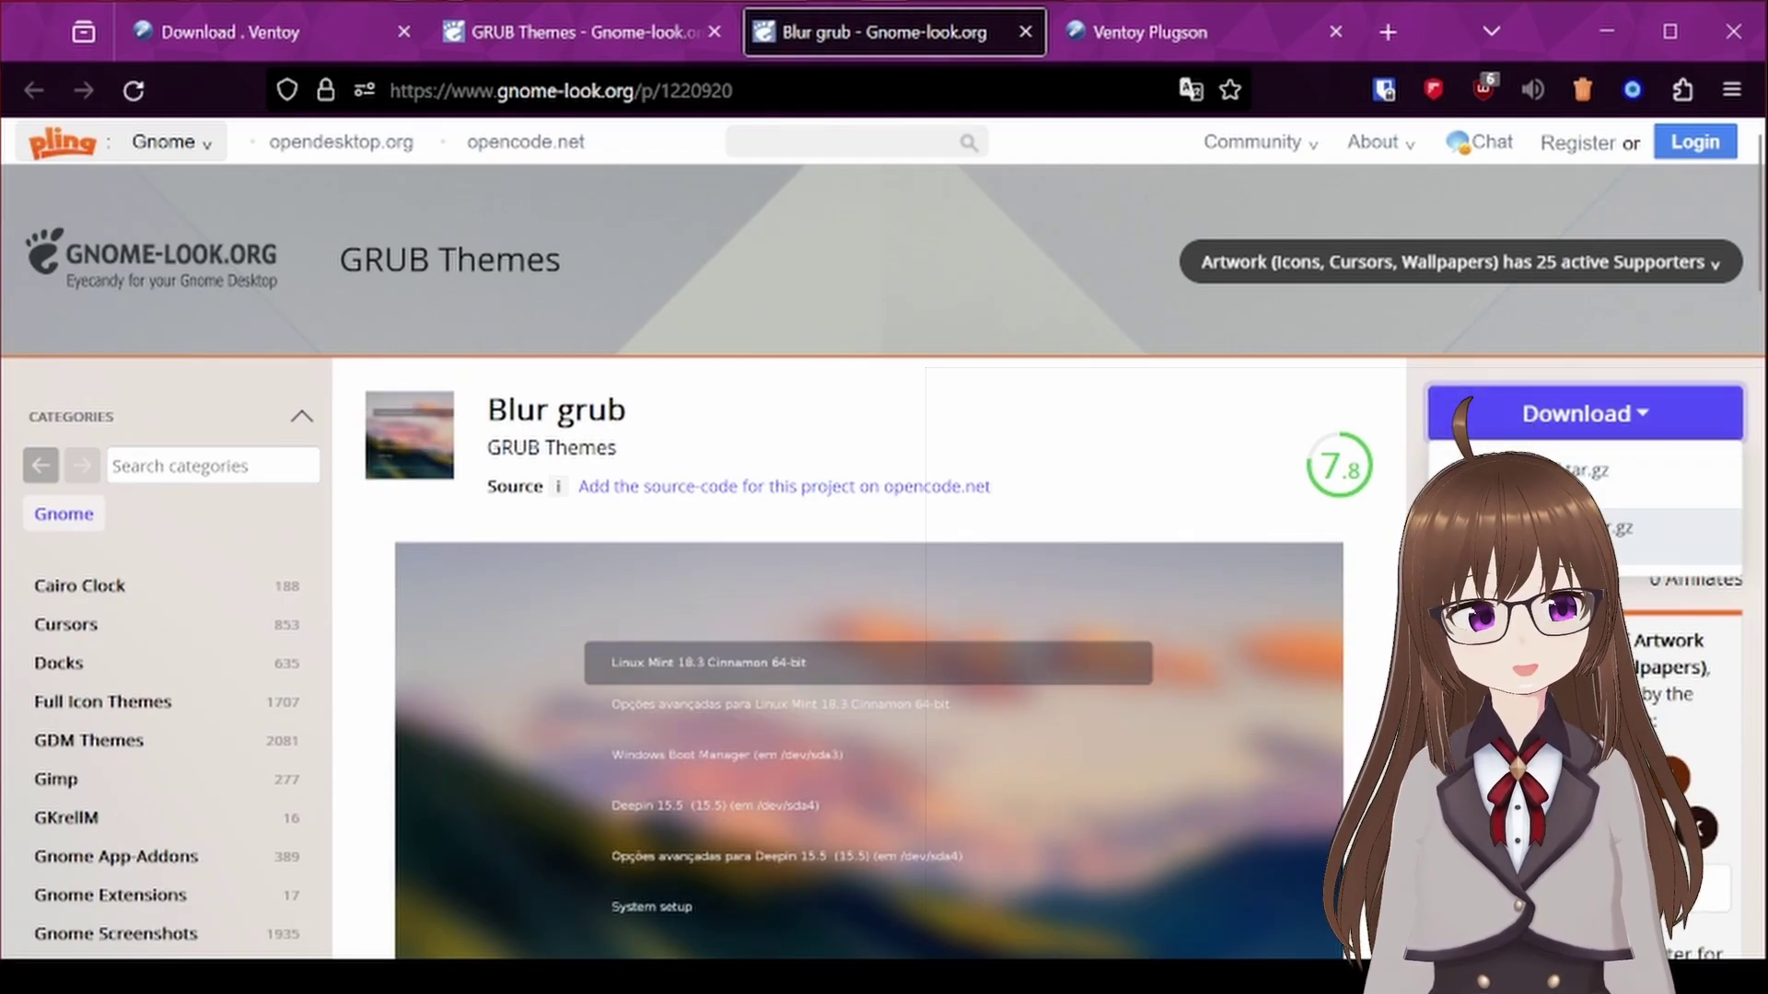
{"action": "left_click", "coordinate": [1588, 529]}
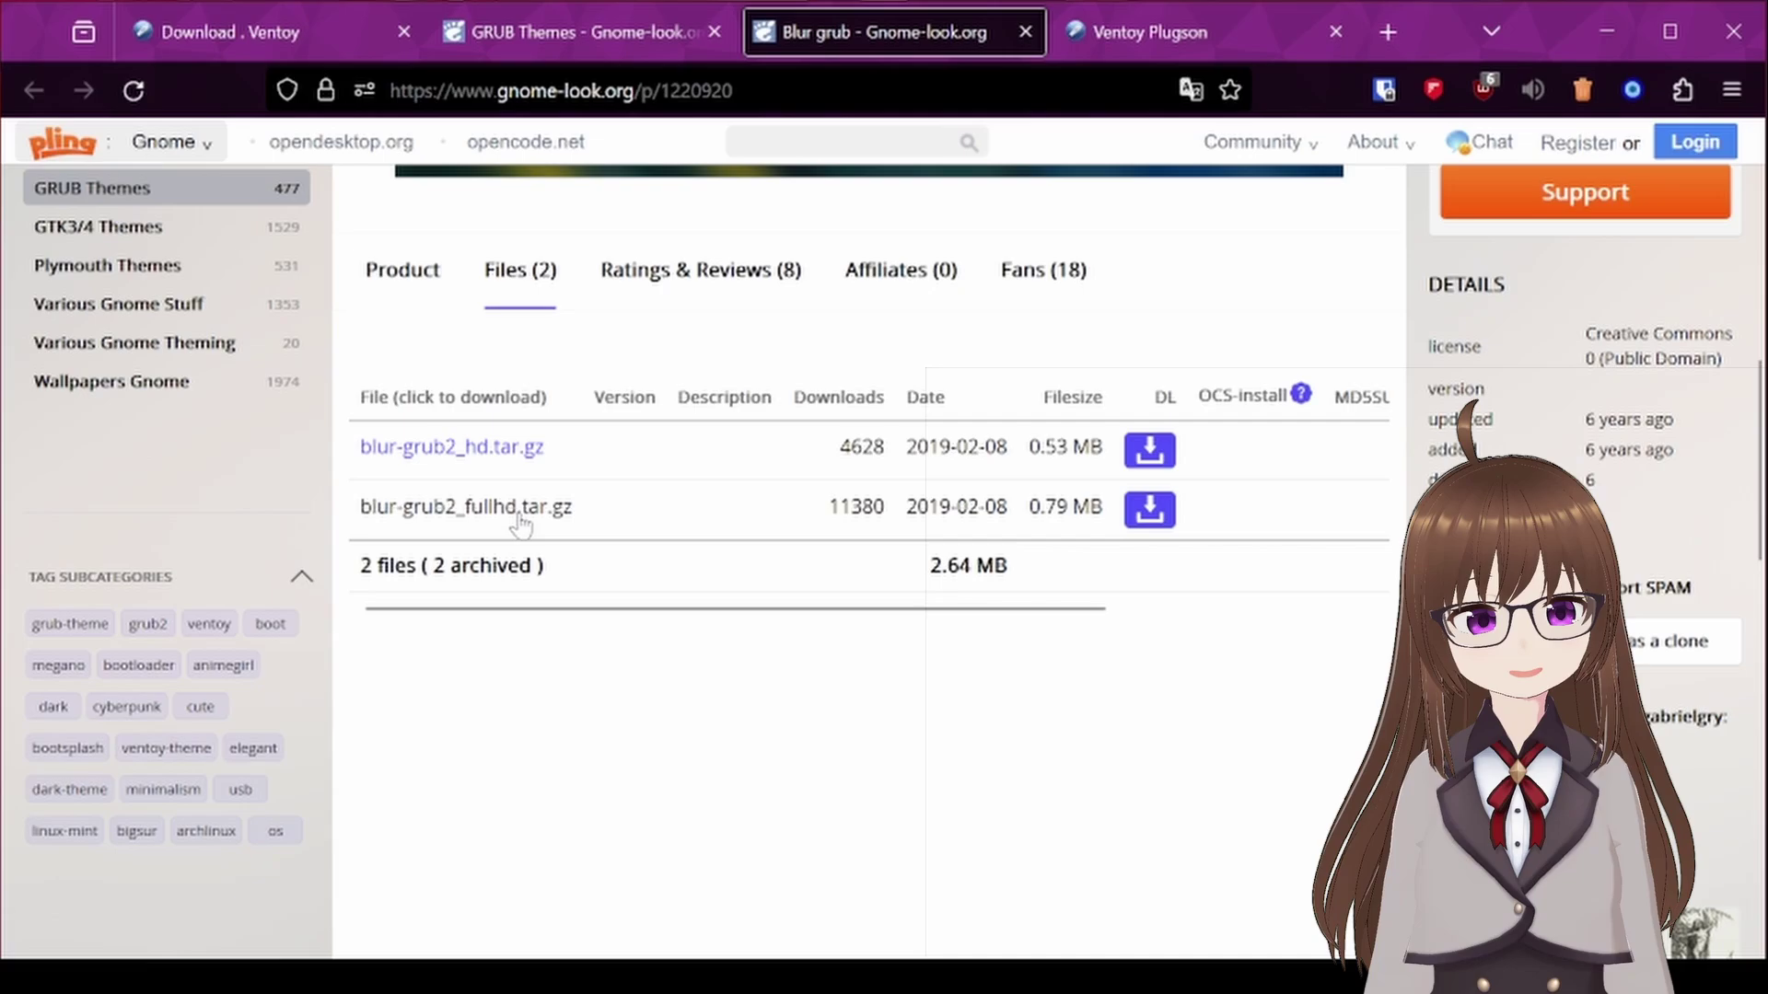
{"action": "left_click", "coordinate": [1147, 512]}
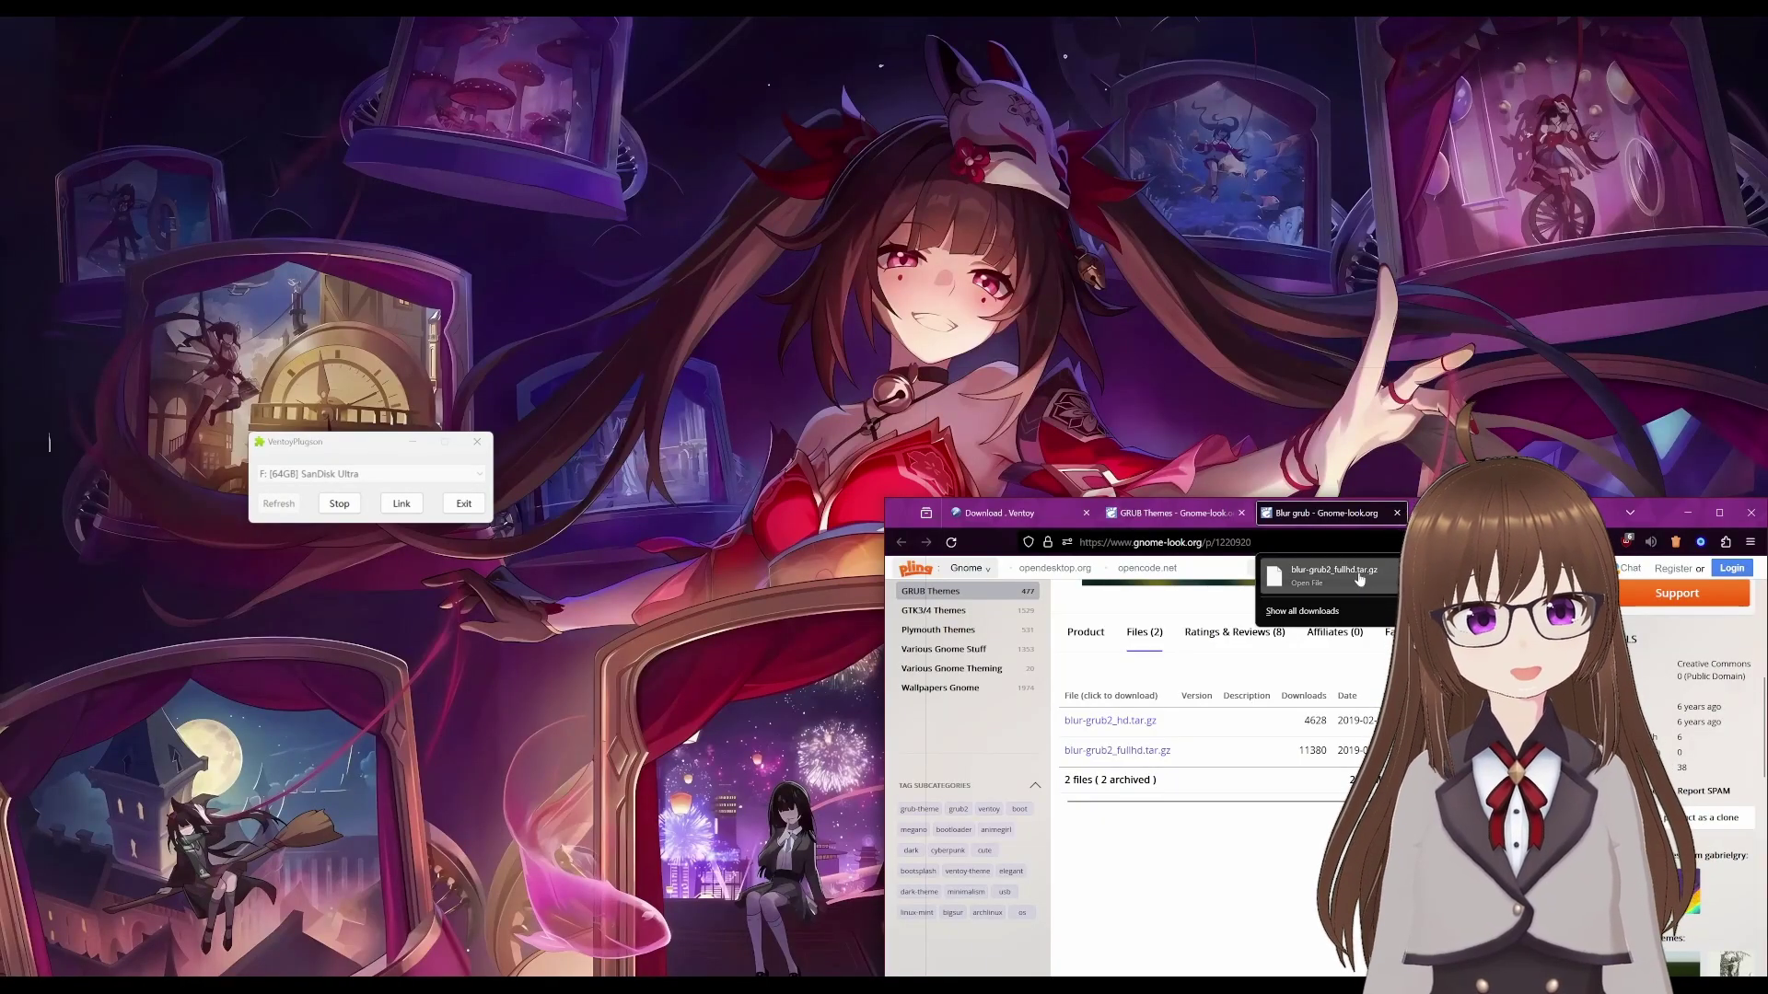
Step: Download the 0.79 MB Blur archive and open its inner tar in 7-Zip
{"action": "left_click", "coordinate": [1333, 573]}
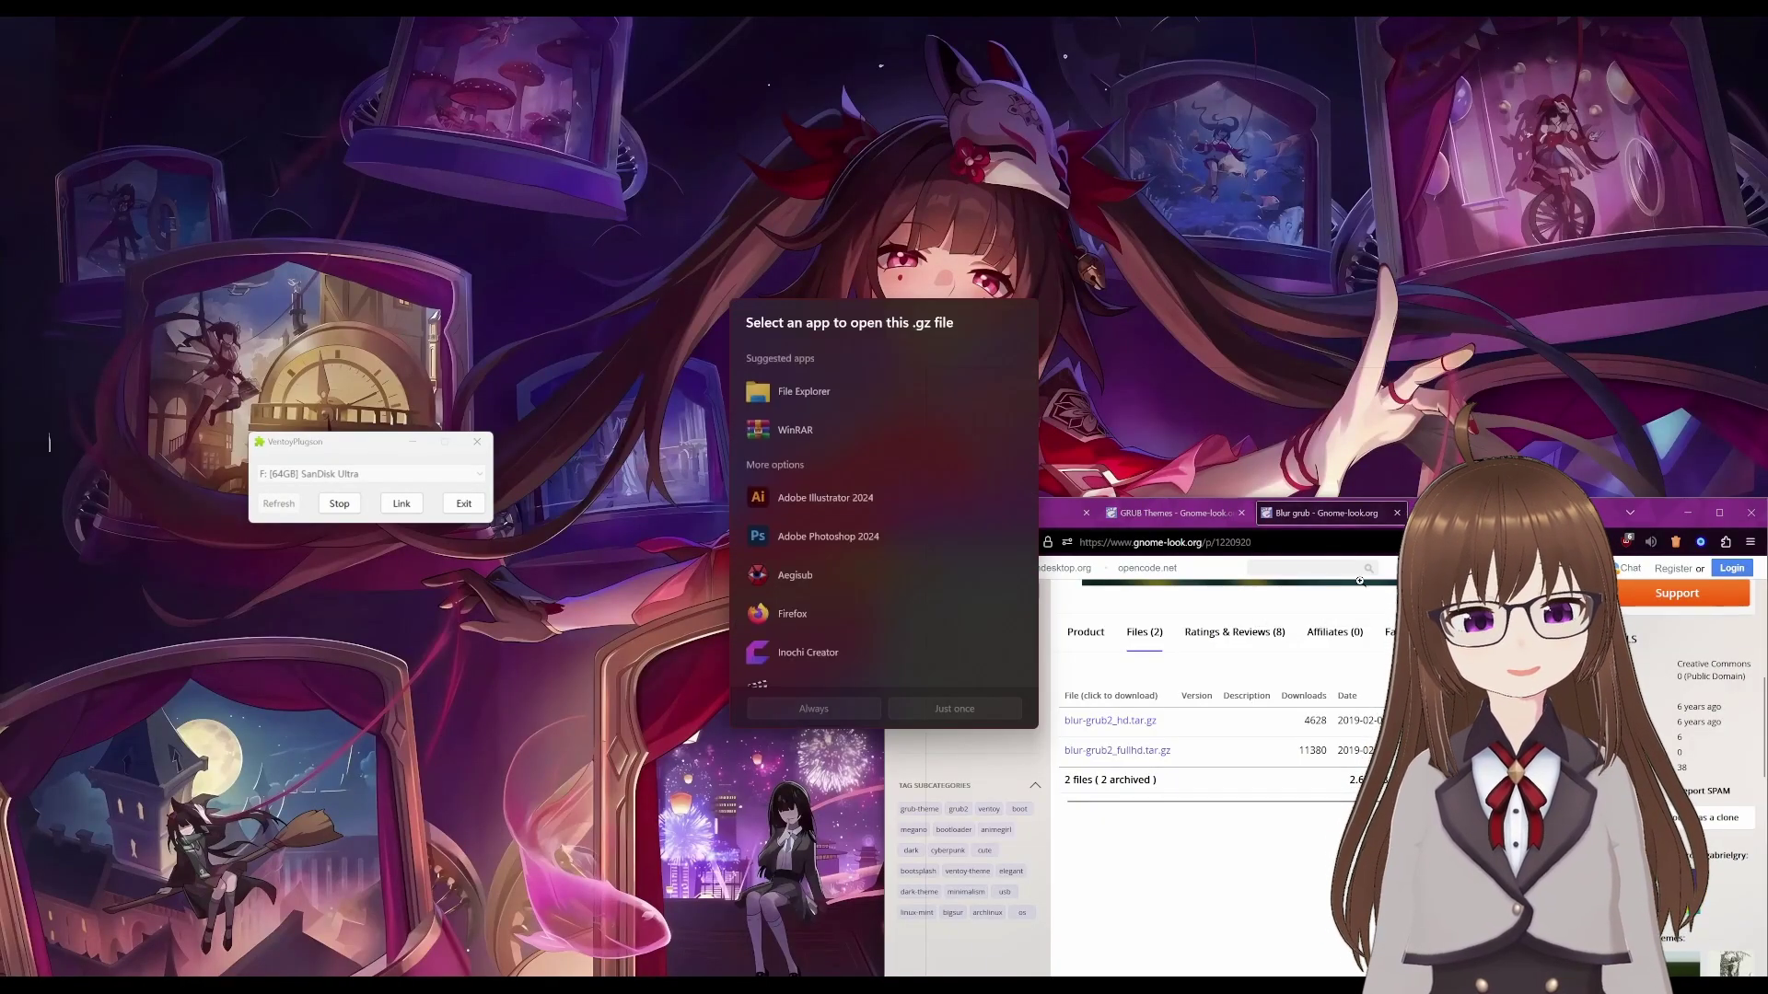
{"action": "scroll", "coordinate": [837, 466], "scroll_direction": "down", "scroll_amount": 2}
{"action": "double_click", "coordinate": [836, 466]}
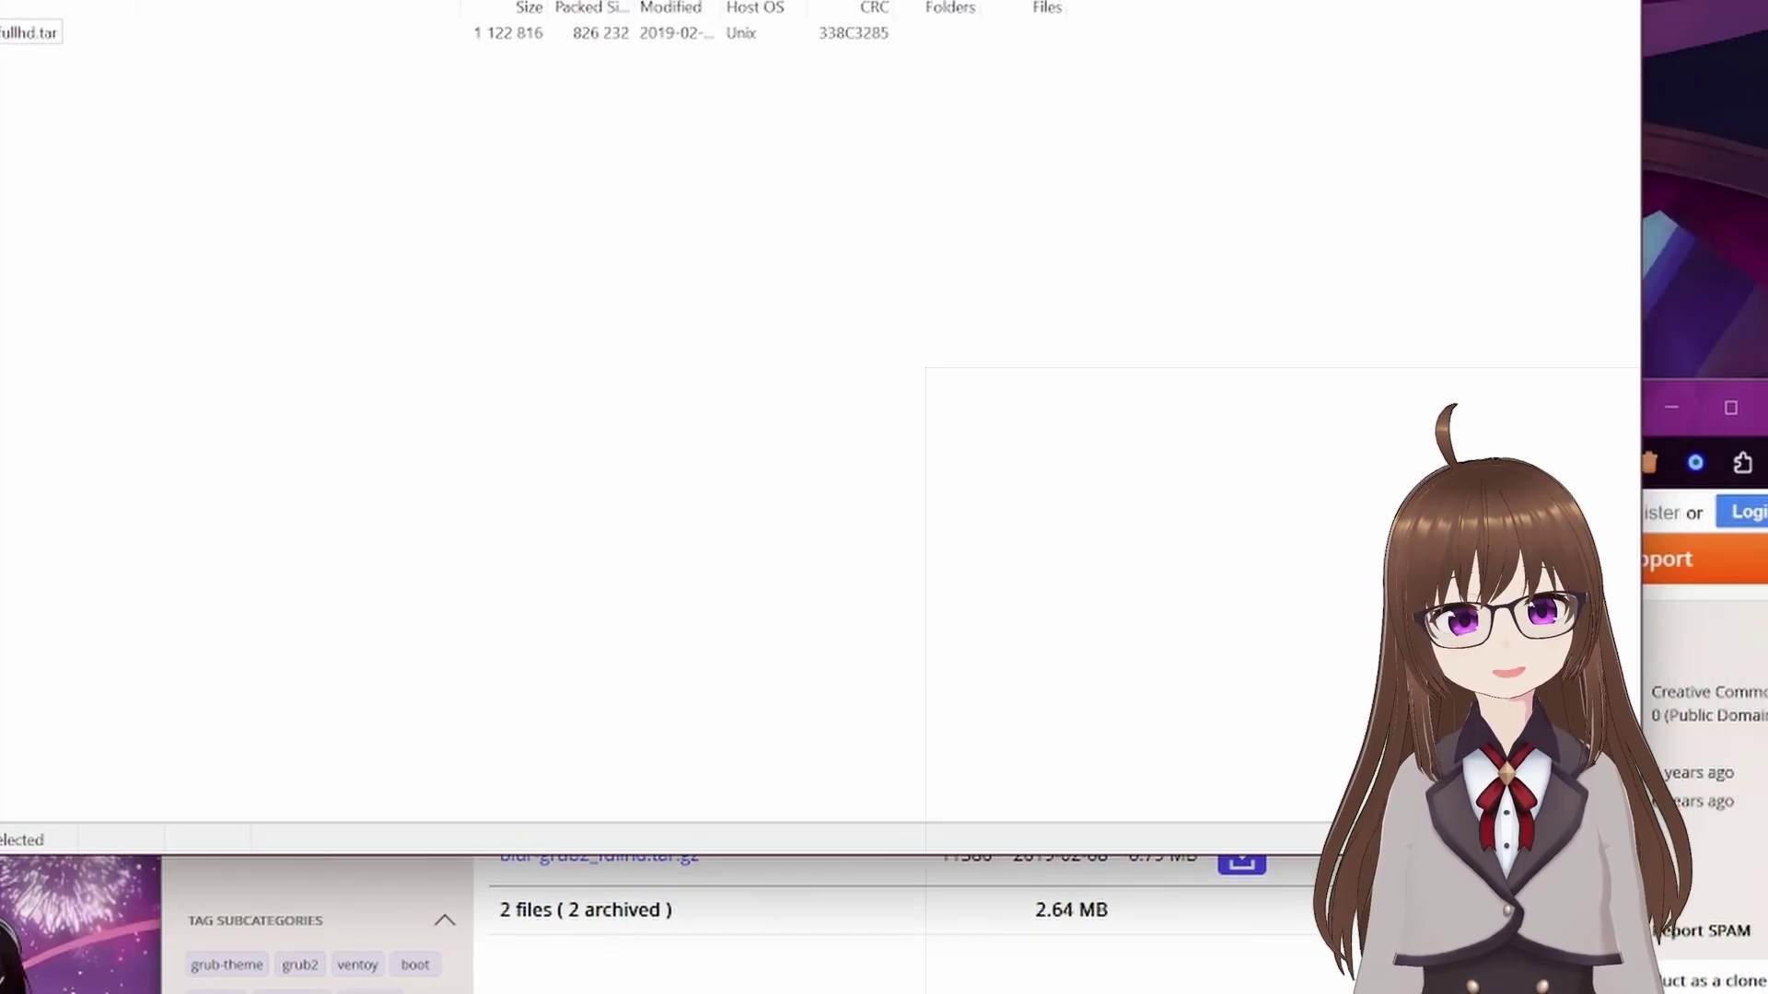
{"action": "left_click", "coordinate": [56, 34]}
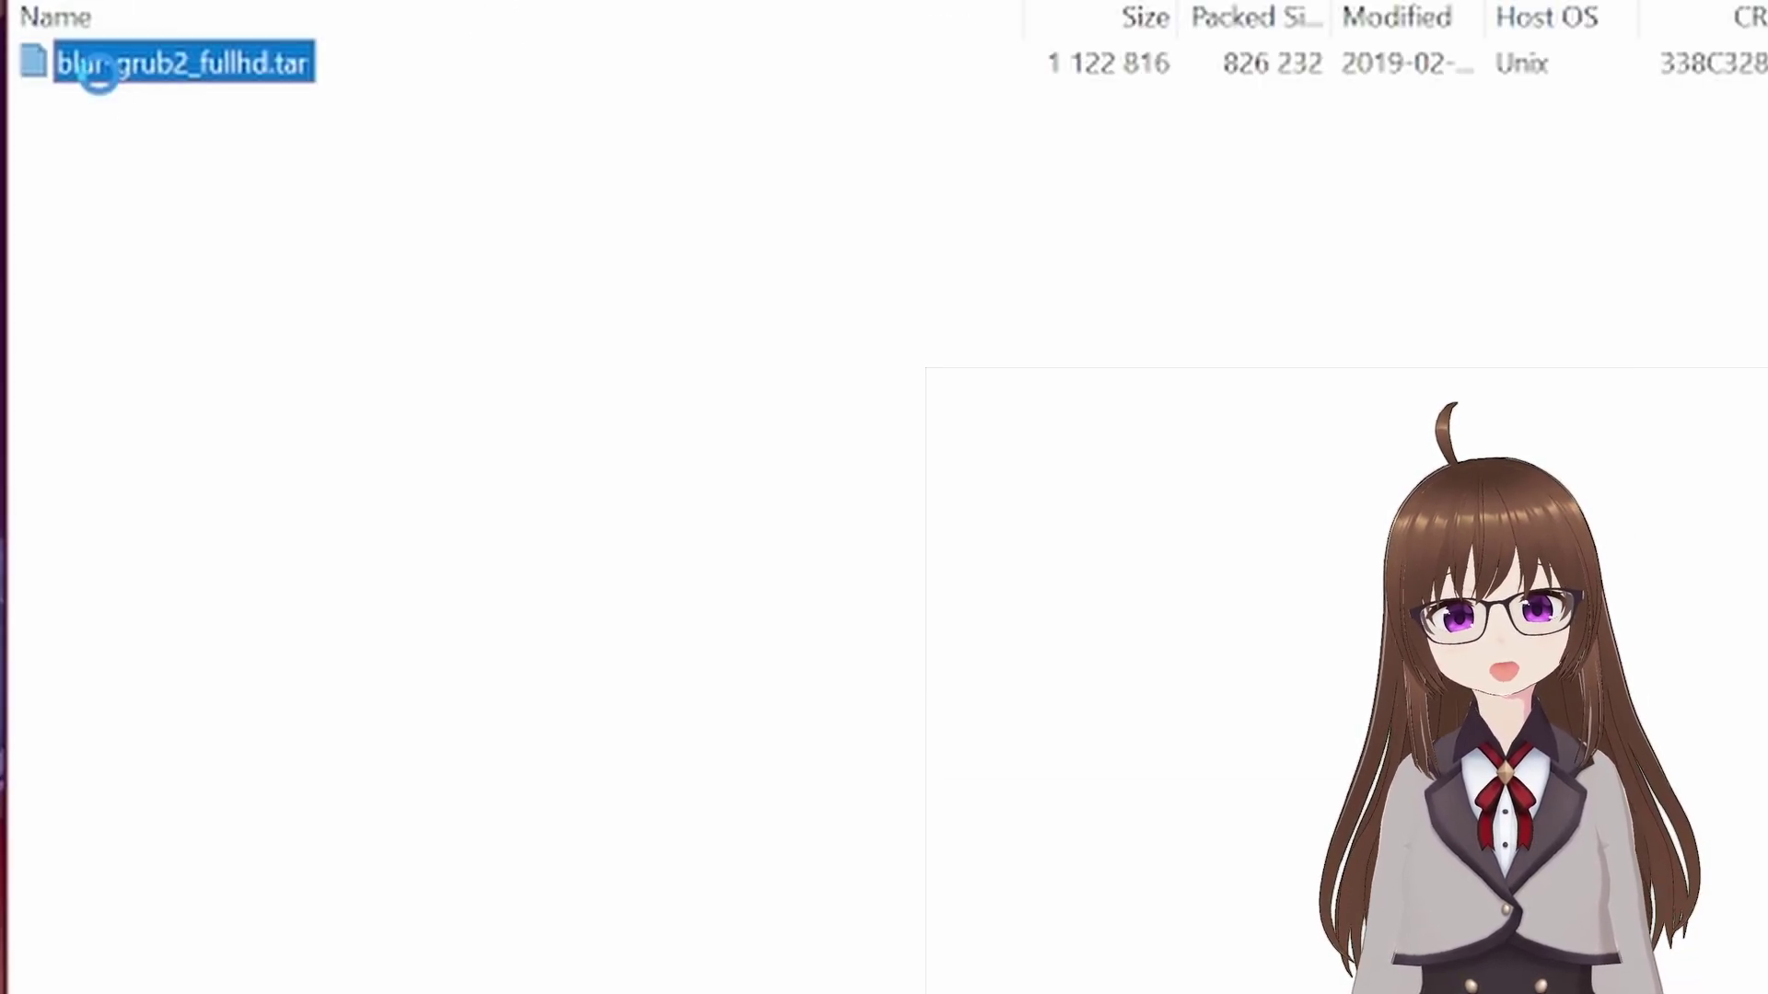
{"action": "double_click", "coordinate": [111, 82]}
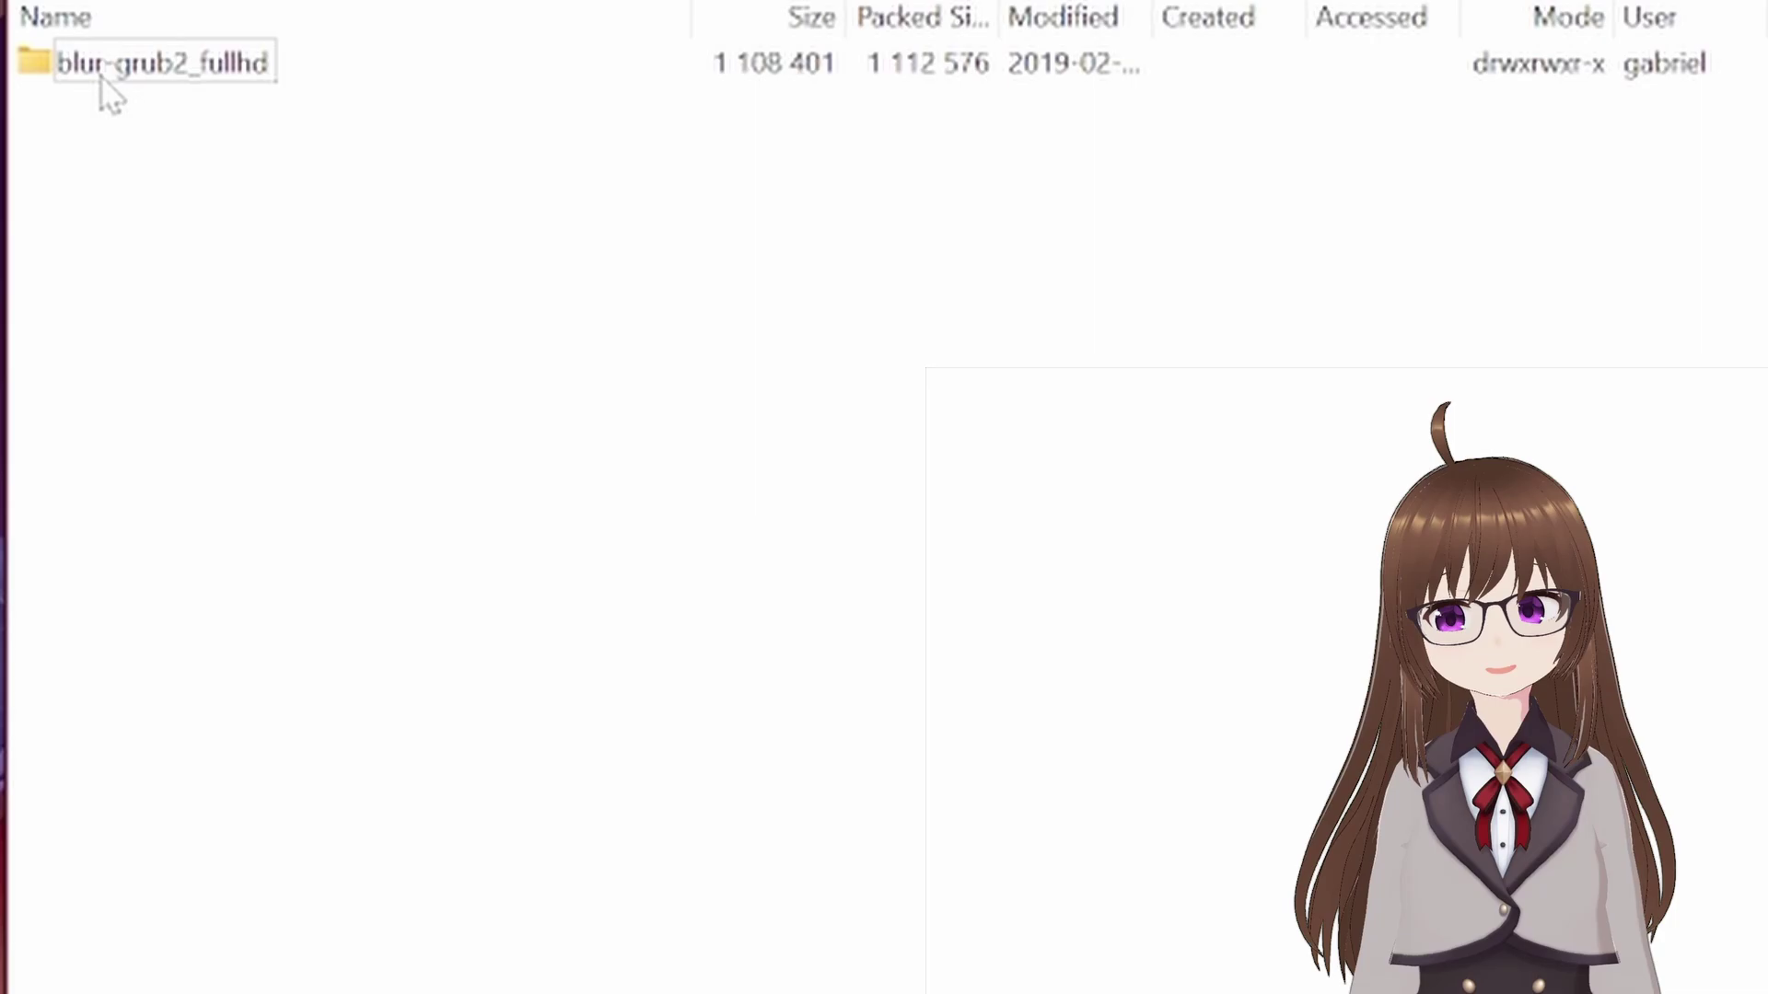
Step: Inspect the blur-grub2-fullhd folder's images and theme.txt, then return up one level
{"action": "left_click", "coordinate": [111, 83]}
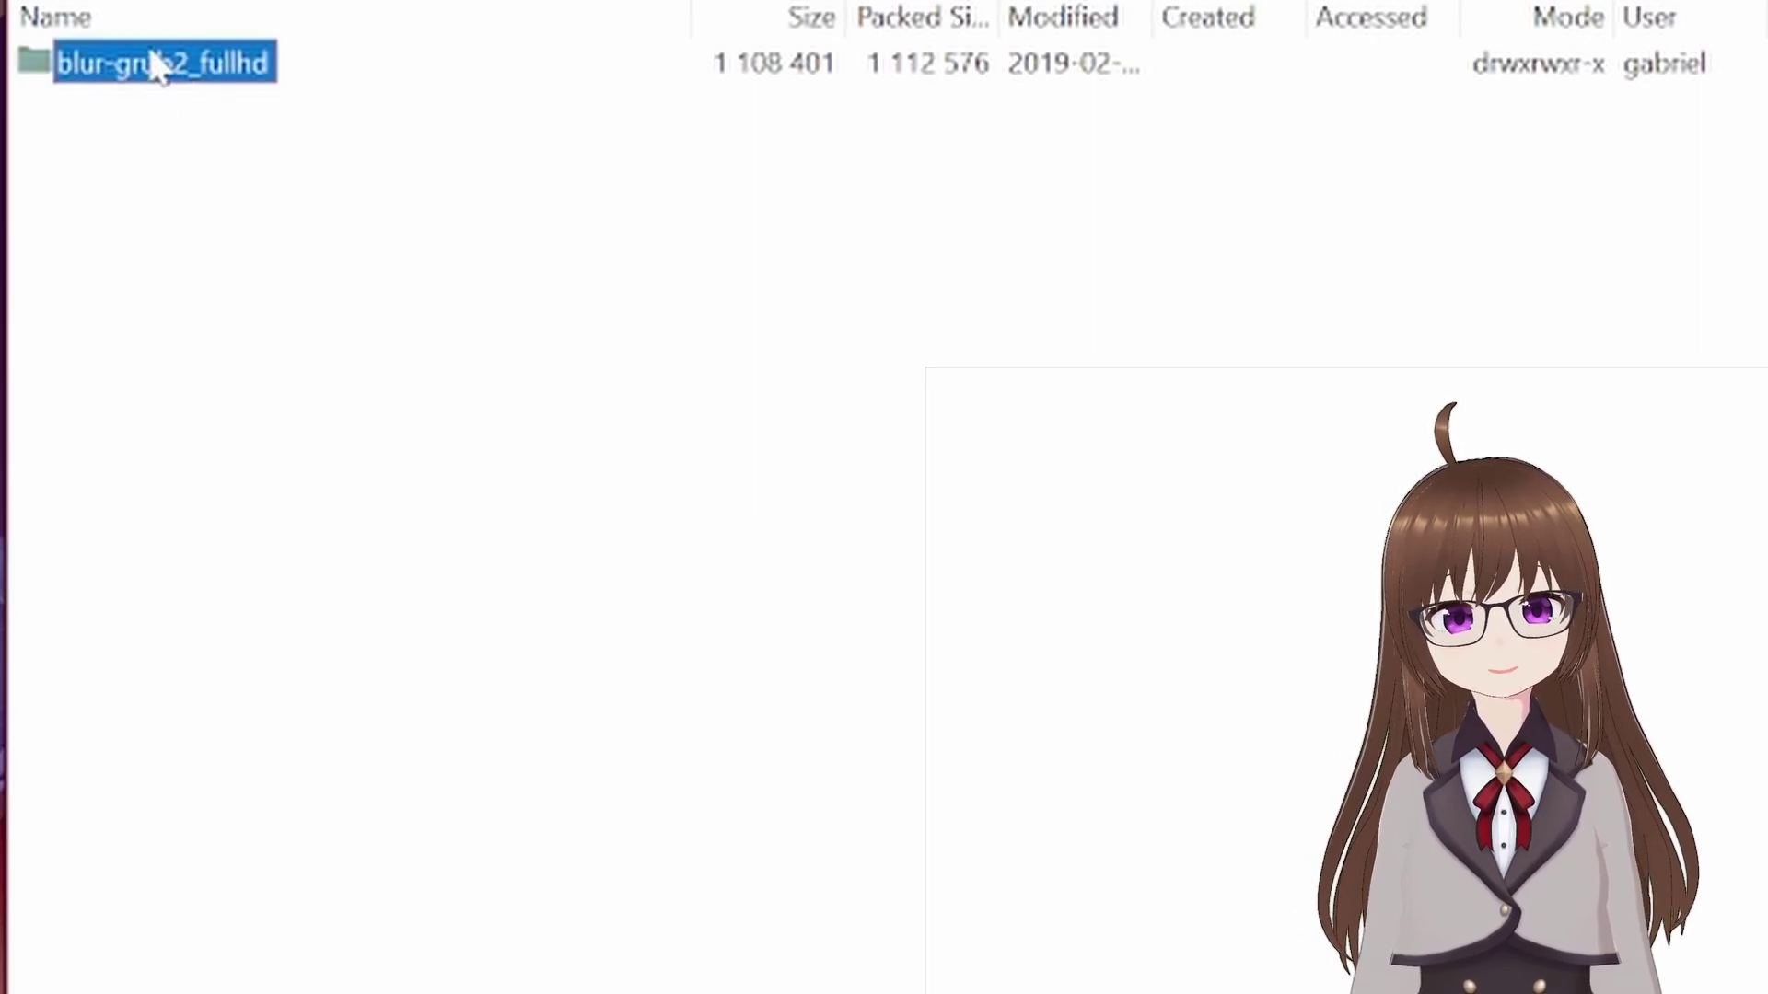
{"action": "double_click", "coordinate": [156, 86]}
{"action": "left_click", "coordinate": [88, 66]}
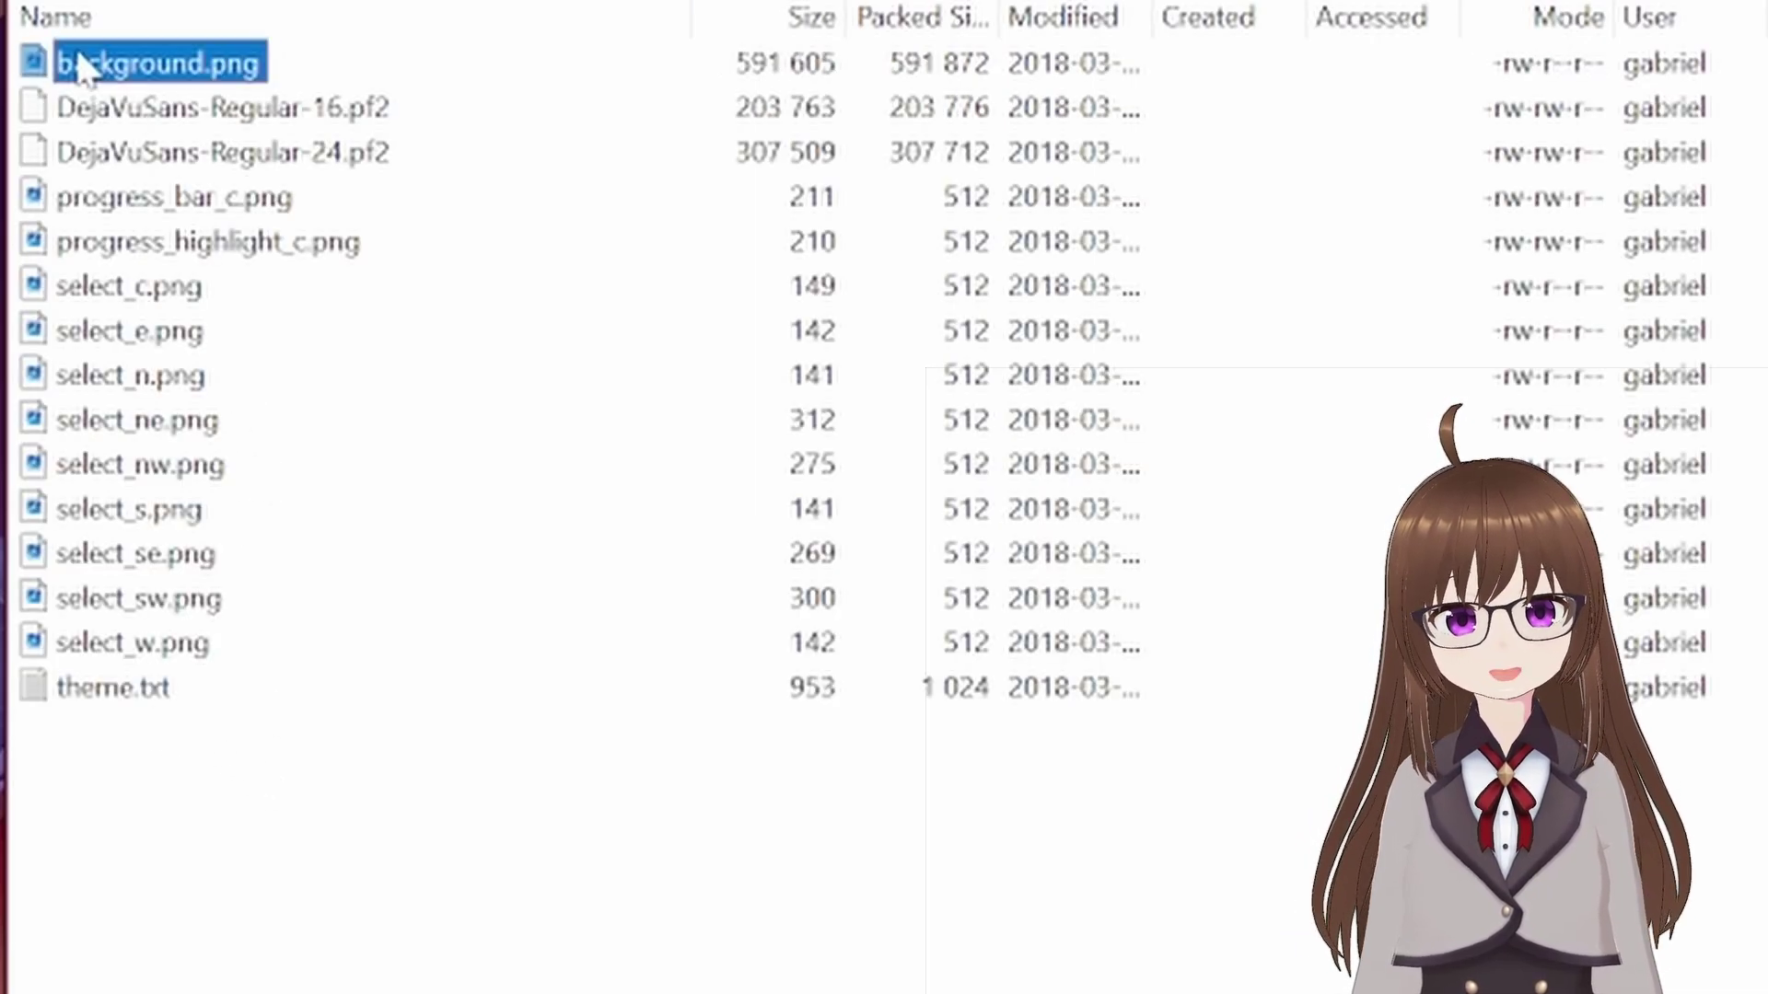
{"action": "left_click", "coordinate": [148, 688]}
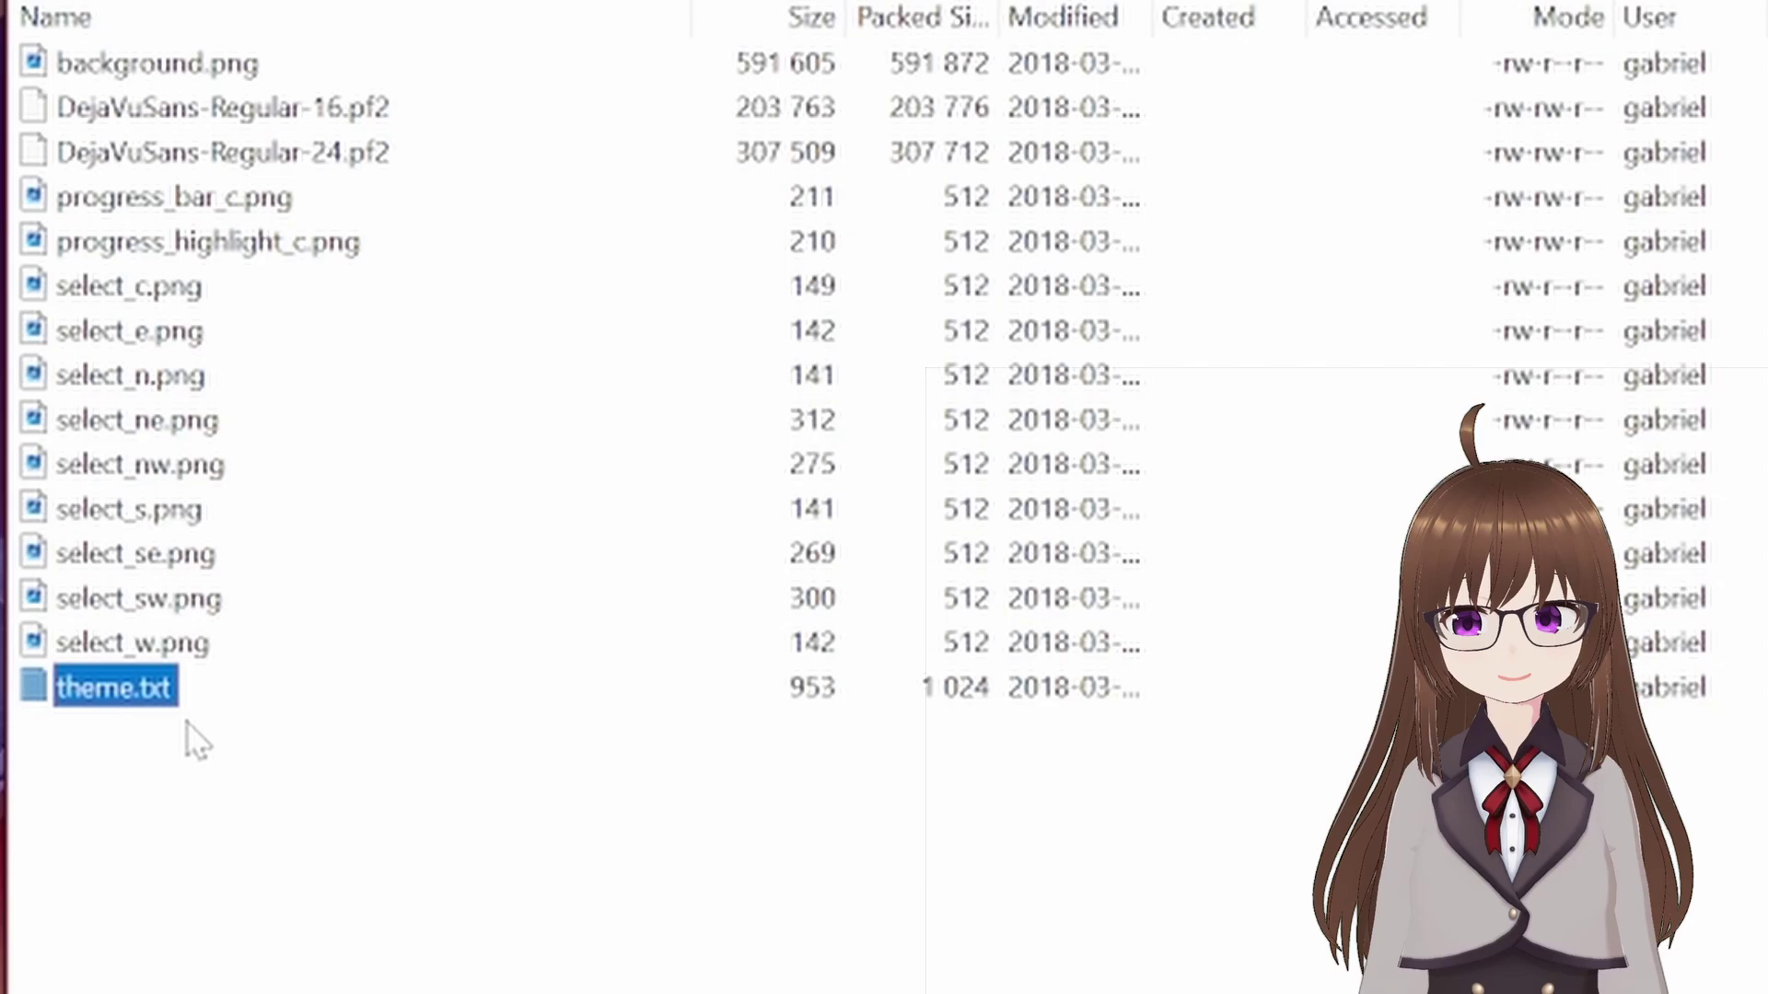
{"action": "key", "text": "BackSpace"}
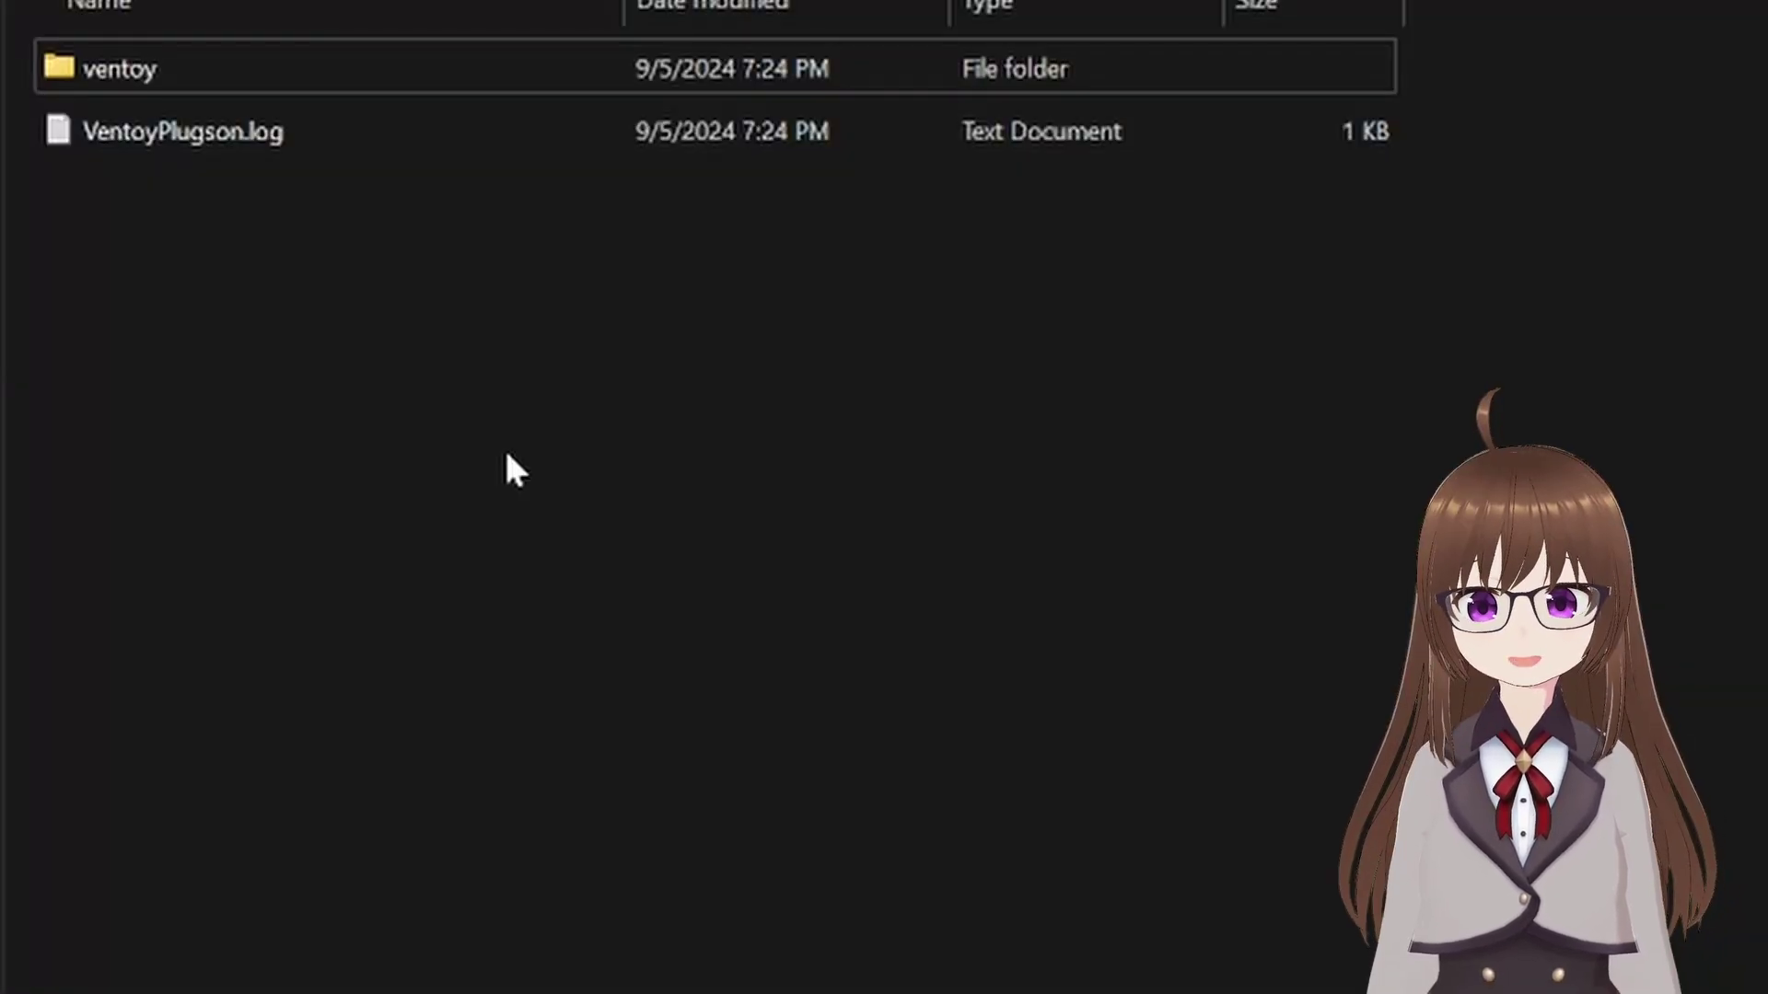
Step: Create a Themes folder inside ventoy and copy blur-grub2-fullhd into it from 7-Zip
{"action": "right_click", "coordinate": [504, 446]}
{"action": "mouse_move", "coordinate": [822, 712]}
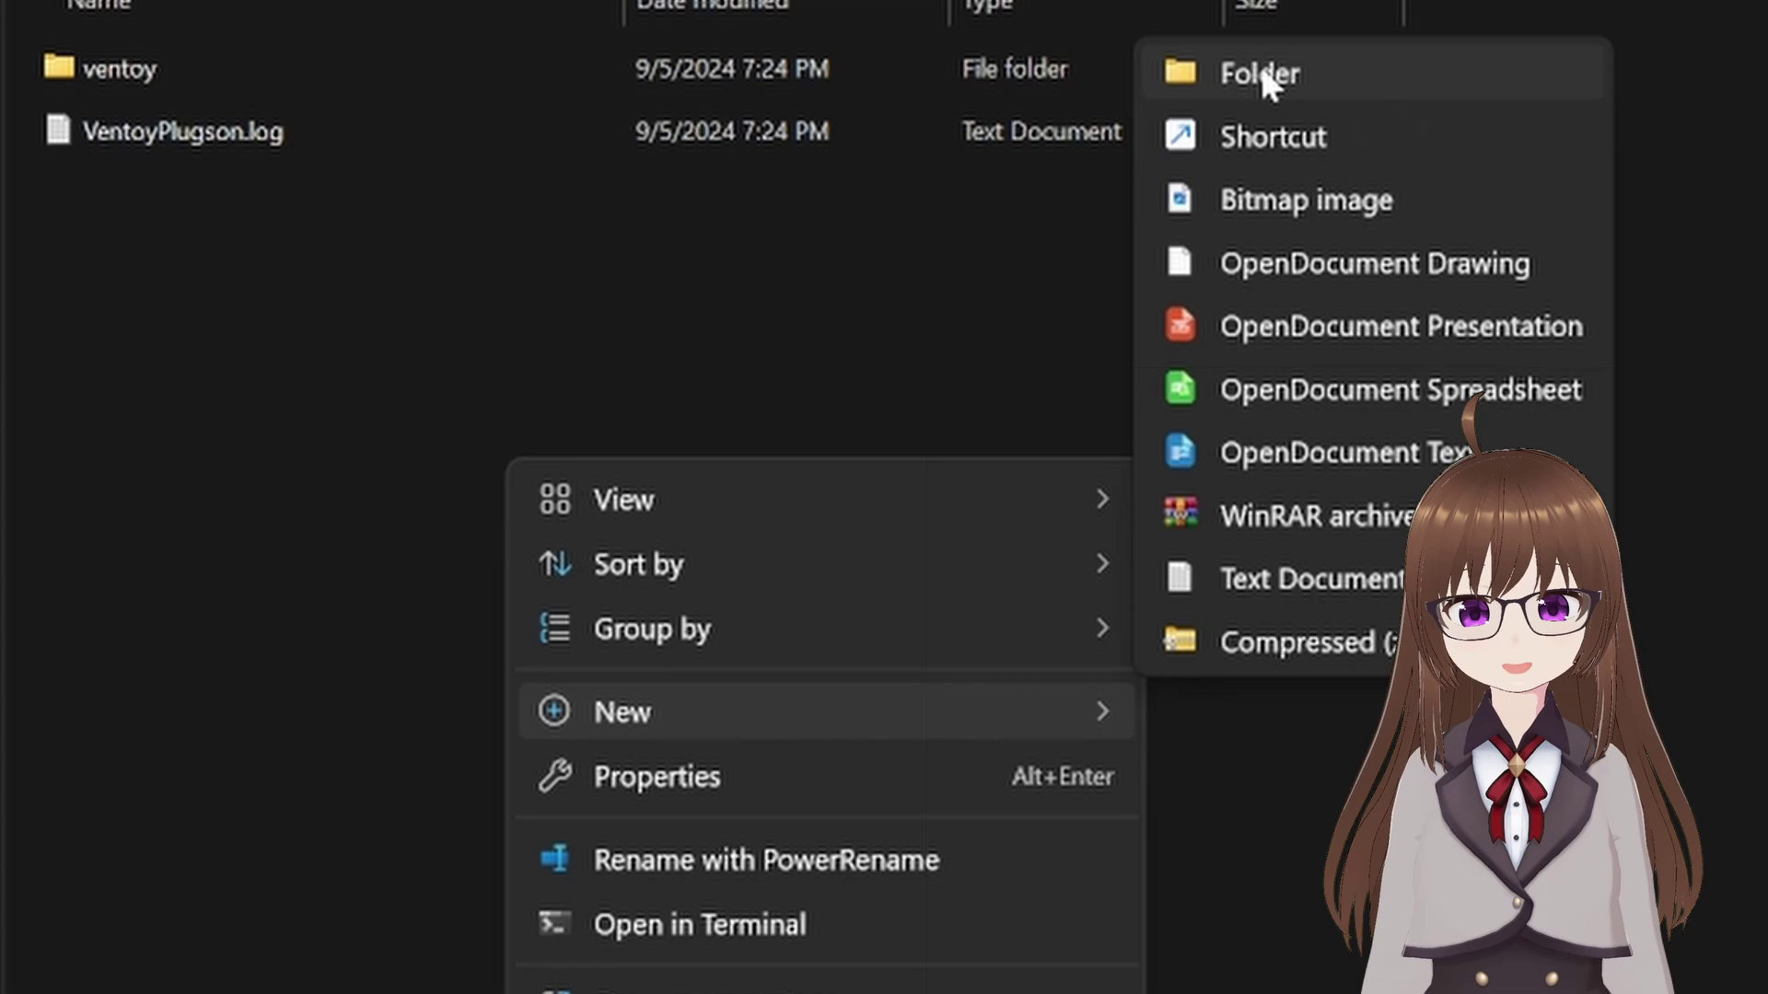
{"action": "left_click", "coordinate": [1258, 69]}
{"action": "type", "text": "Themes"}
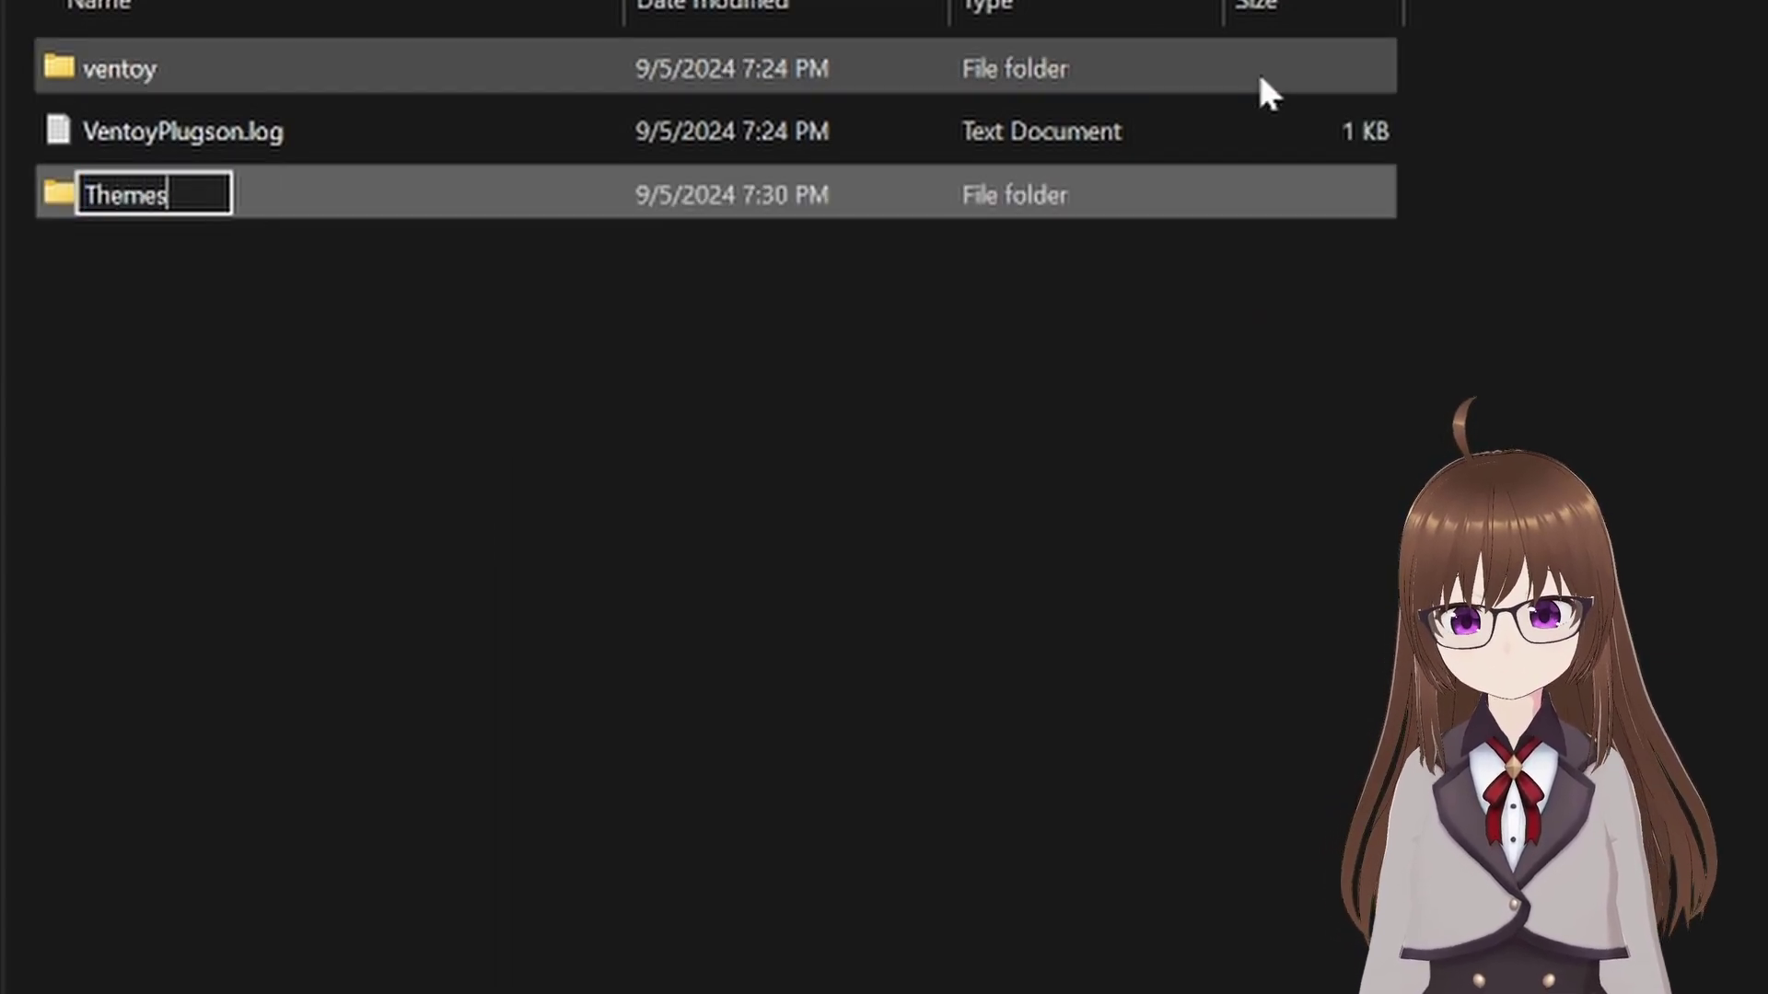
{"action": "key", "text": "Return"}
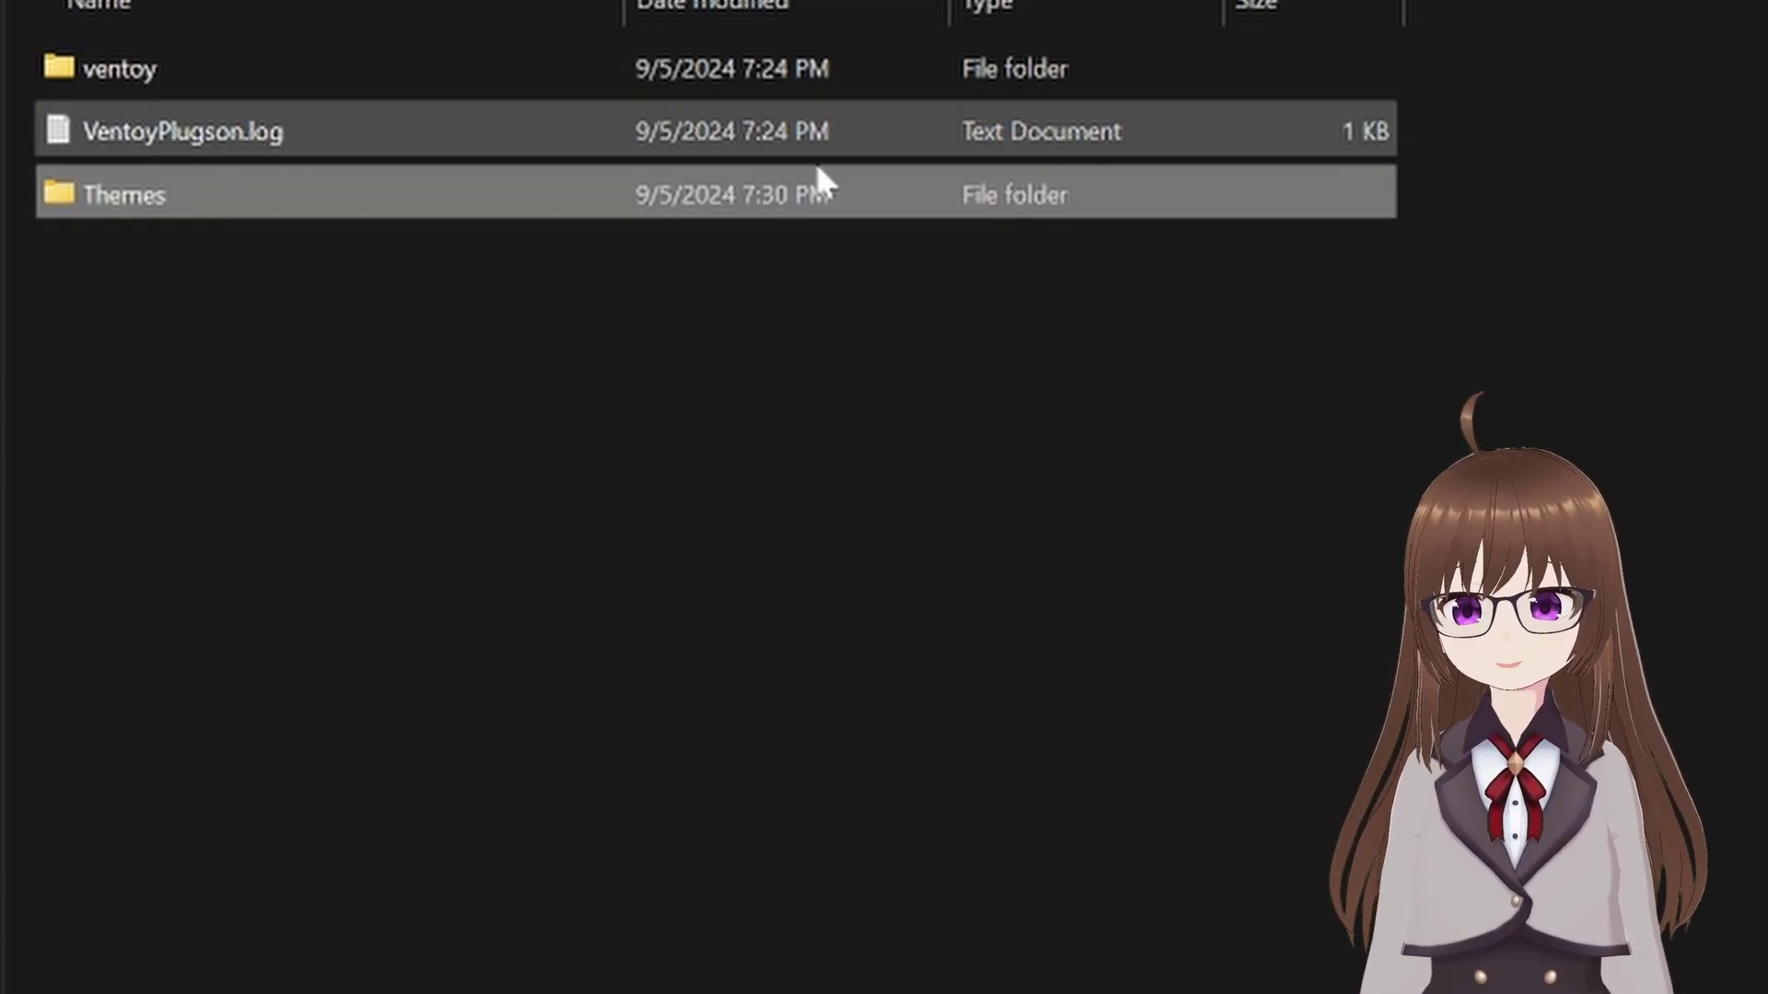
{"action": "double_click", "coordinate": [256, 194]}
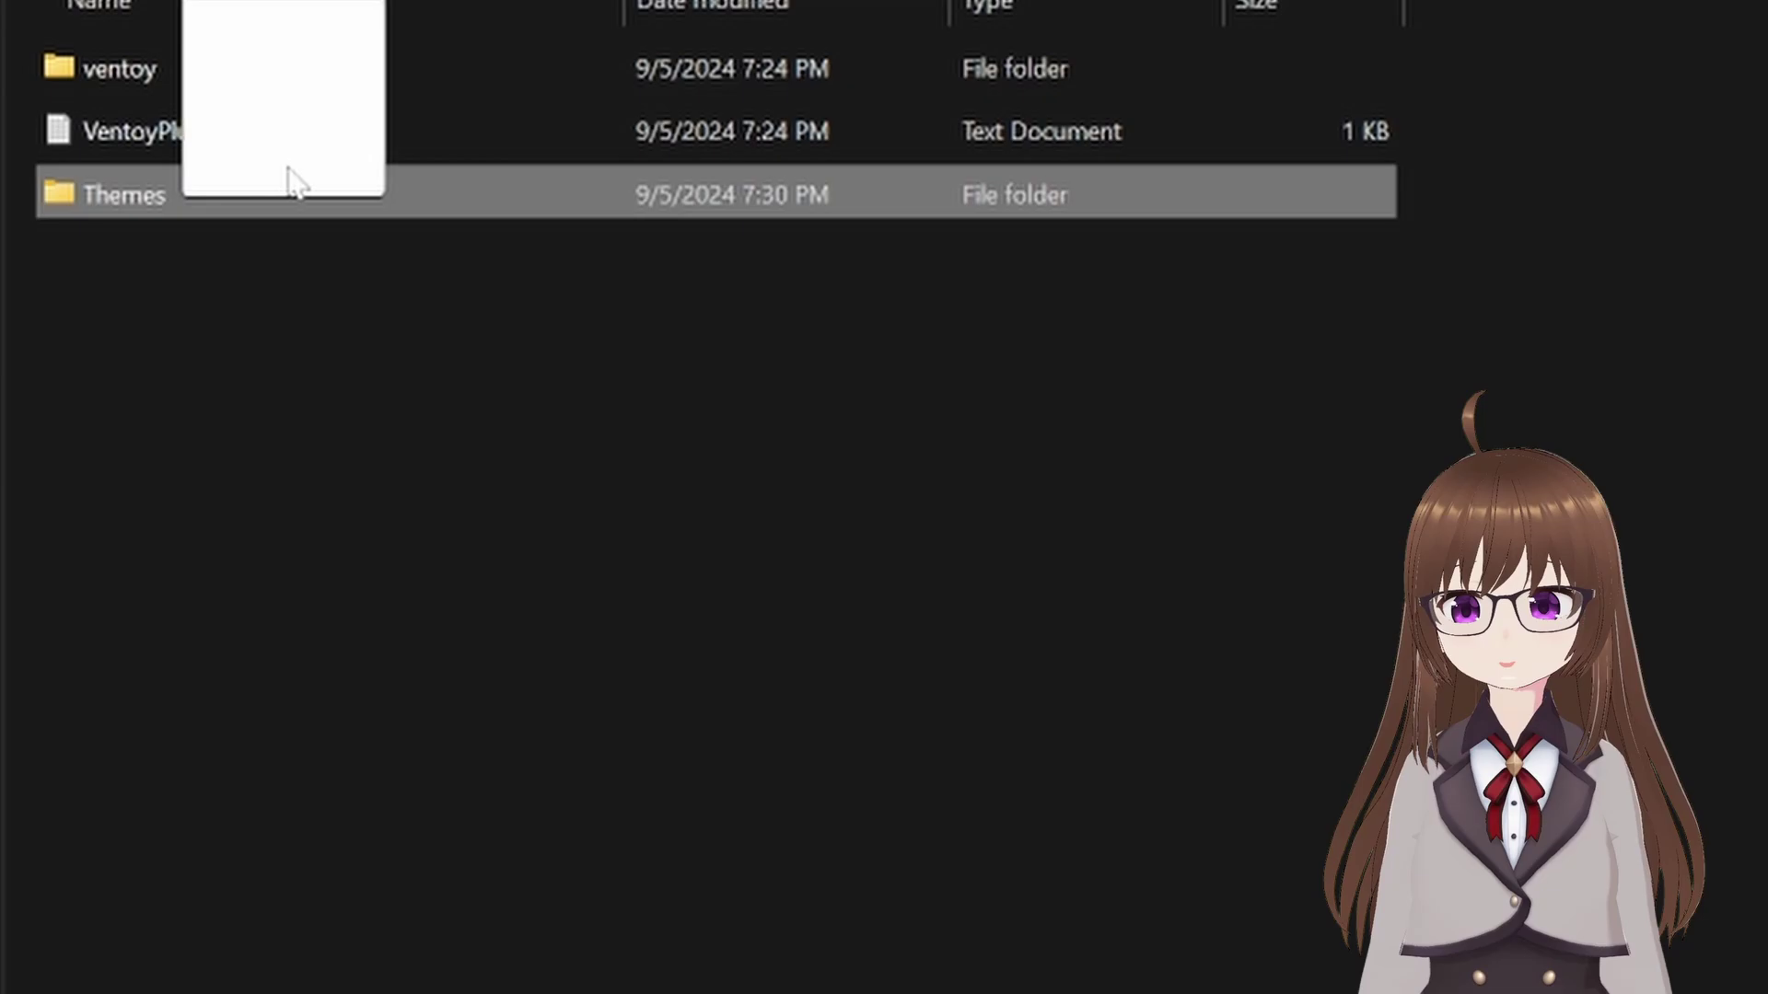
{"action": "left_click_drag", "start_coordinate": [295, 183], "coordinate": [281, 70]}
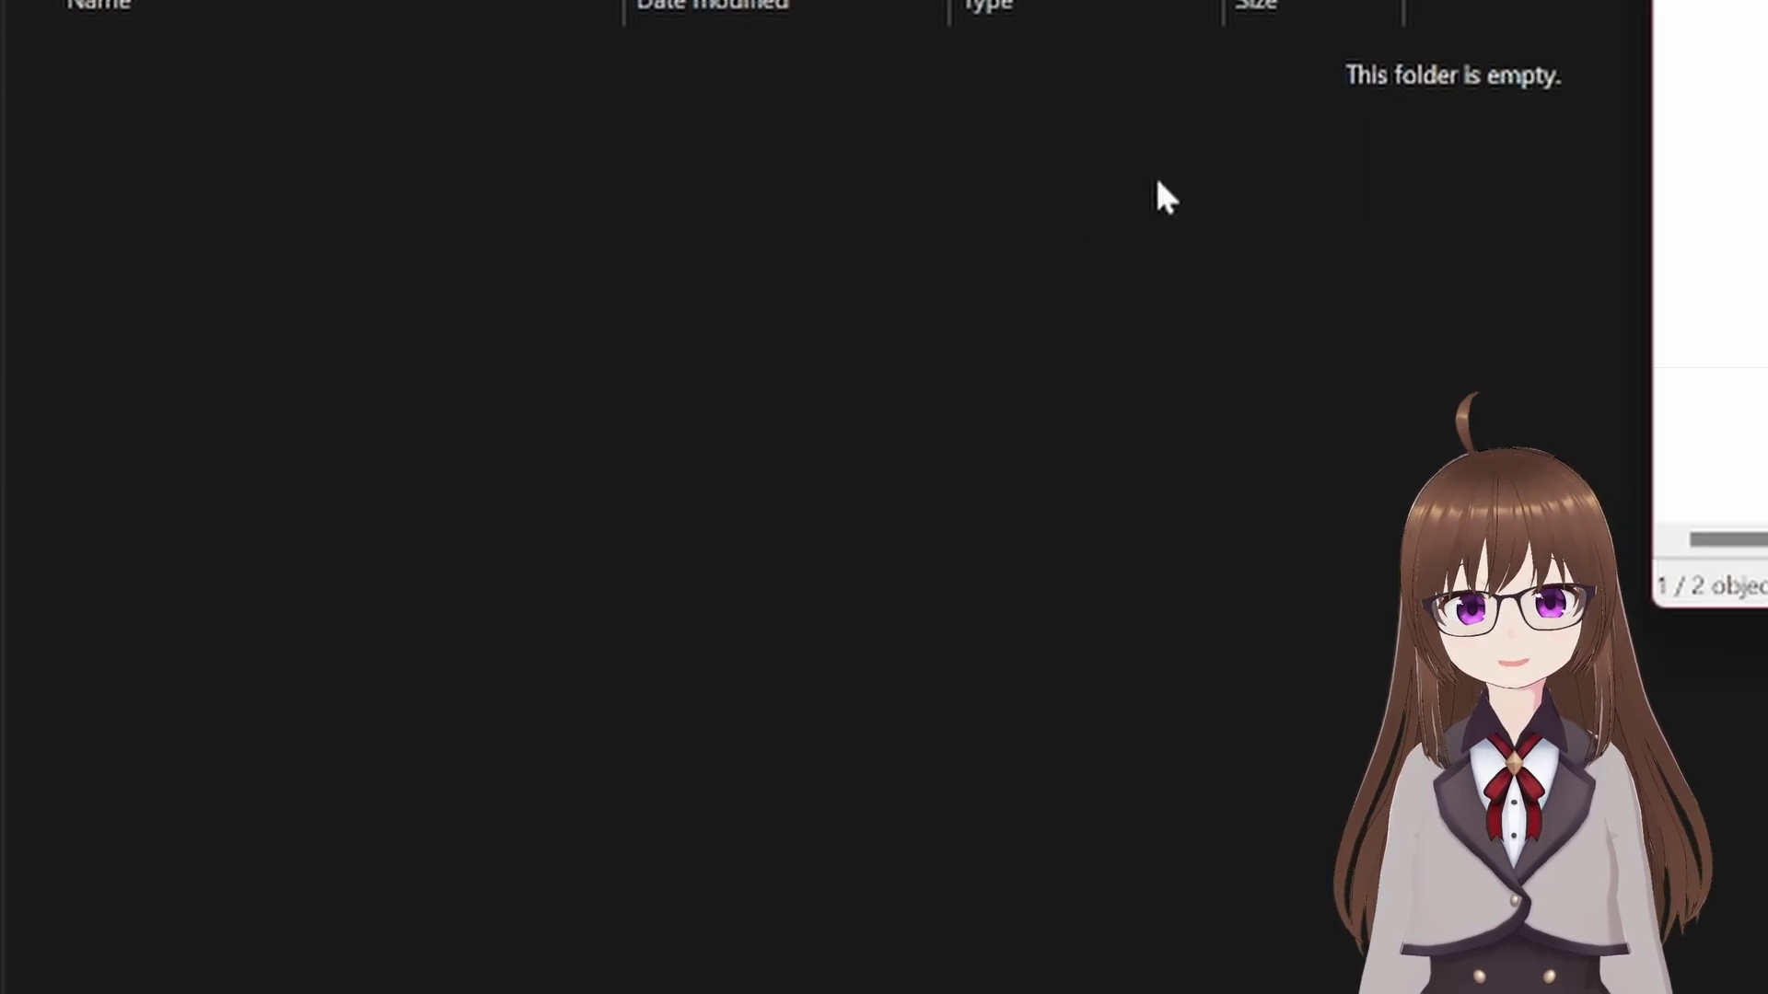
{"action": "left_click_drag", "start_coordinate": [1154, 175], "coordinate": [695, 372]}
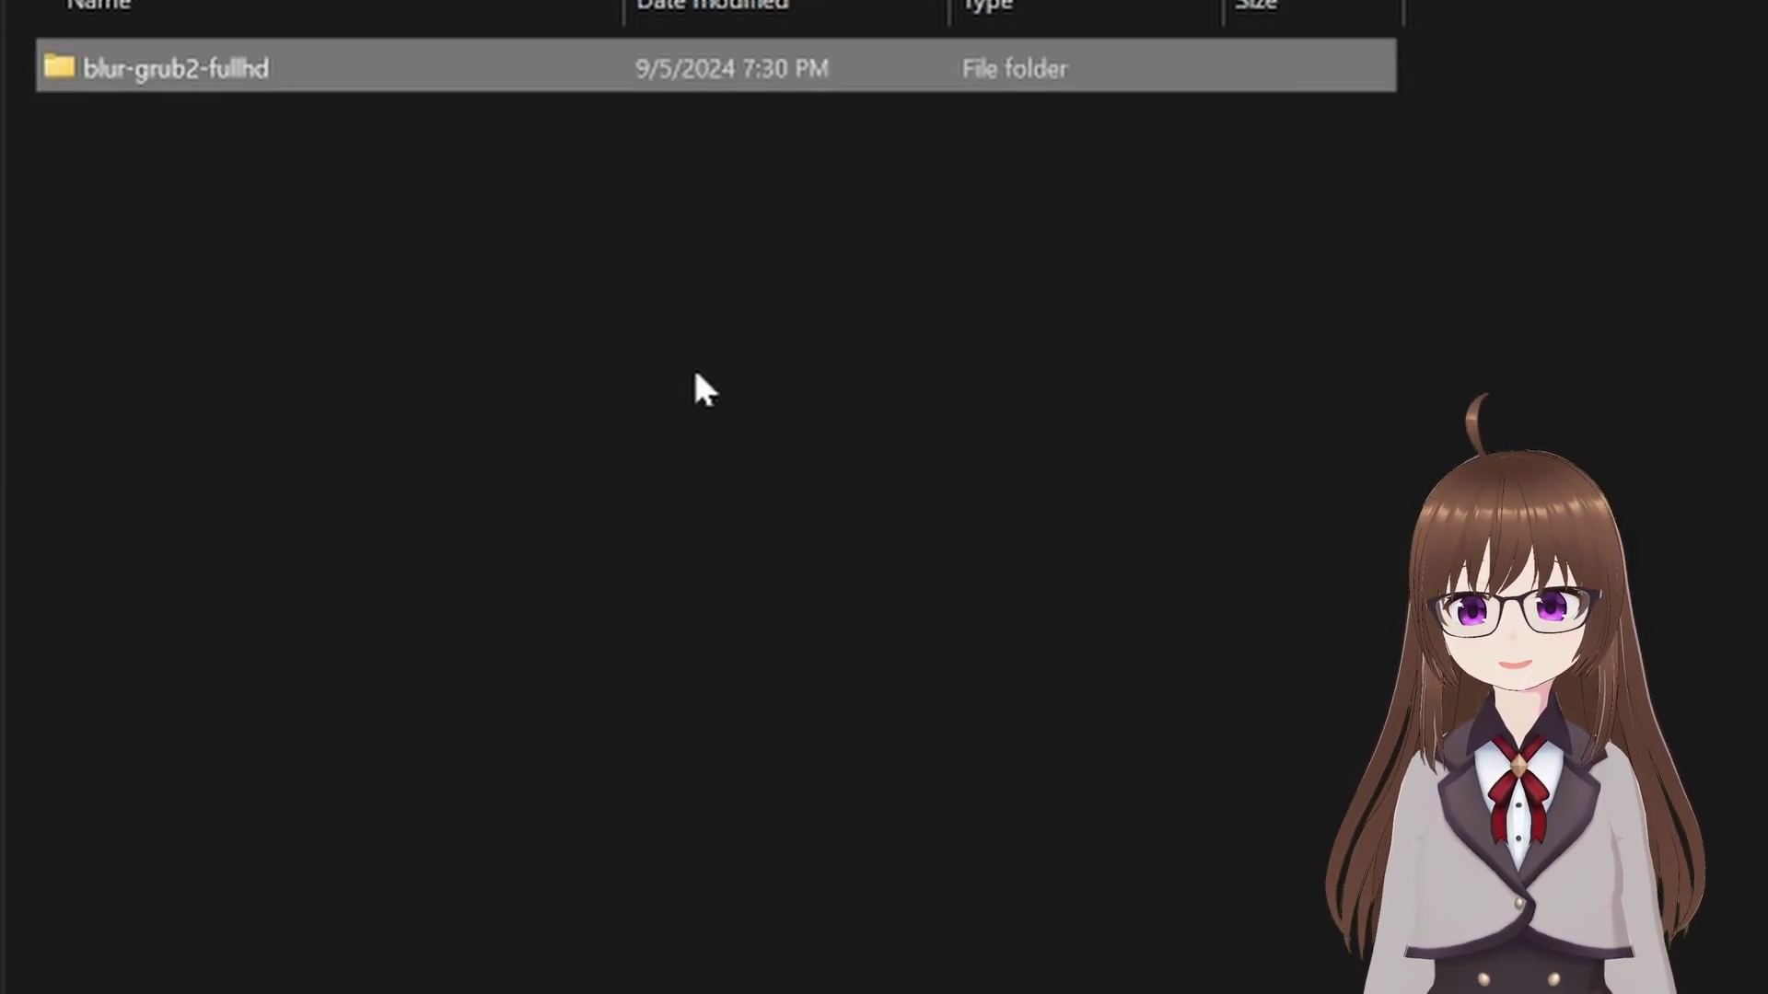
{"action": "double_click", "coordinate": [214, 70]}
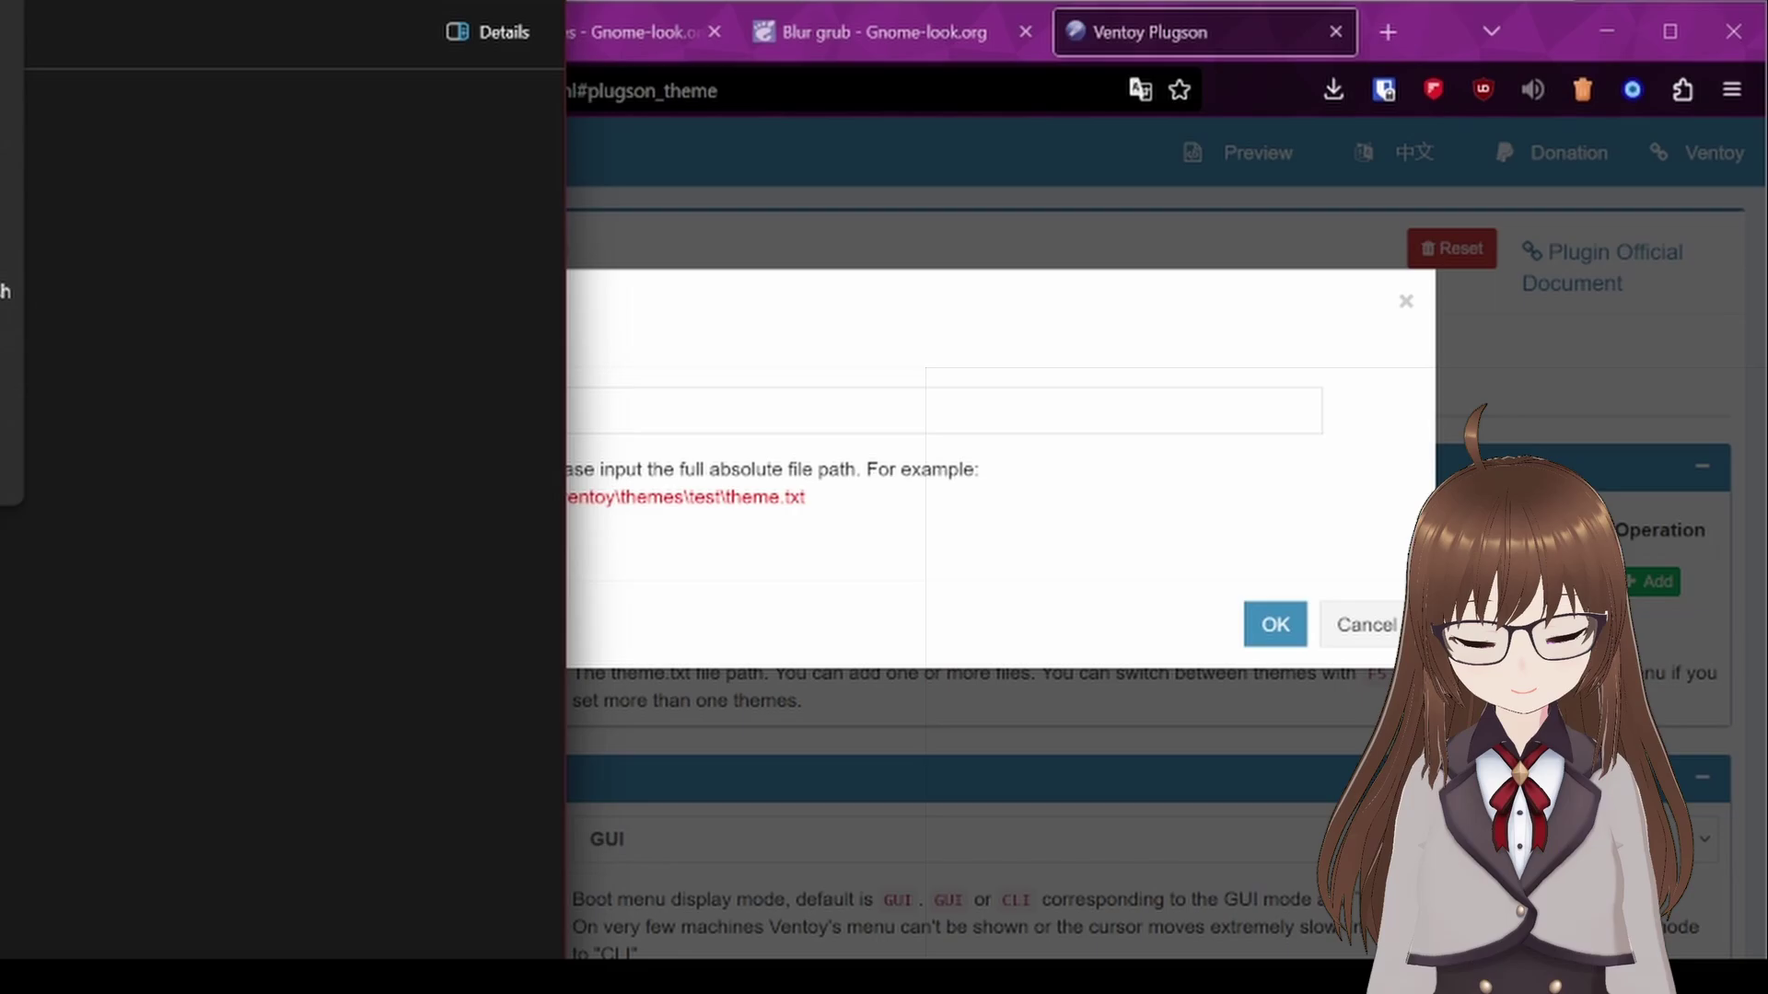
Step: Add /ventoy/Themes/blur-grub2-fullhd/theme.txt as a theme file with gfxmode 1920x1080
{"action": "type", "text": "F:\\ventoy\\Themes\\blur-grub2-fullhd"}
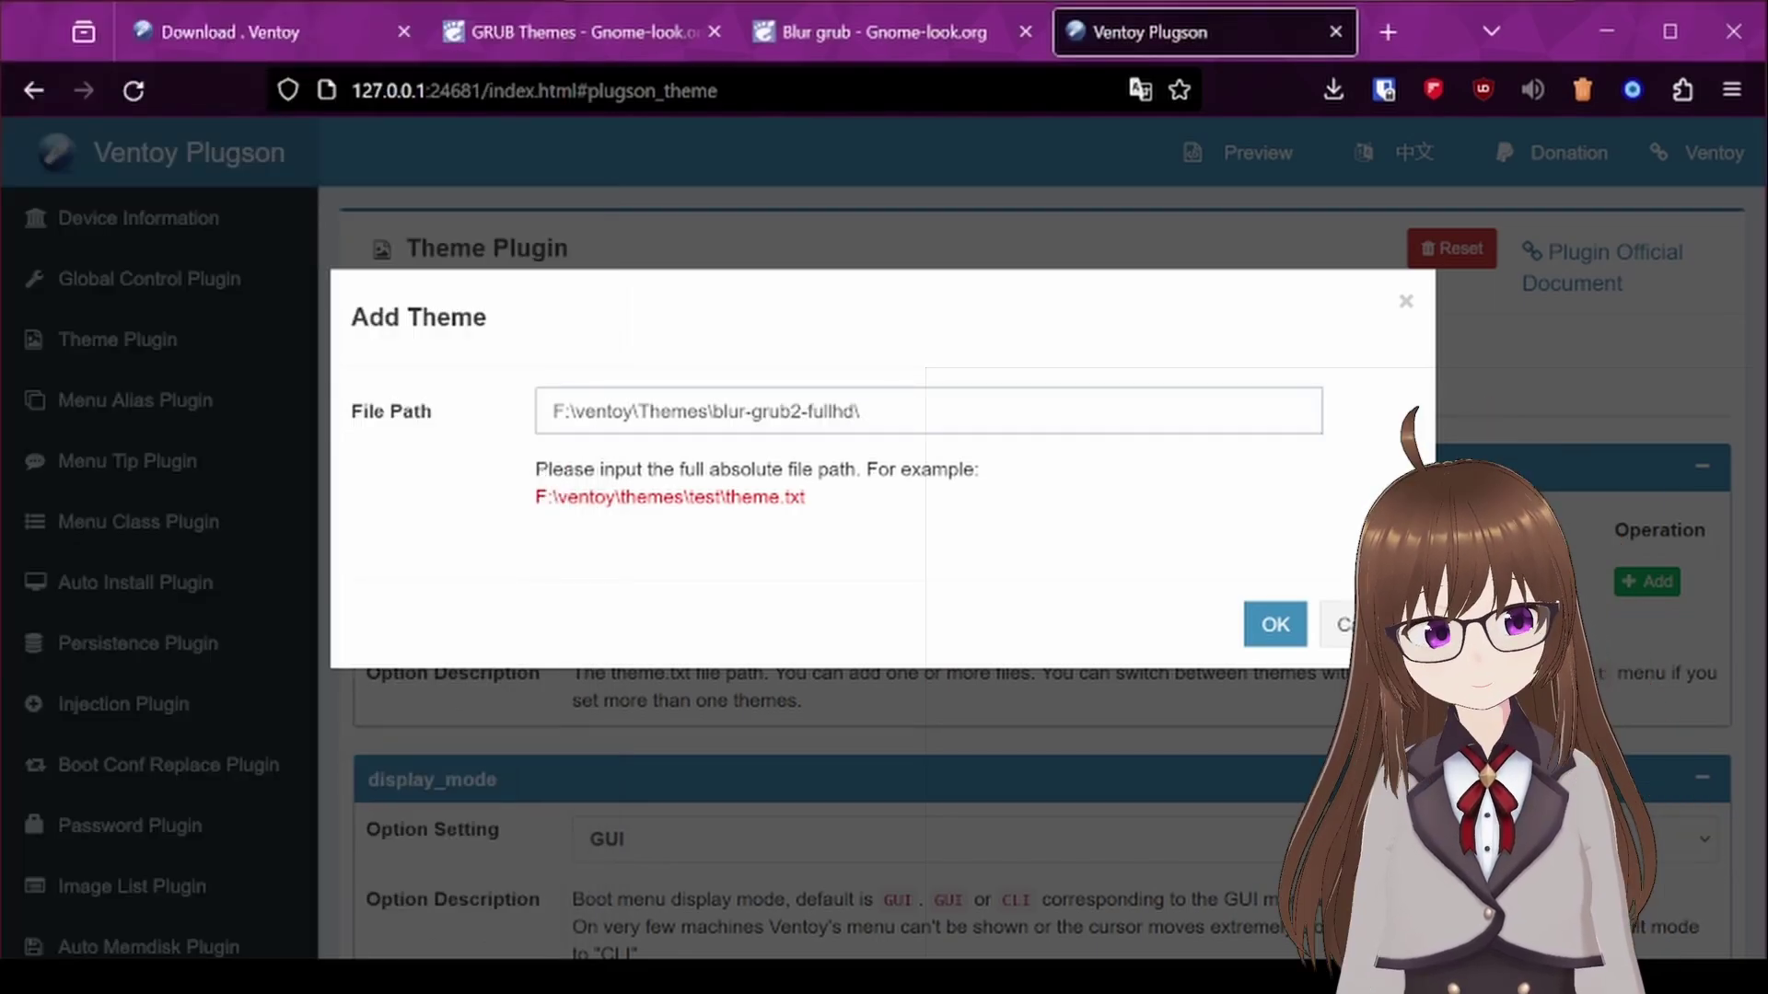
{"action": "type", "text": "theme."}
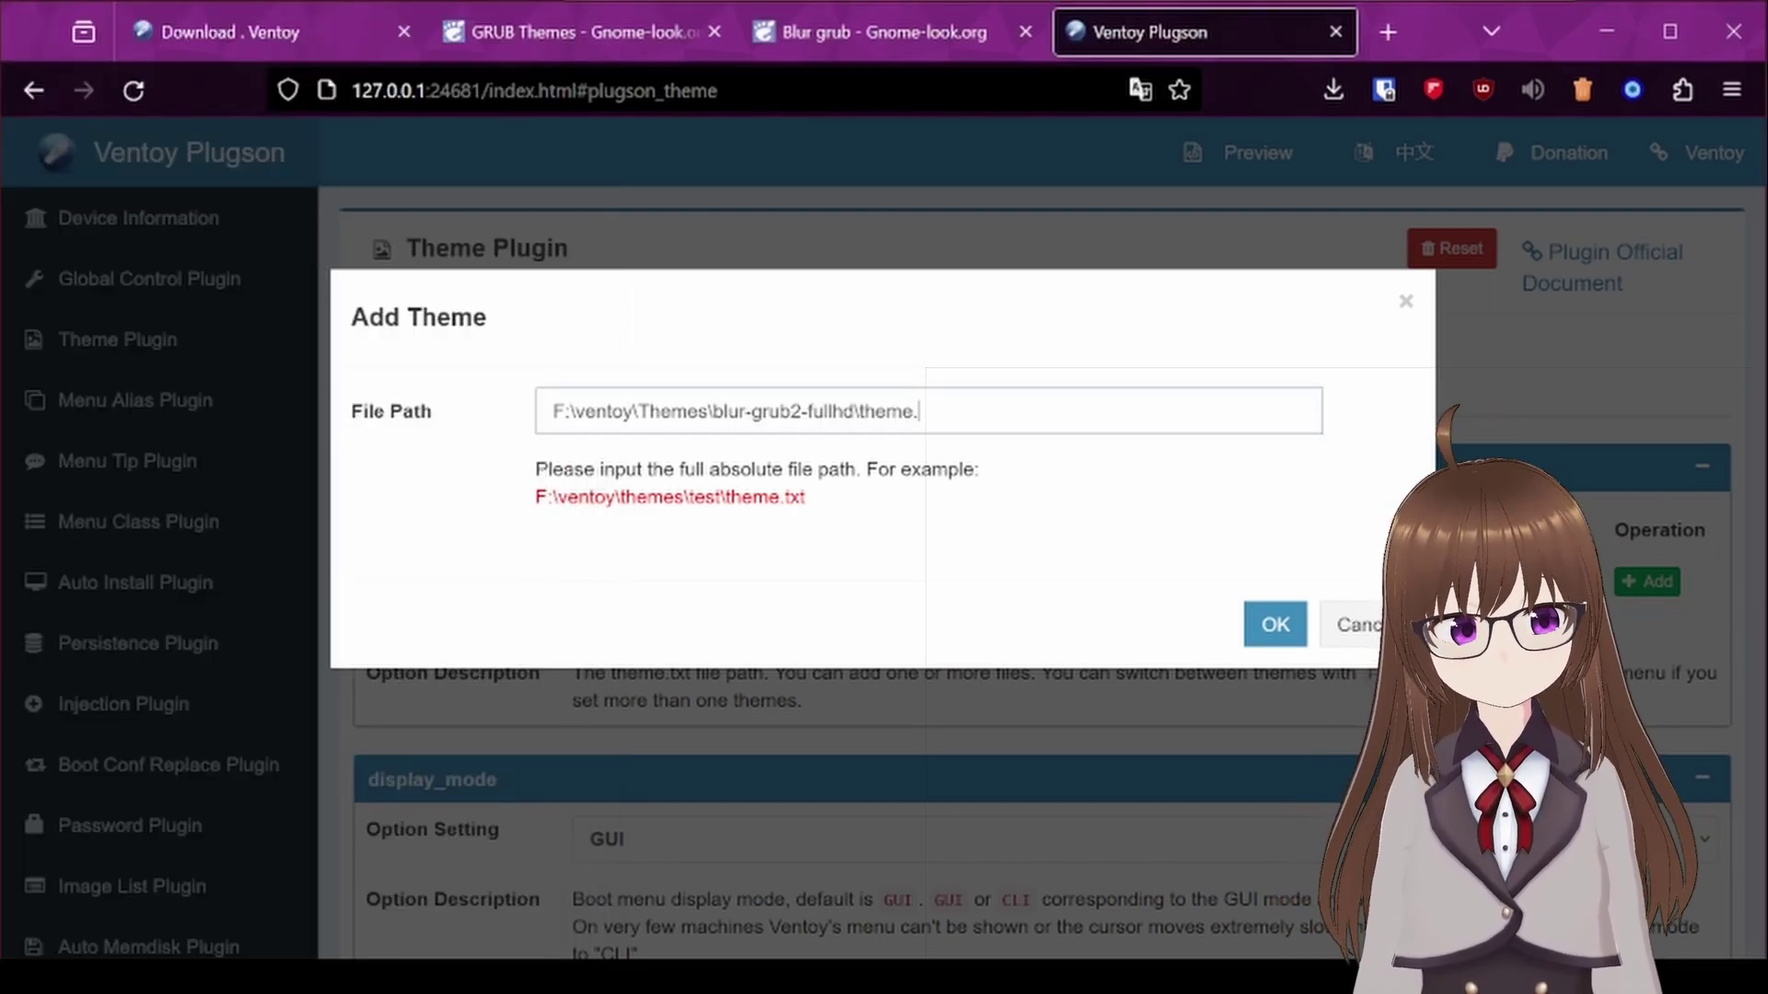
{"action": "type", "text": "txt"}
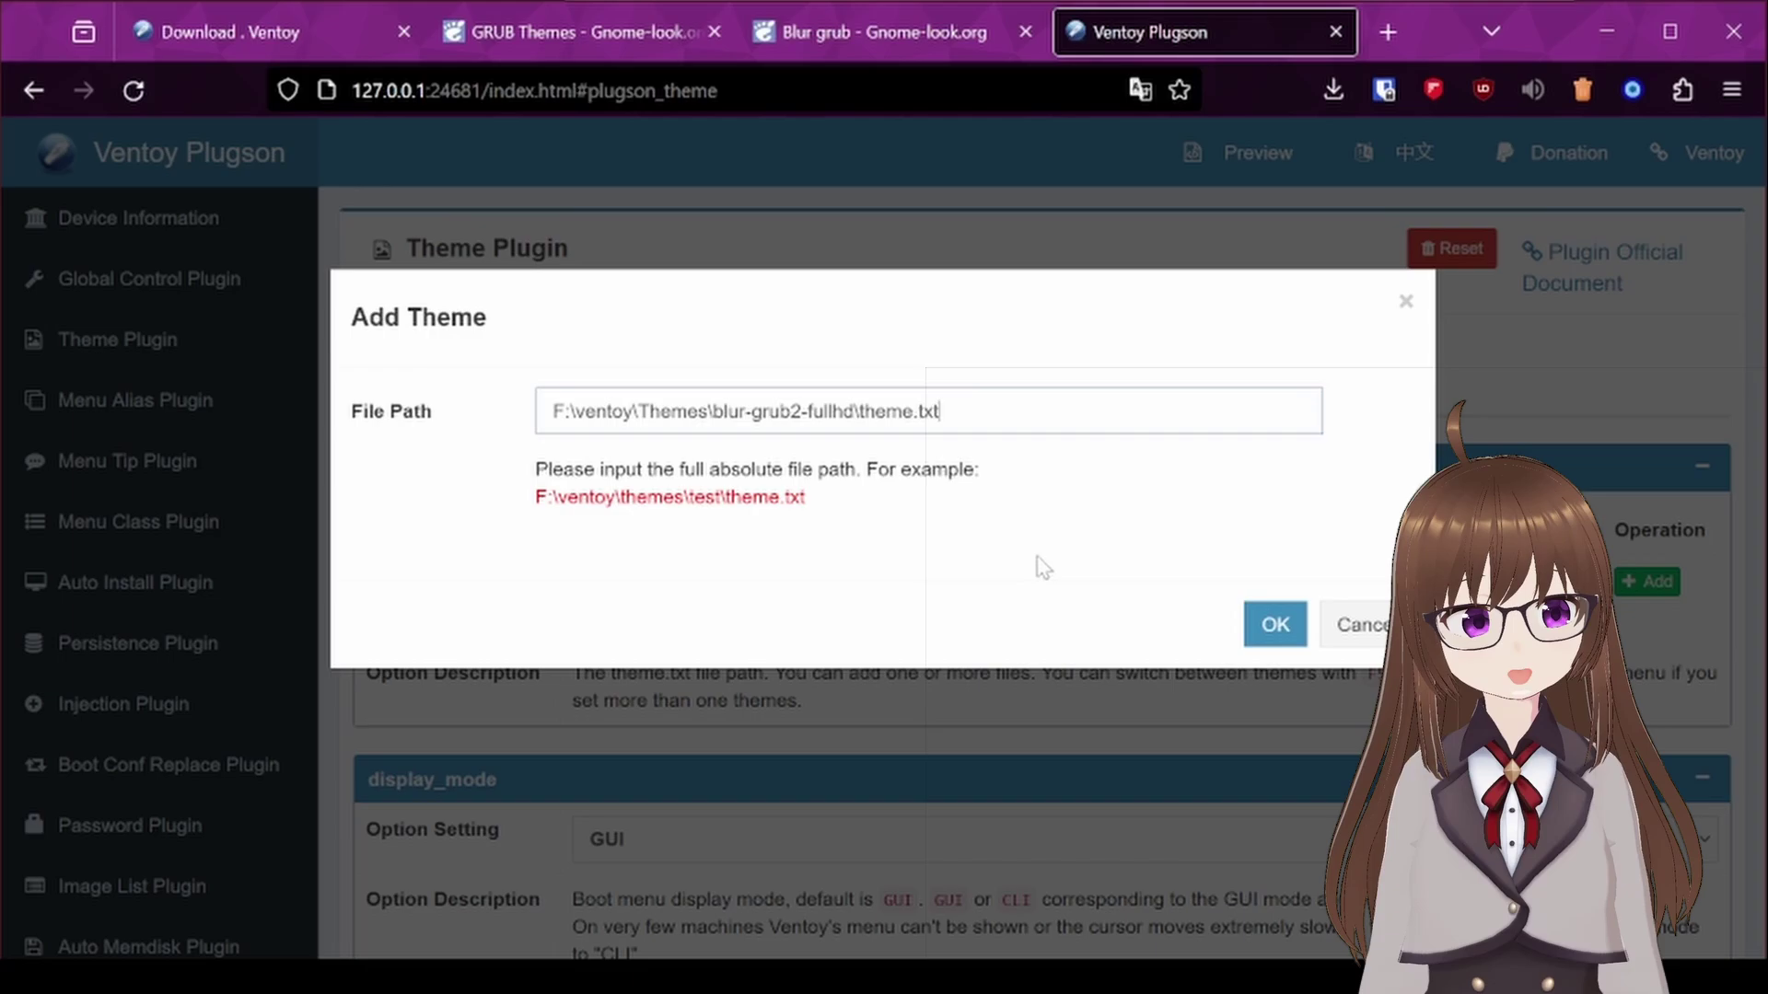
{"action": "left_click", "coordinate": [1274, 624]}
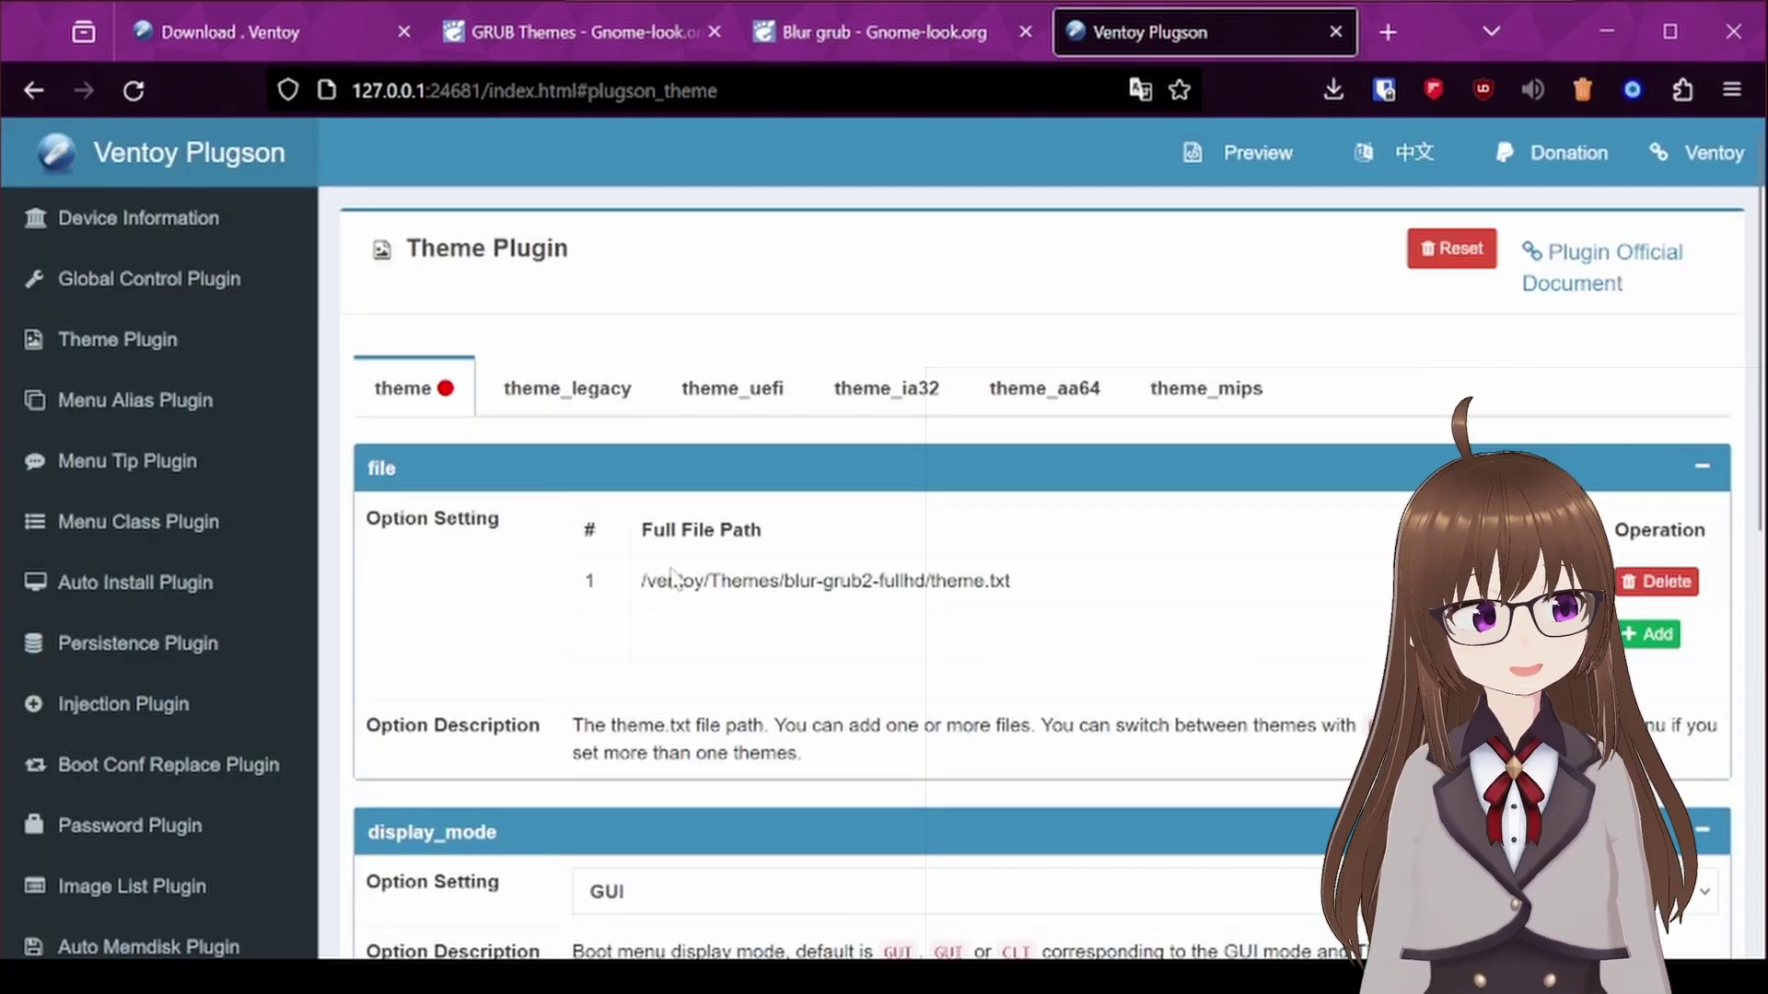
{"action": "scroll", "coordinate": [985, 567], "scroll_direction": "down", "scroll_amount": 8}
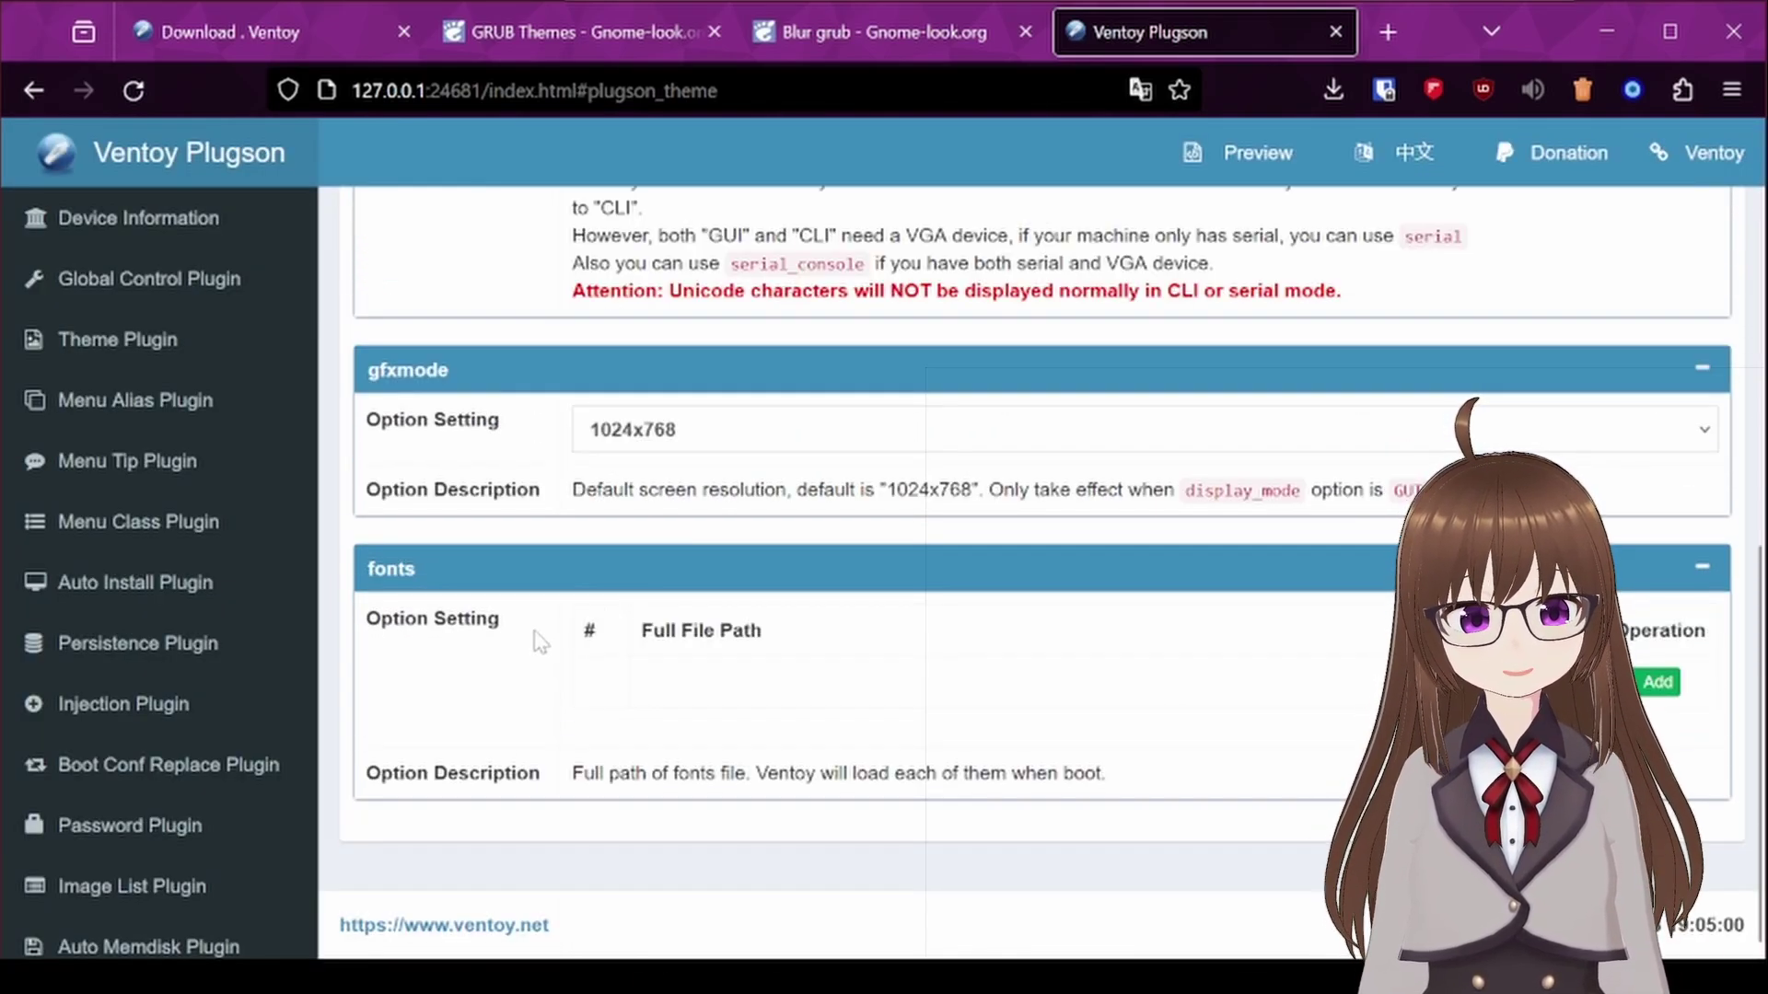
{"action": "scroll", "coordinate": [702, 552], "scroll_direction": "up", "scroll_amount": 2}
{"action": "left_click", "coordinate": [701, 715]}
{"action": "left_click", "coordinate": [634, 424]}
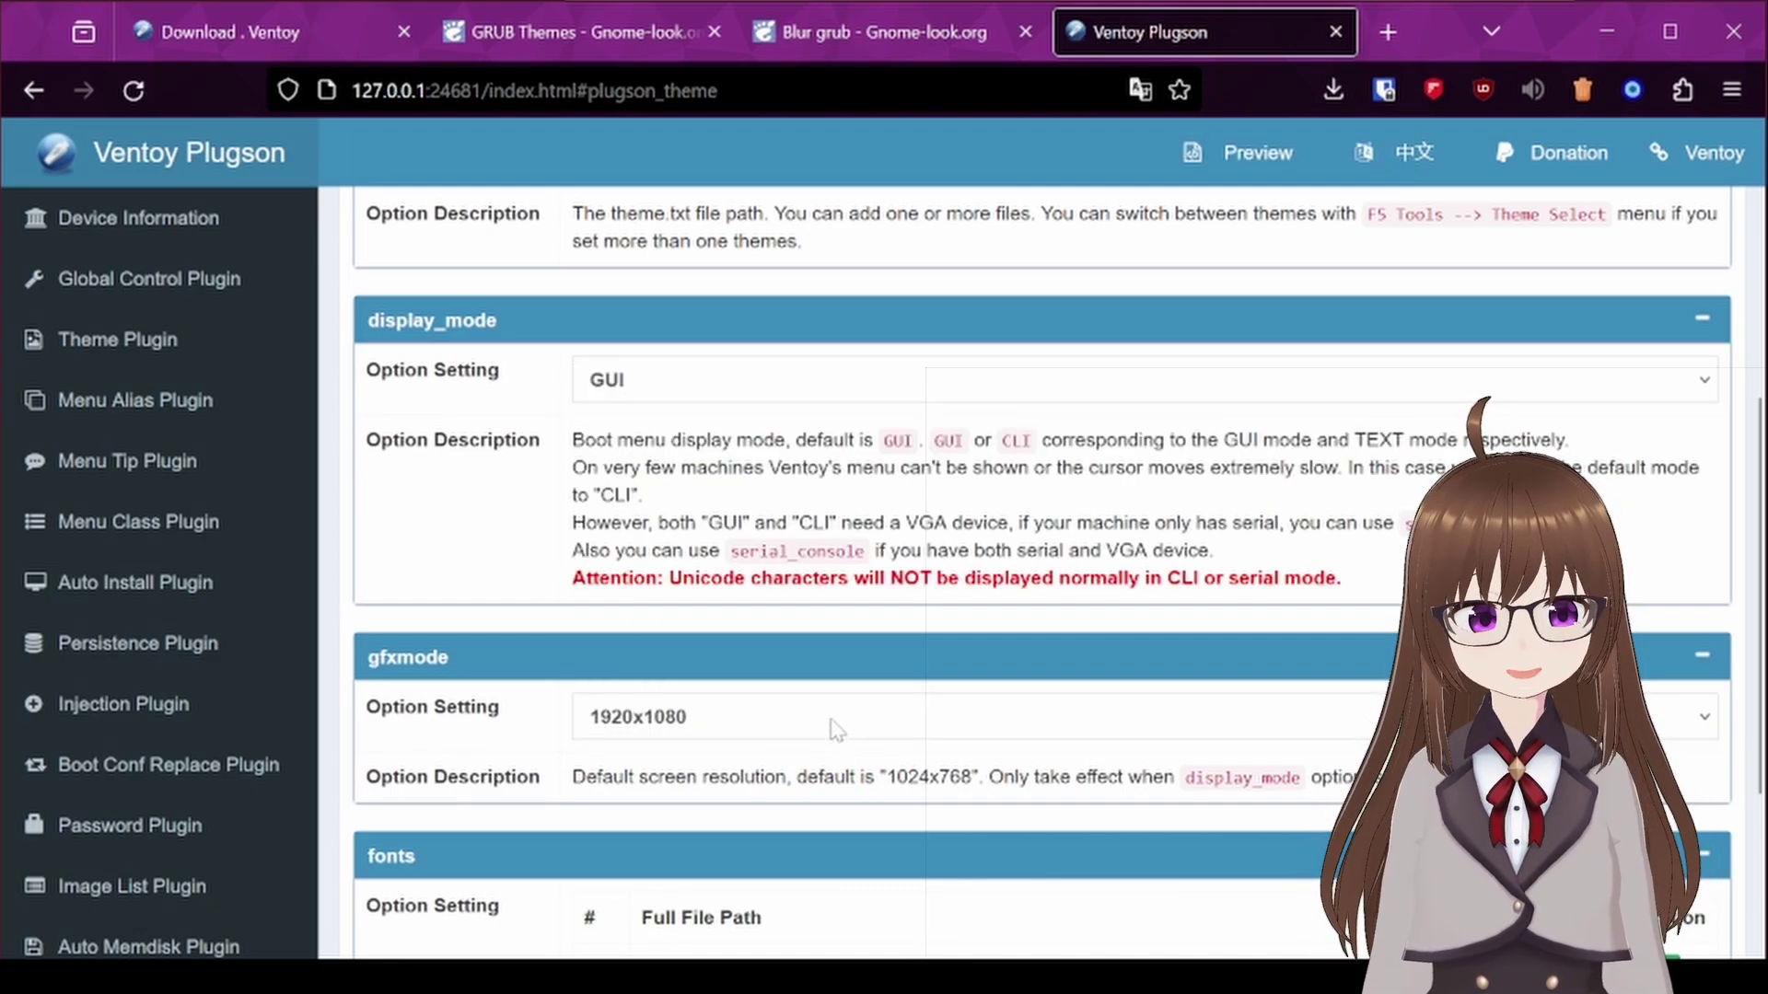
{"action": "scroll", "coordinate": [834, 729], "scroll_direction": "up", "scroll_amount": 2}
{"action": "scroll", "coordinate": [622, 650], "scroll_direction": "up", "scroll_amount": 2}
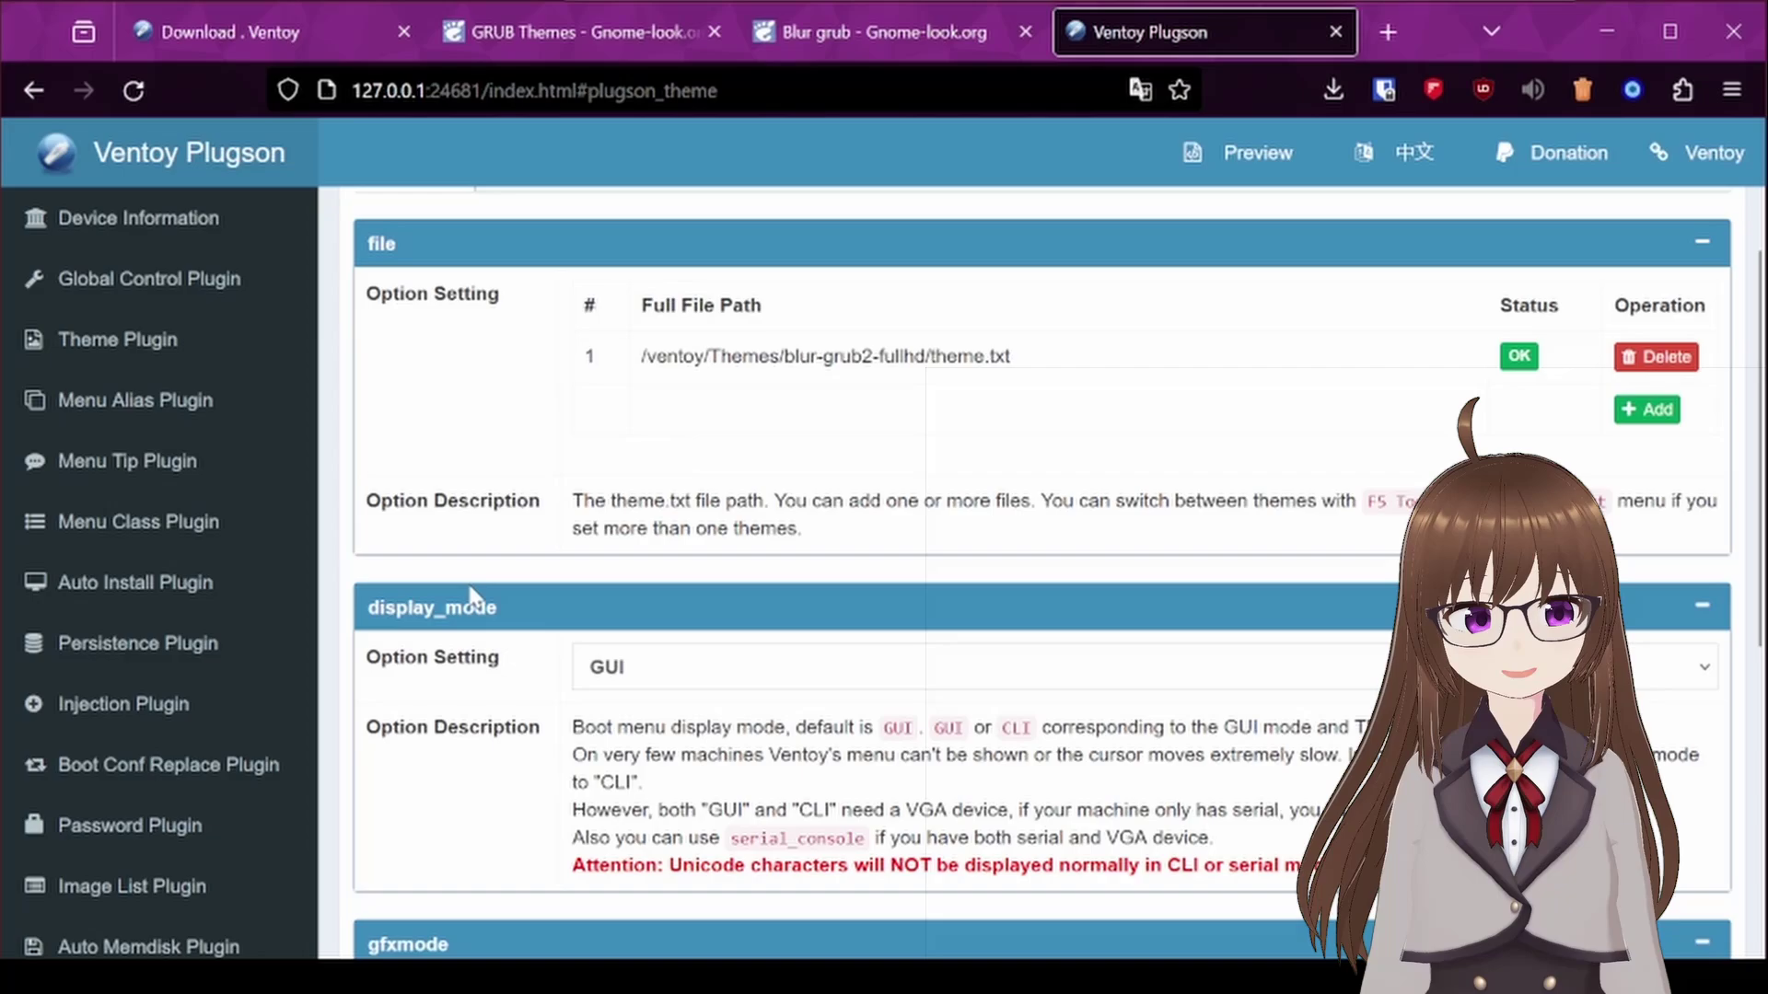
Step: Review the Menu Alias, Auto Install and Password plugin pages, then close the Plugson tab
{"action": "left_click", "coordinate": [127, 402]}
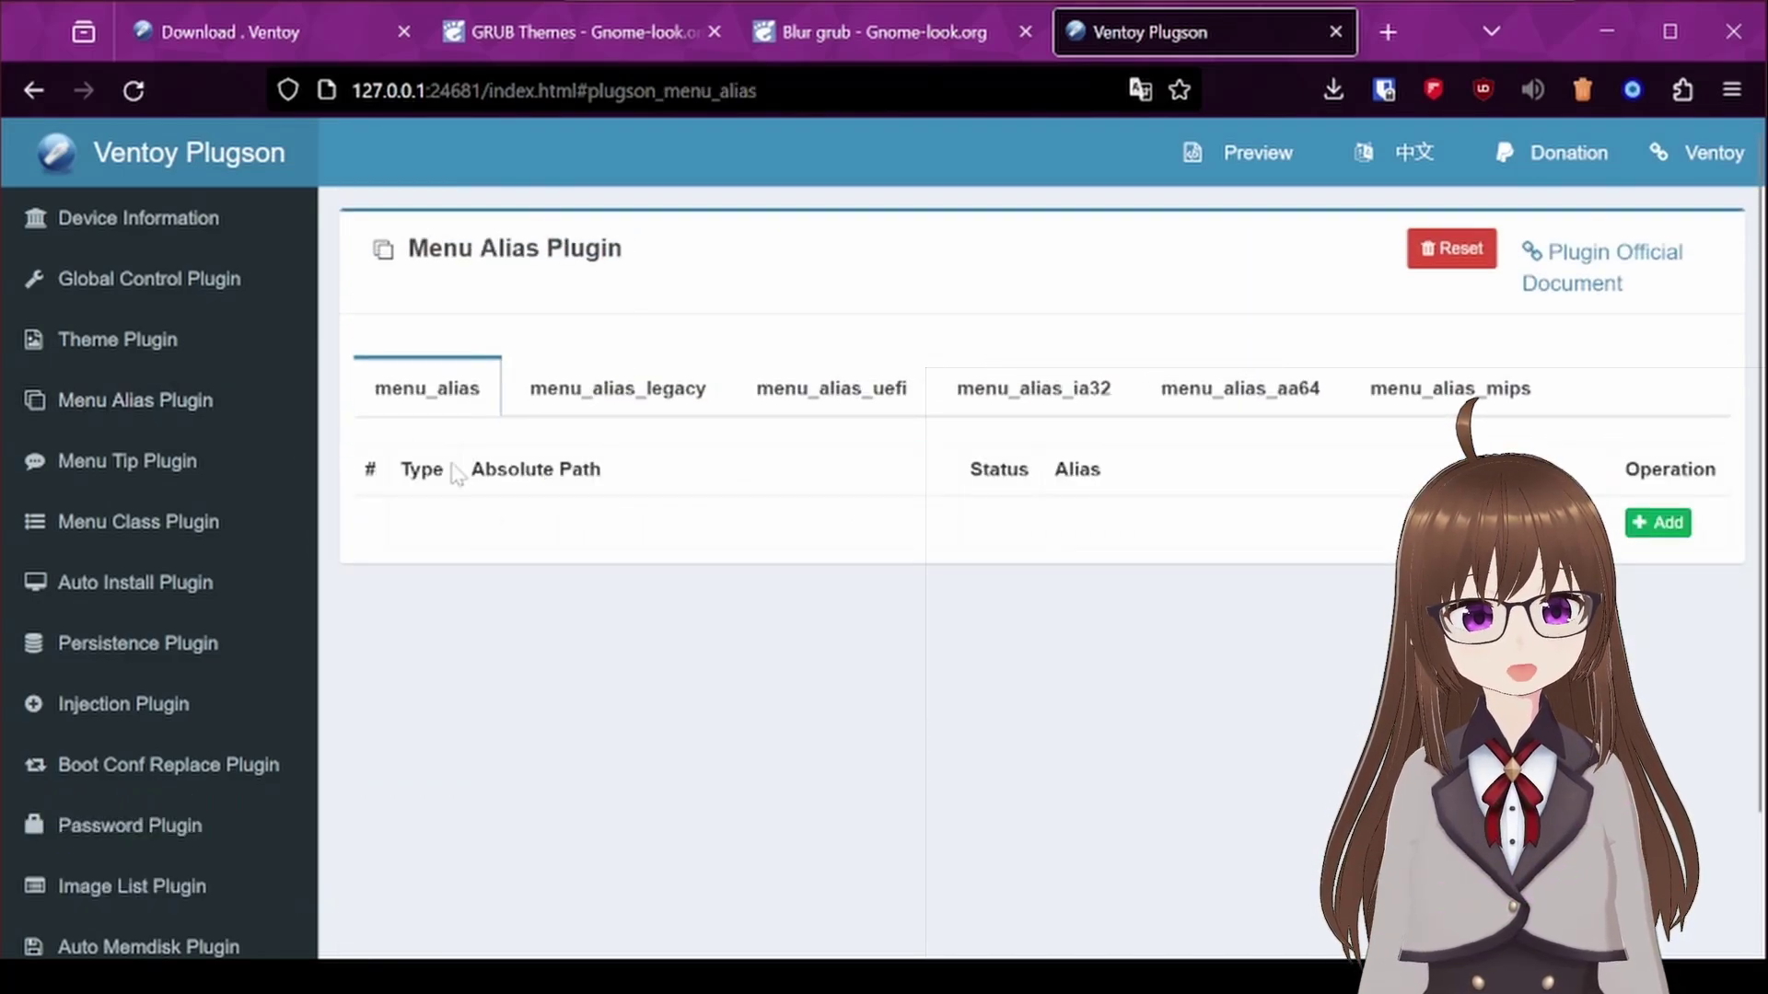
{"action": "scroll", "coordinate": [118, 485], "scroll_direction": "down", "scroll_amount": 2}
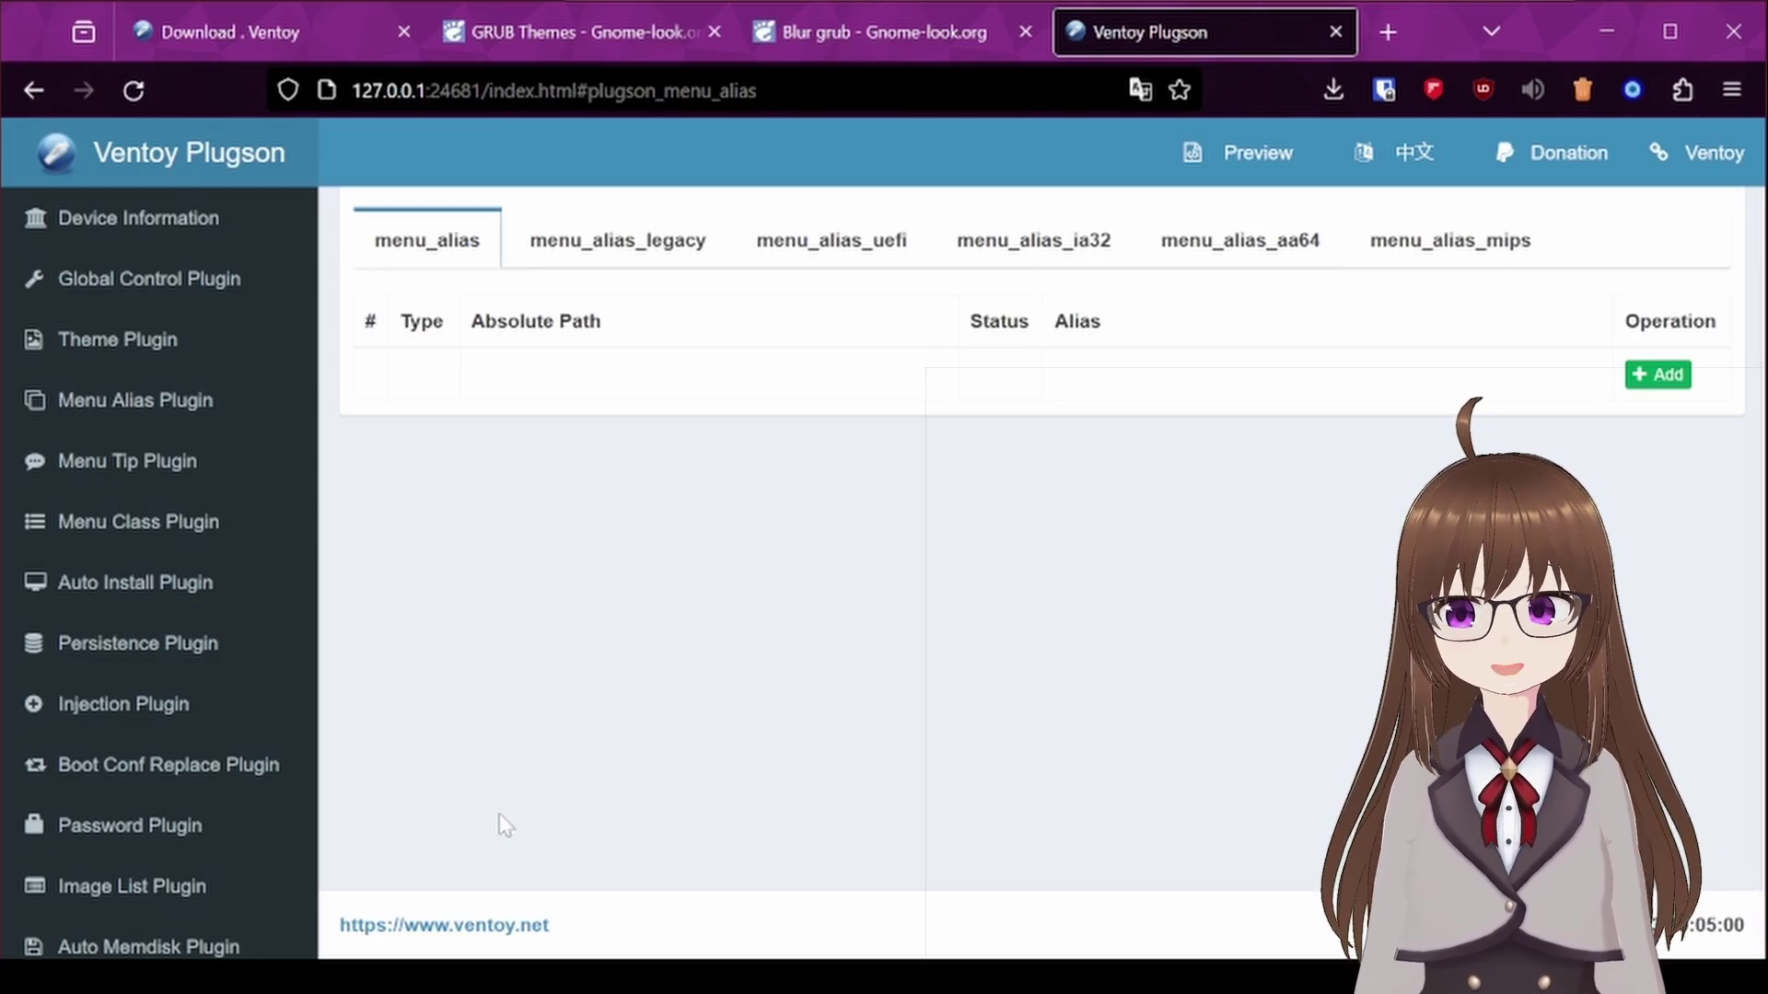
{"action": "left_click", "coordinate": [114, 586]}
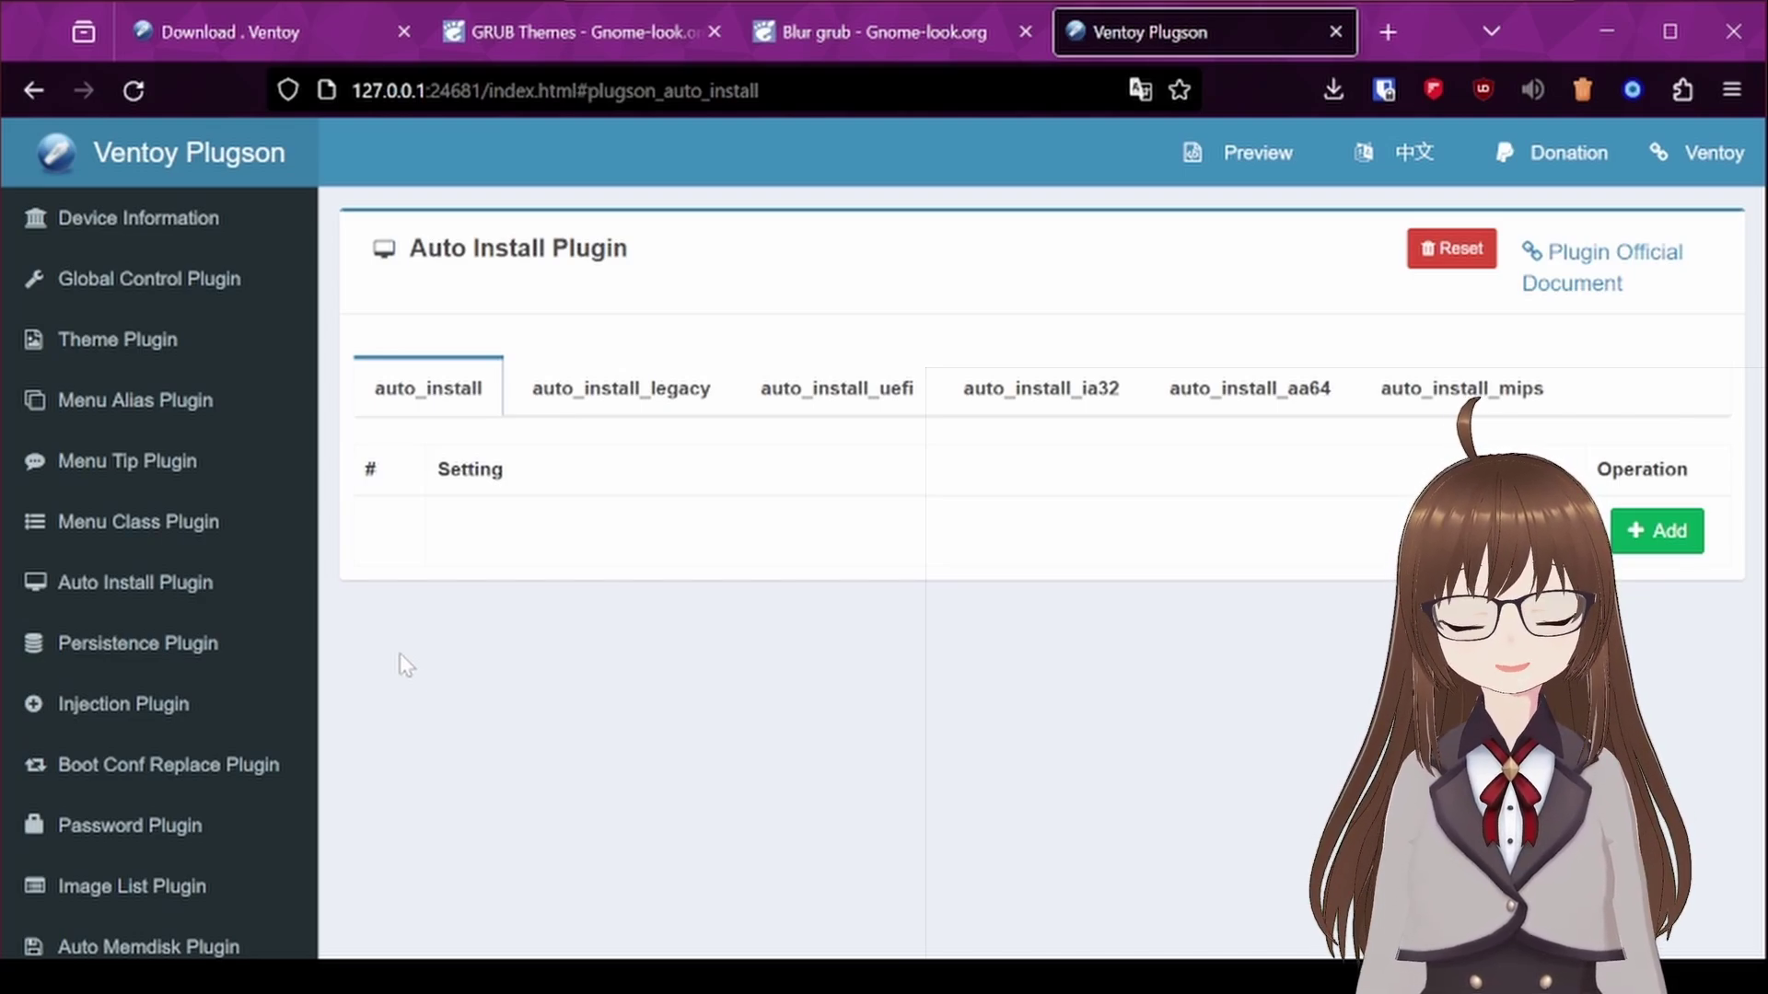
{"action": "left_click", "coordinate": [129, 825]}
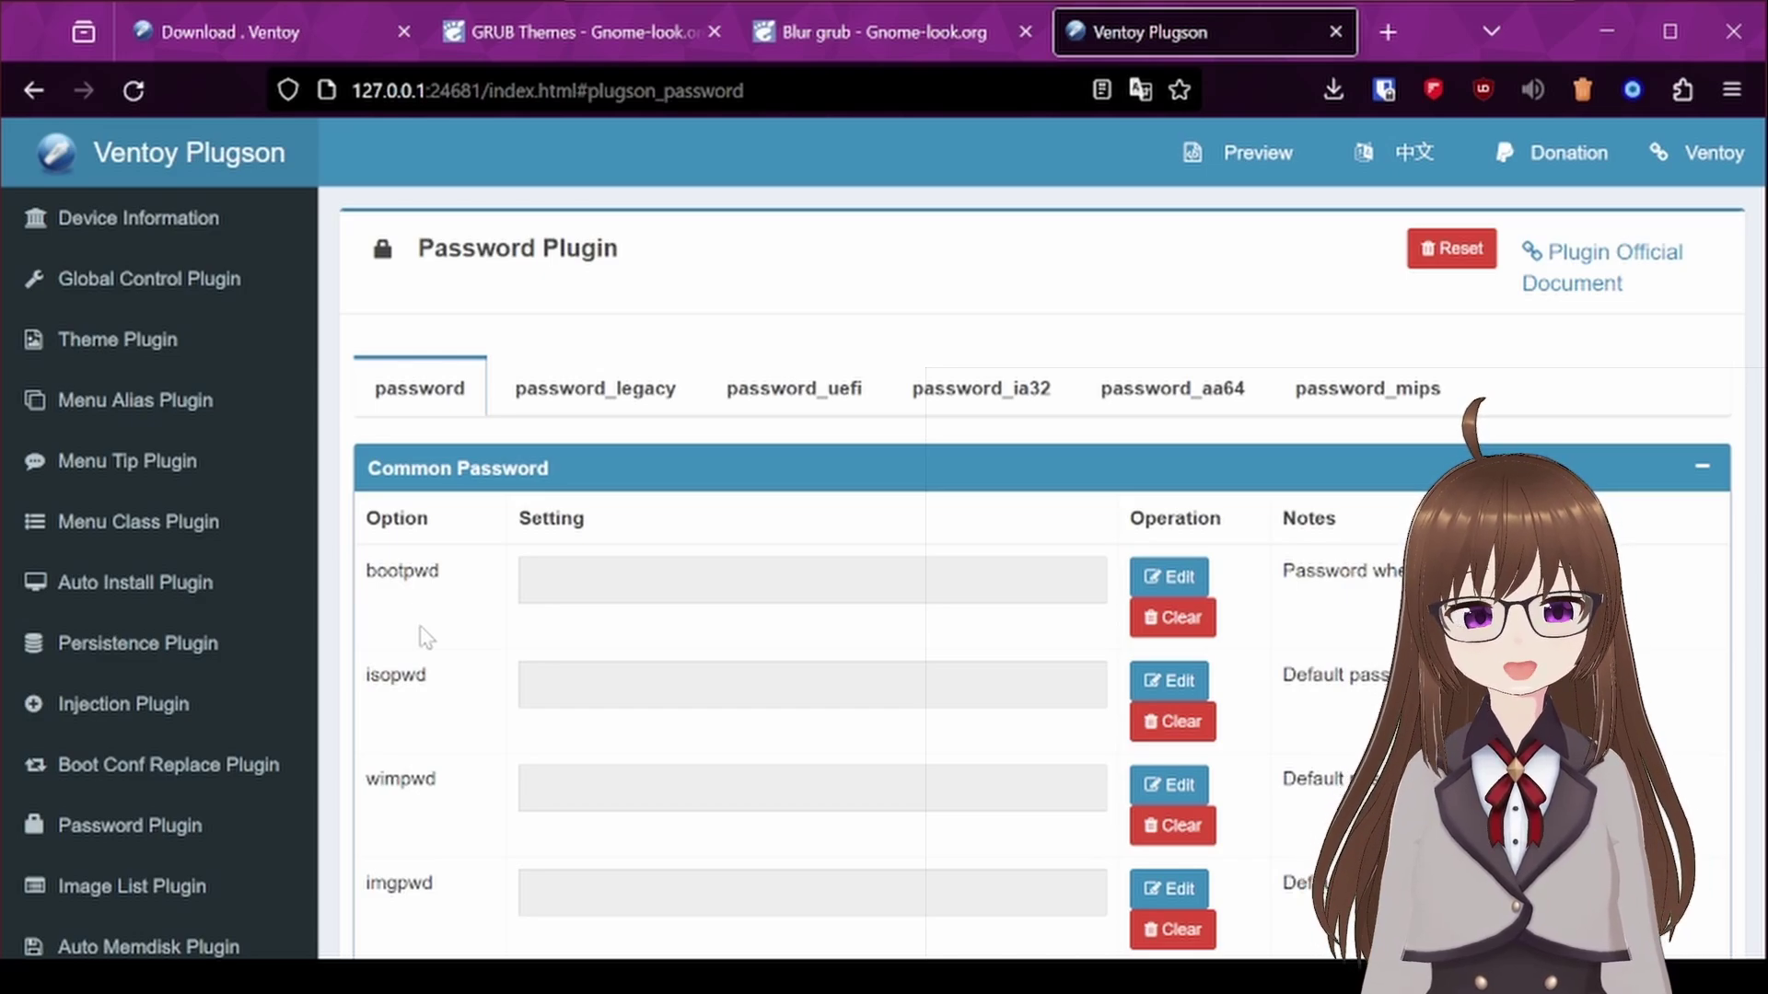
{"action": "scroll", "coordinate": [425, 636], "scroll_direction": "down", "scroll_amount": 1}
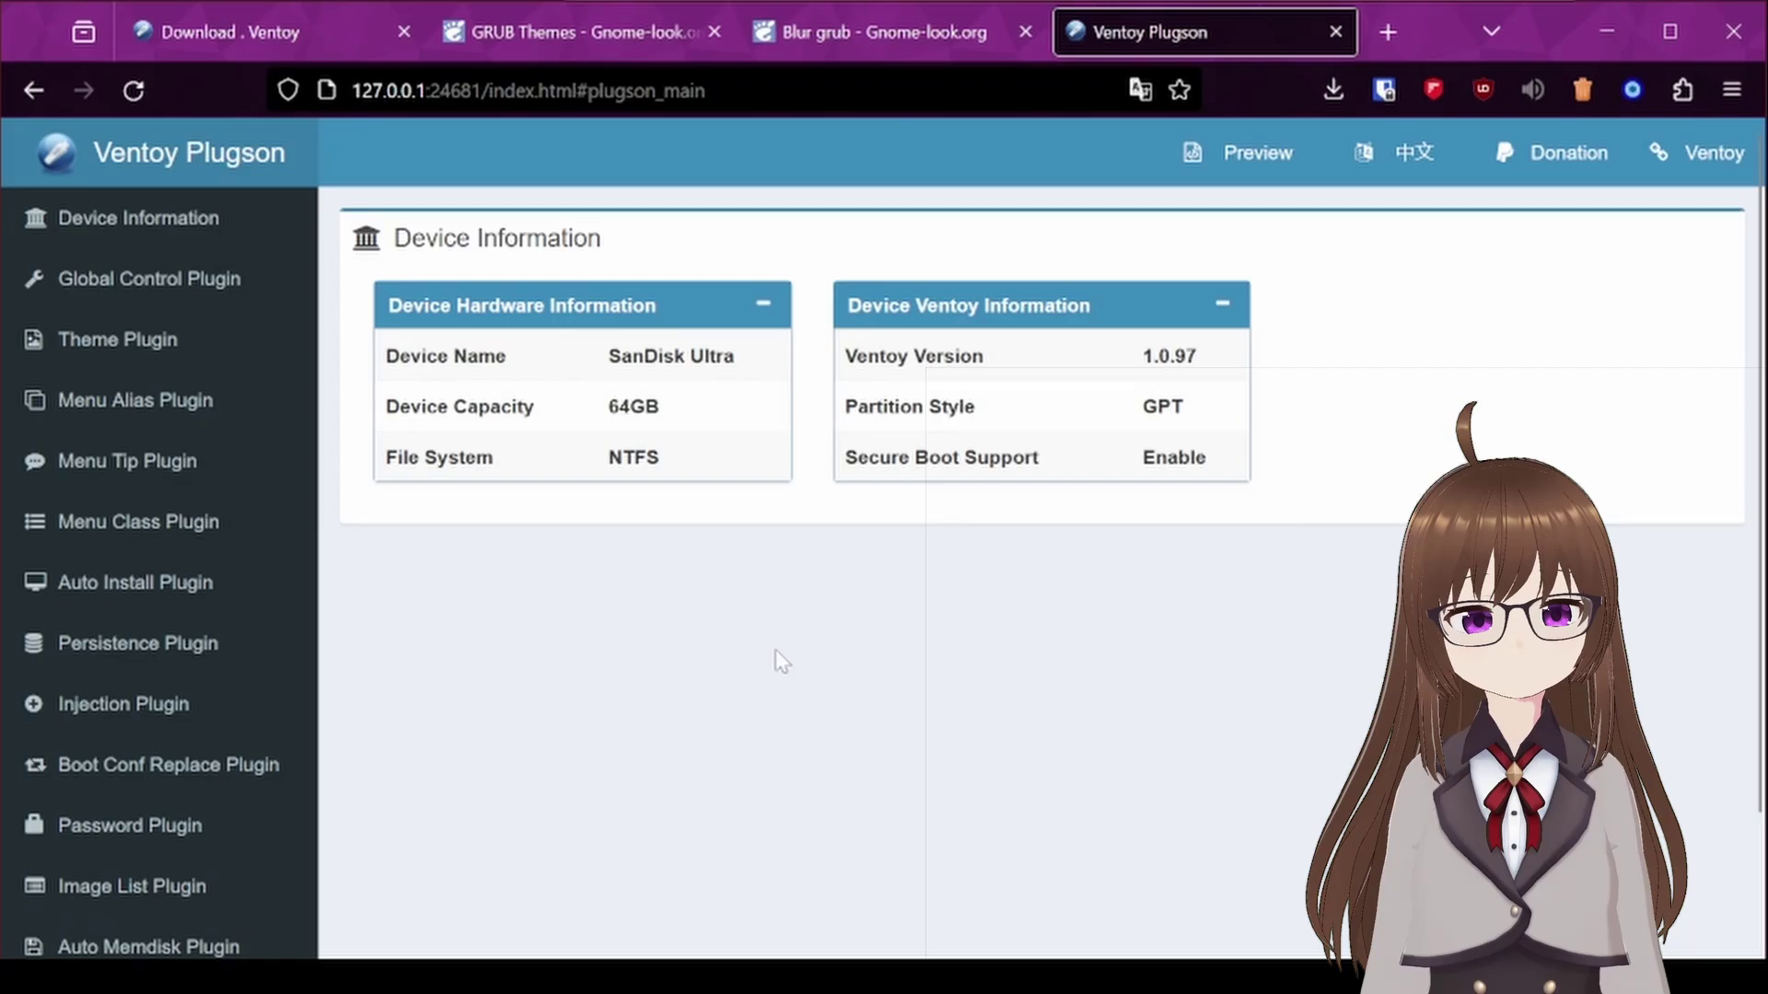
{"action": "left_click", "coordinate": [1337, 31]}
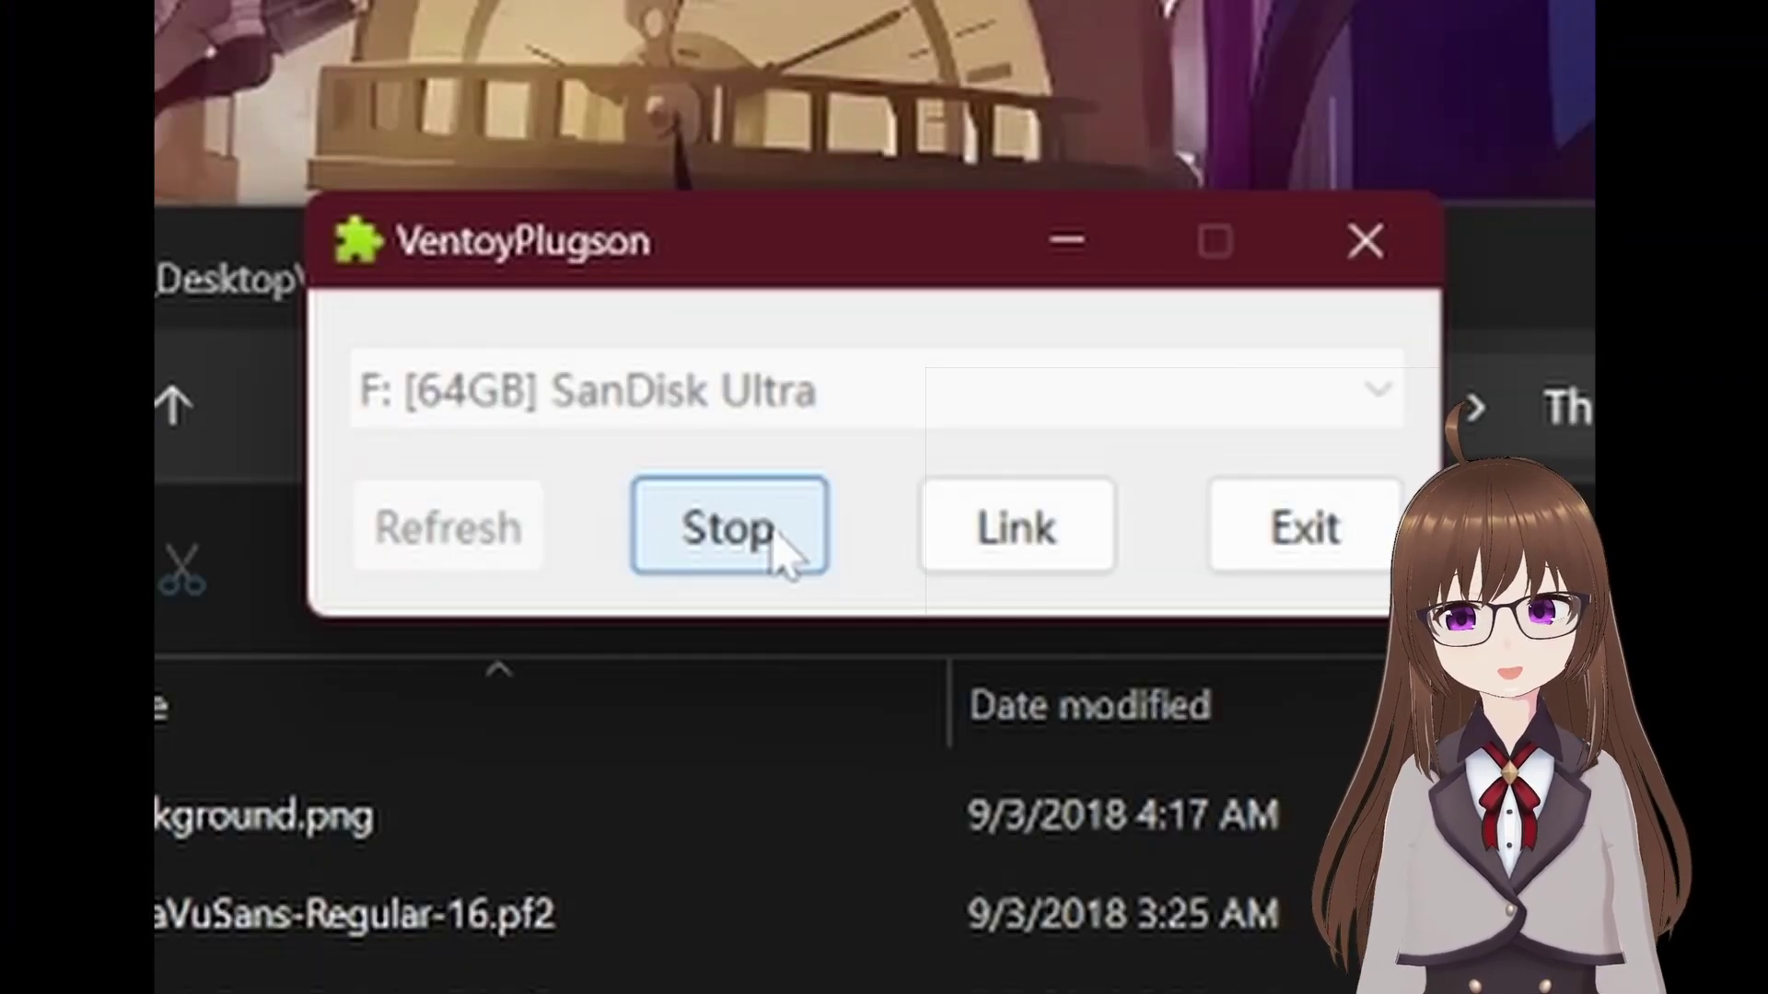
{"action": "left_click", "coordinate": [729, 527]}
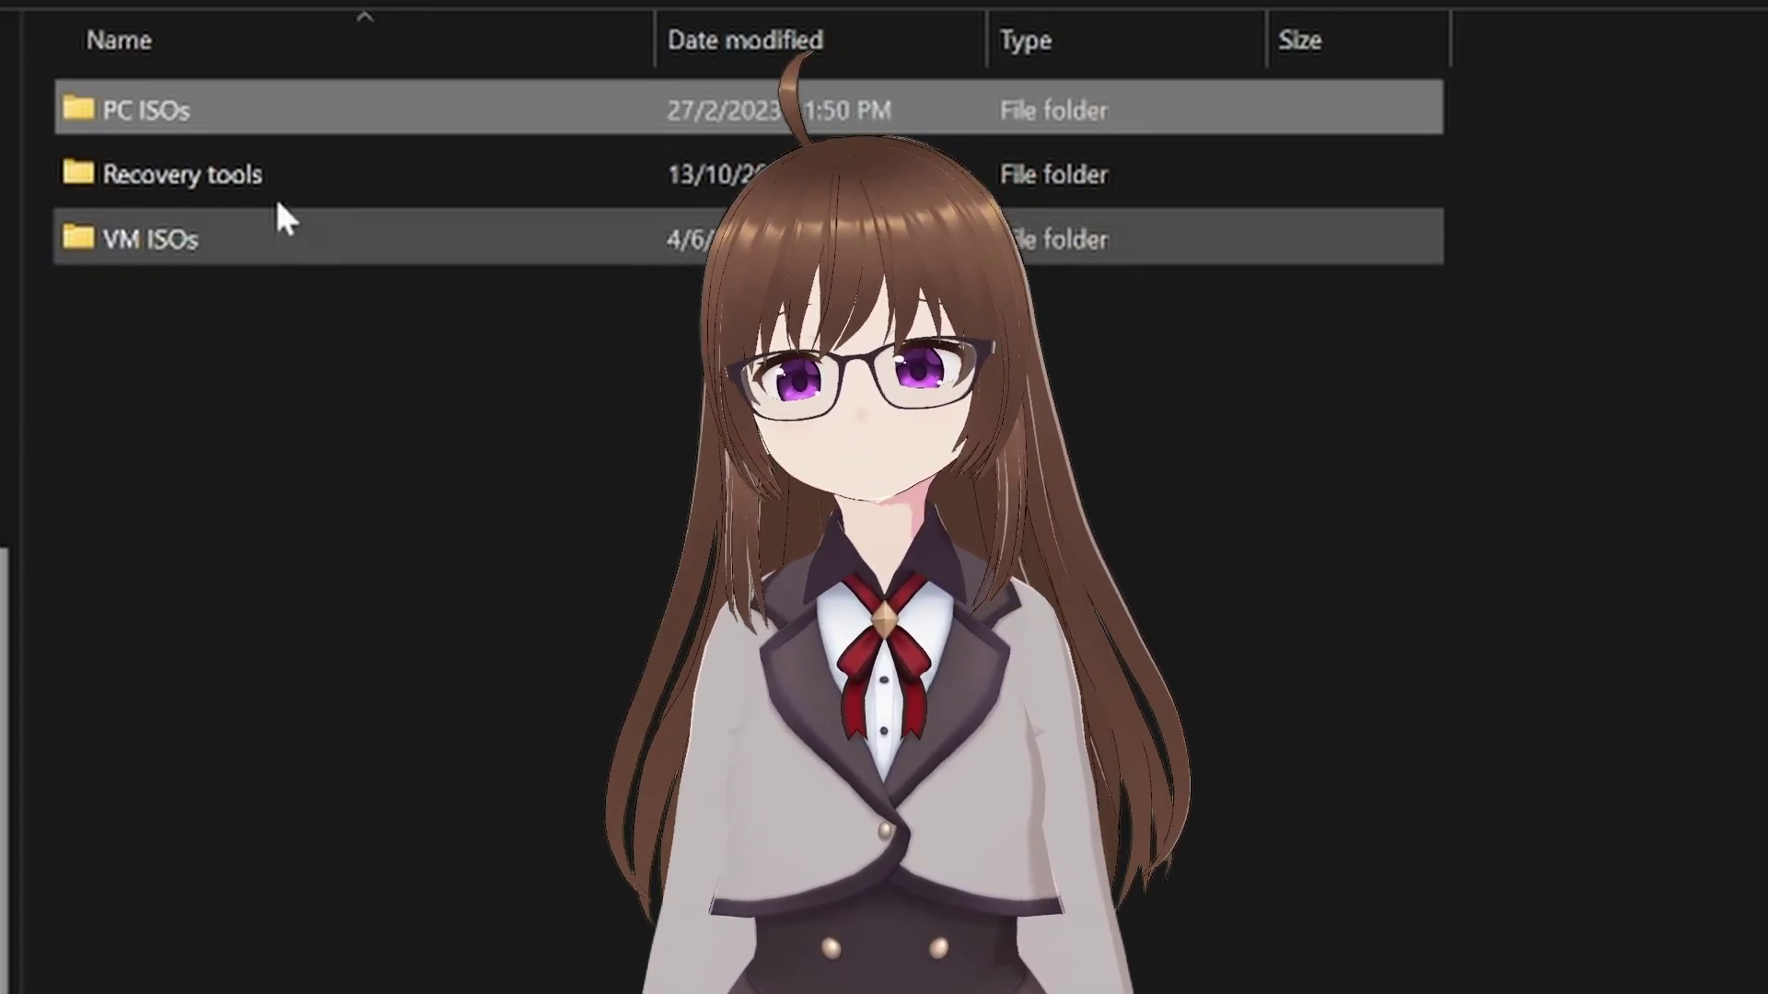
Step: Check the combined size of all operating system folders in PC ISOs
{"action": "double_click", "coordinate": [234, 107]}
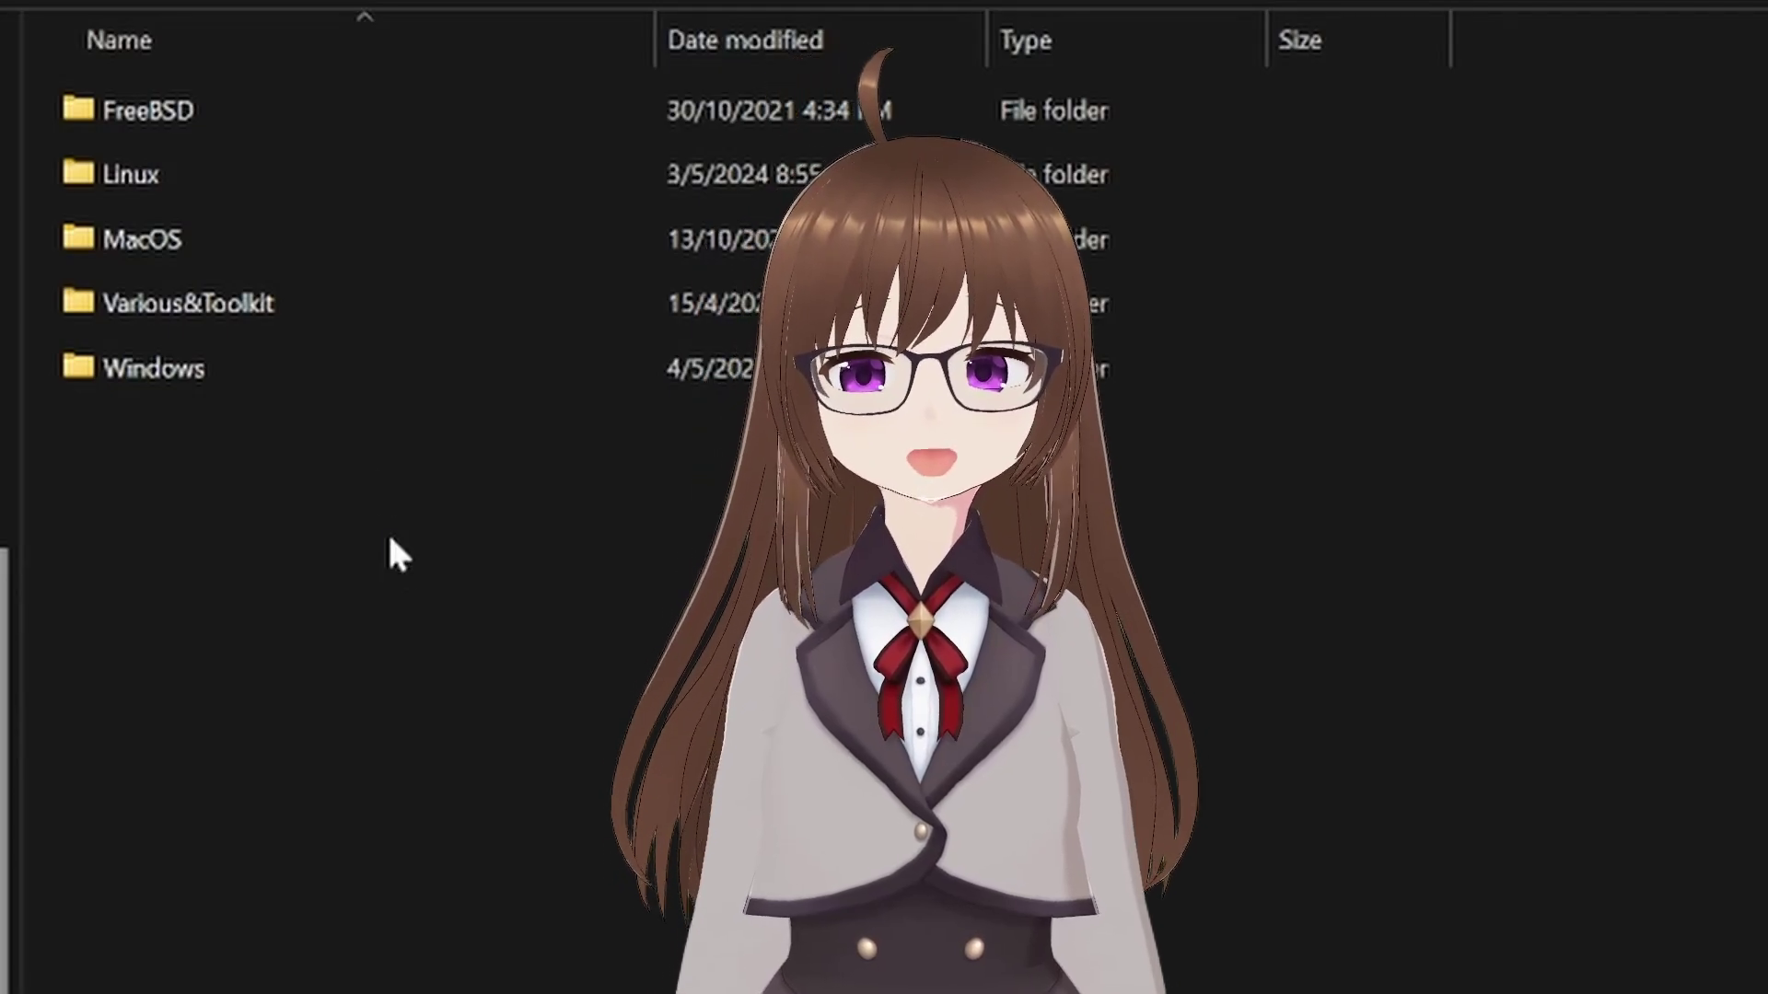
{"action": "key", "text": "ctrl+a"}
{"action": "right_click", "coordinate": [249, 117]}
{"action": "left_click", "coordinate": [353, 565]}
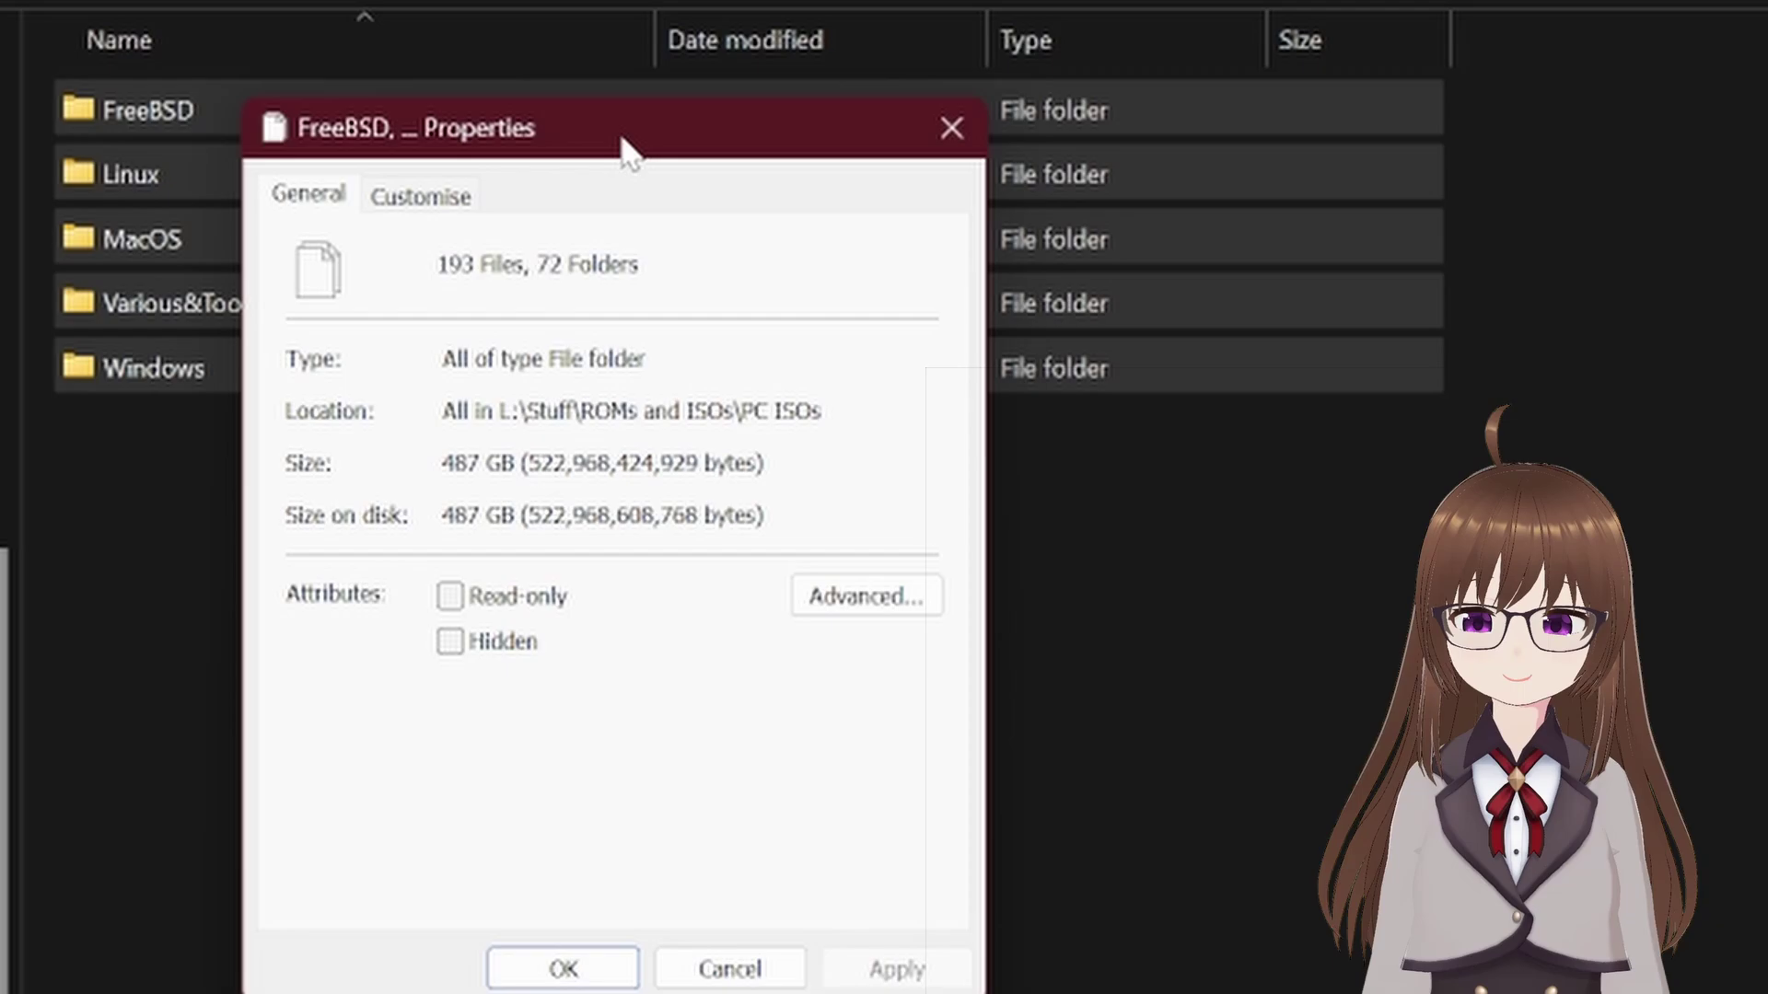
{"action": "key", "text": "Escape"}
Step: Browse Linux > Debian > Ubuntu > Desktop and move the copy progress window aside
{"action": "double_click", "coordinate": [250, 174]}
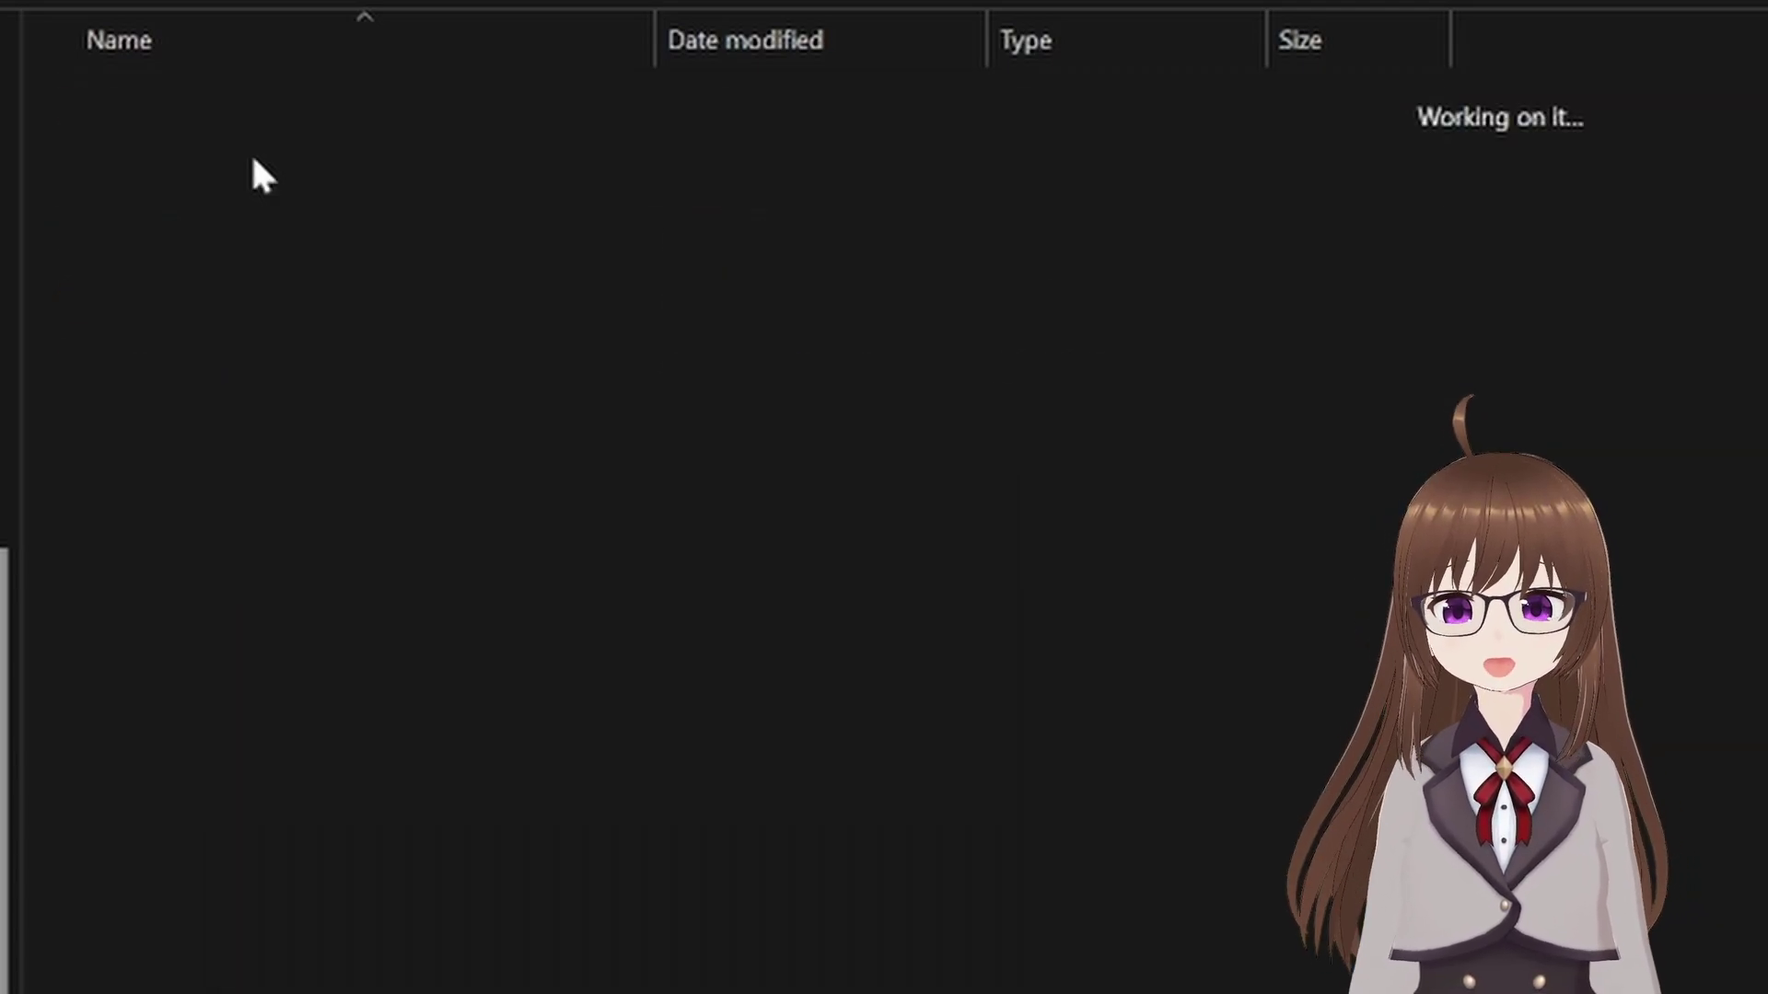
{"action": "double_click", "coordinate": [252, 236]}
{"action": "double_click", "coordinate": [227, 110]}
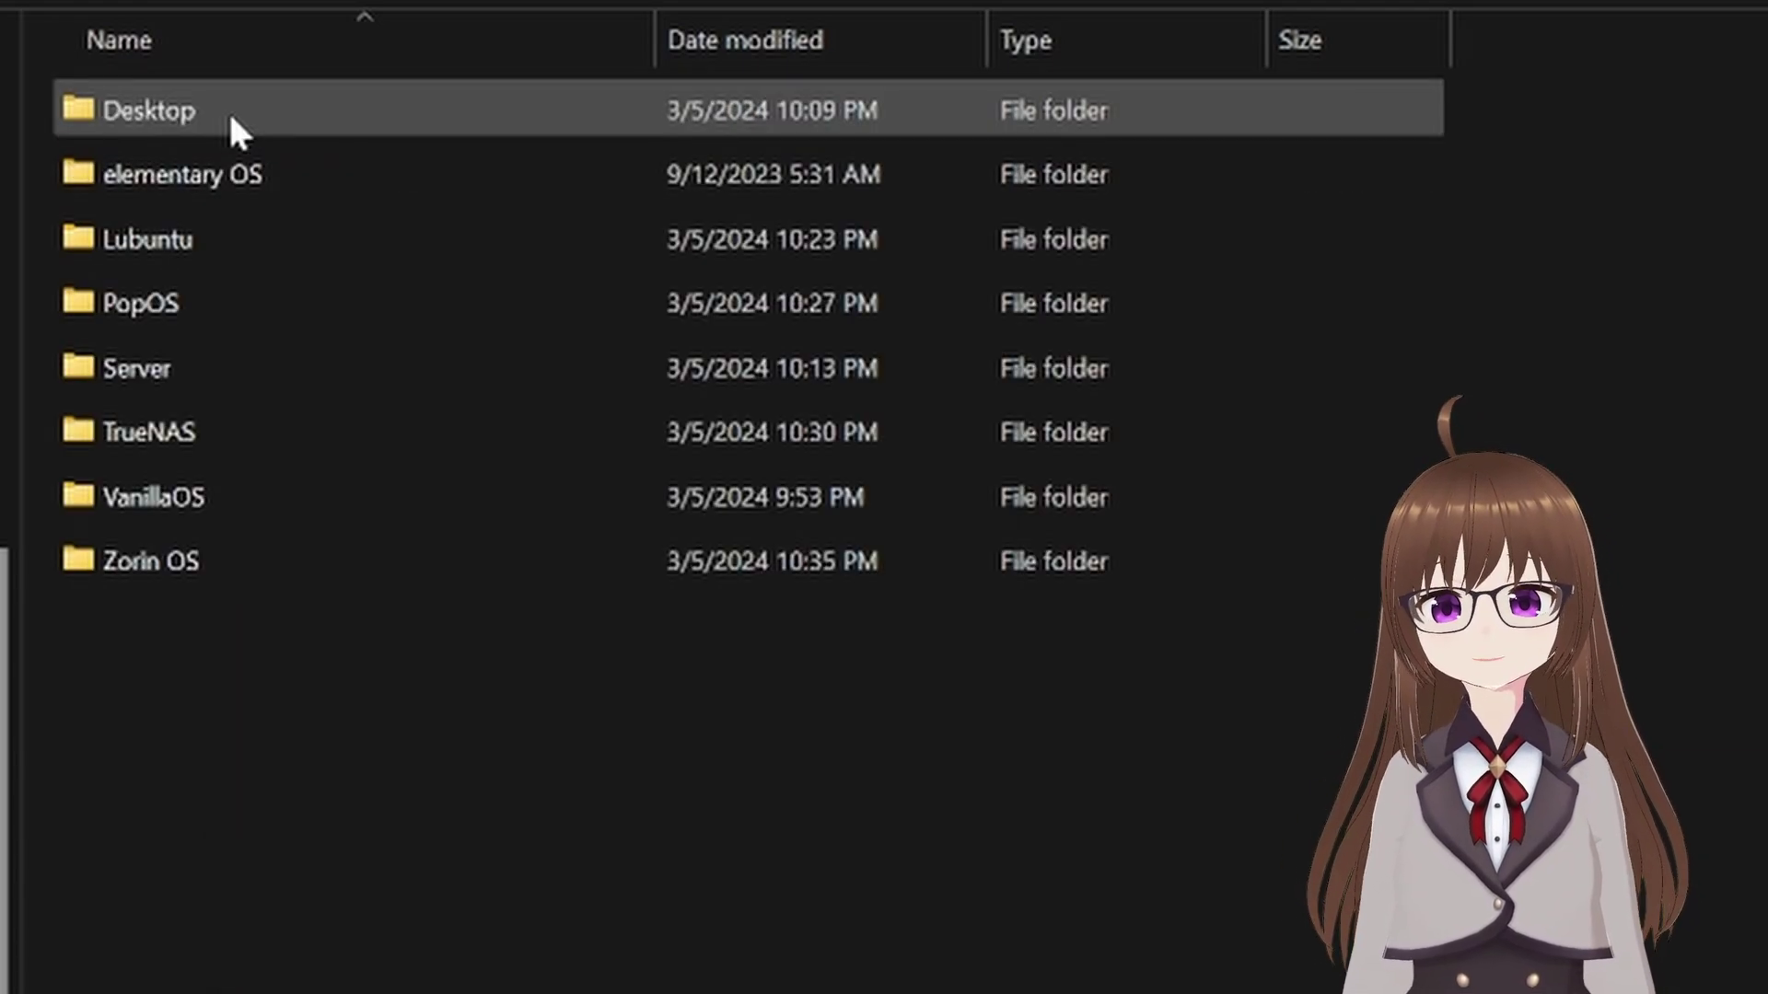
{"action": "double_click", "coordinate": [228, 109]}
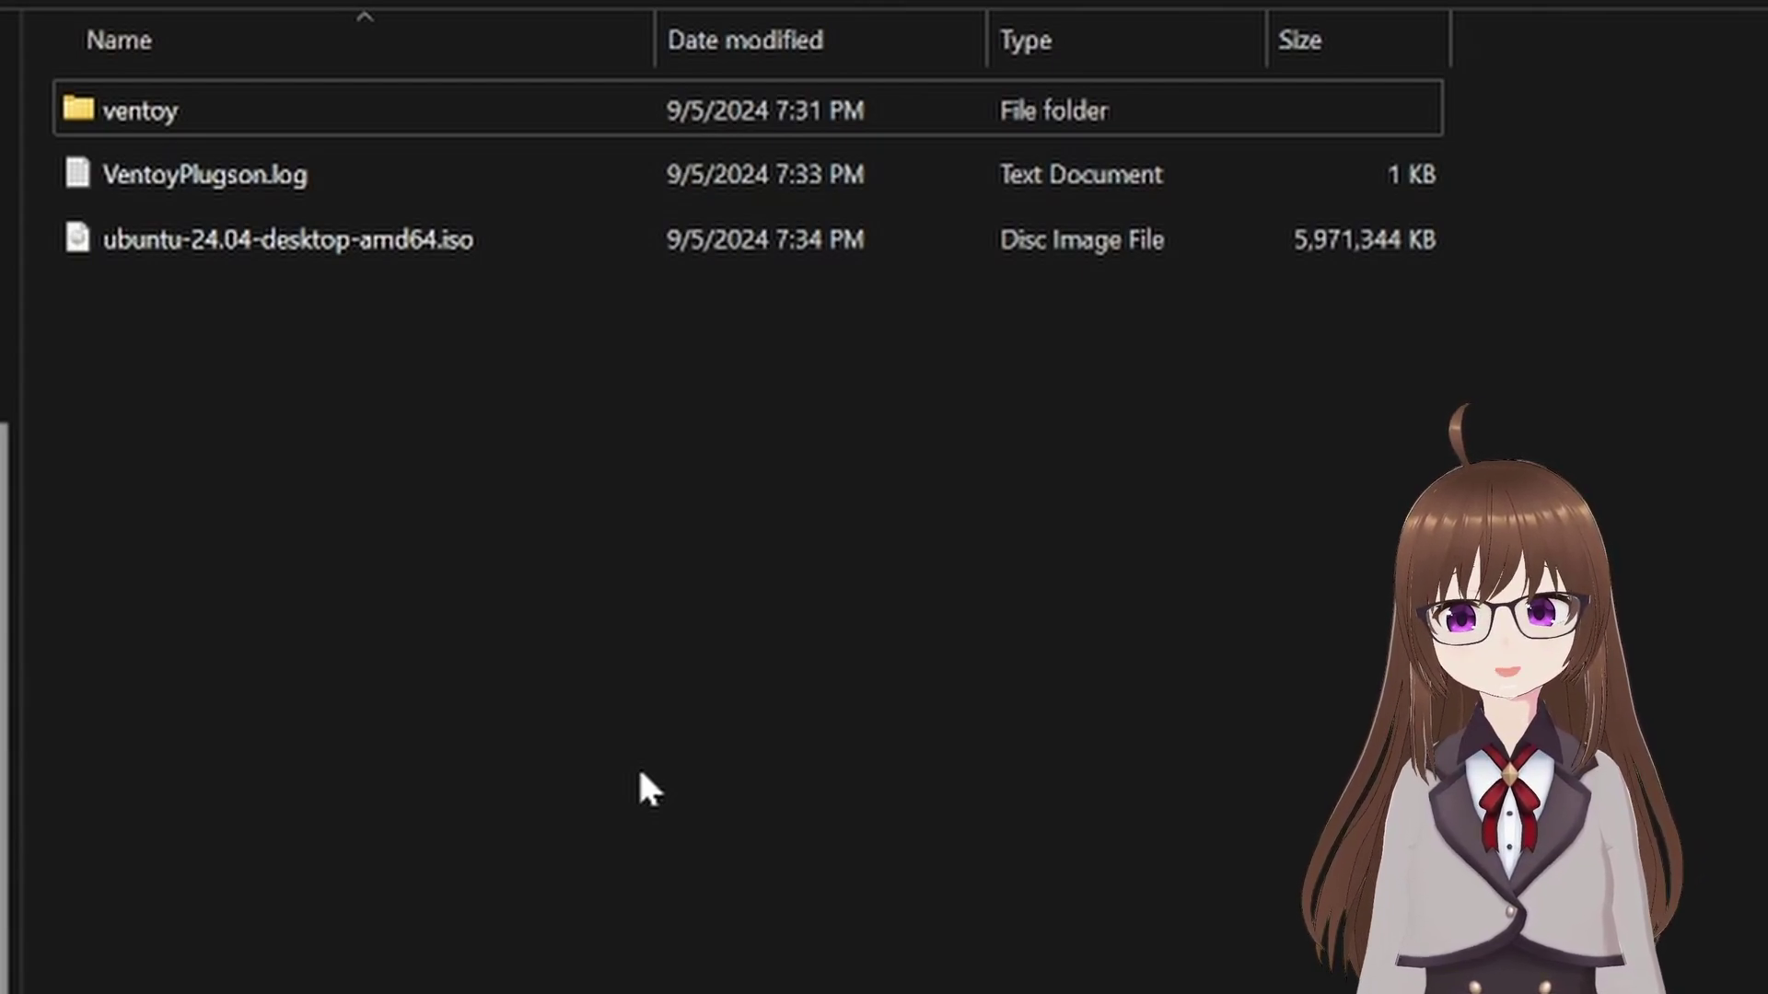
{"action": "left_click_drag", "start_coordinate": [1334, 496], "coordinate": [833, 479]}
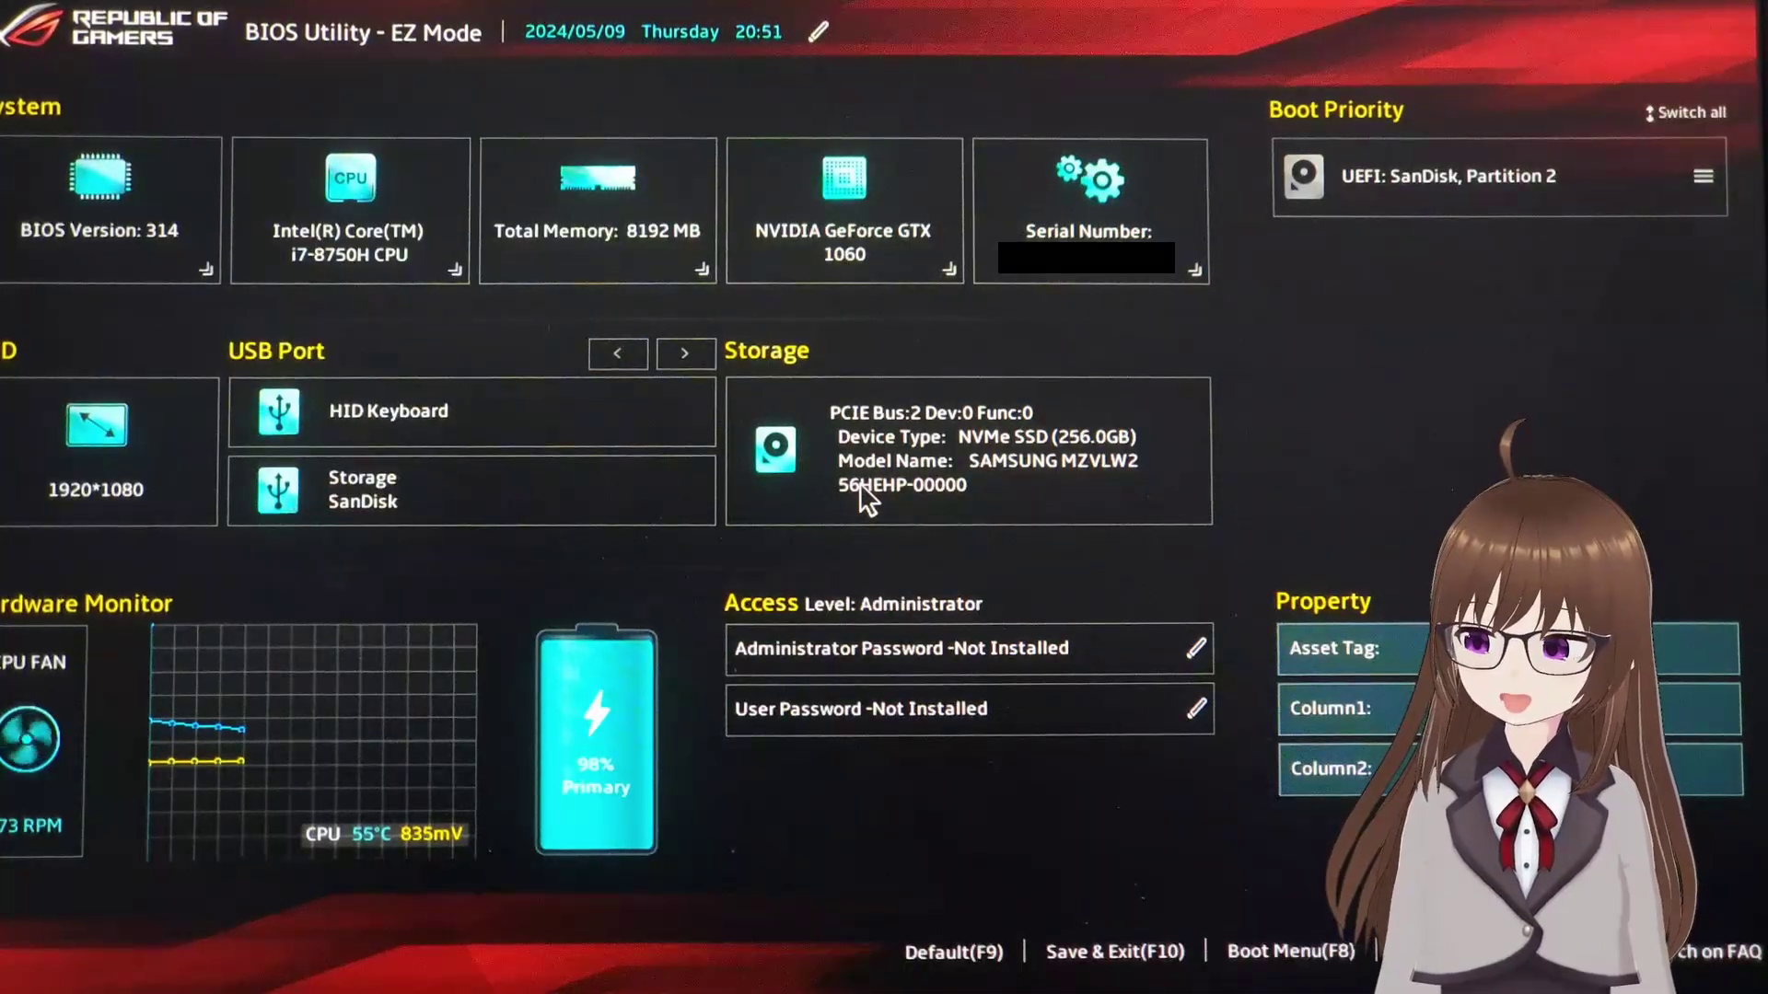
Step: Boot the laptop from the SanDisk USB via the Boot Menu and switch Ventoy to text mode
{"action": "key", "text": "F8"}
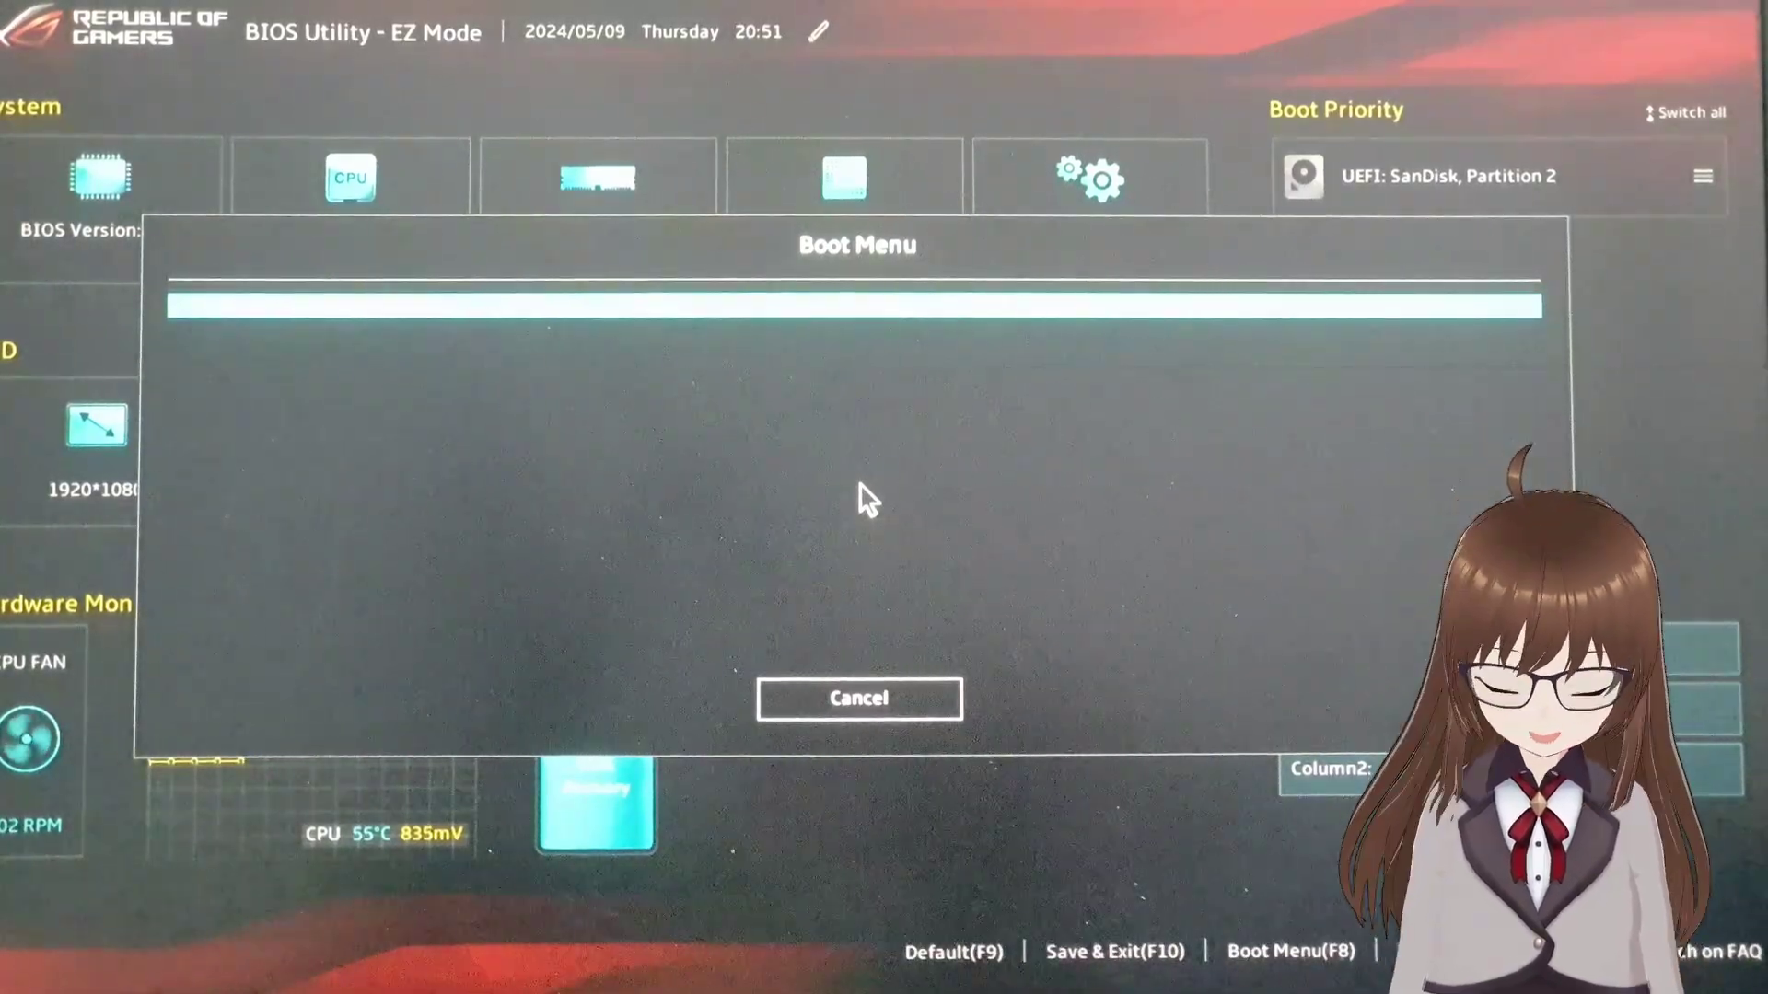
{"action": "key", "text": "Return"}
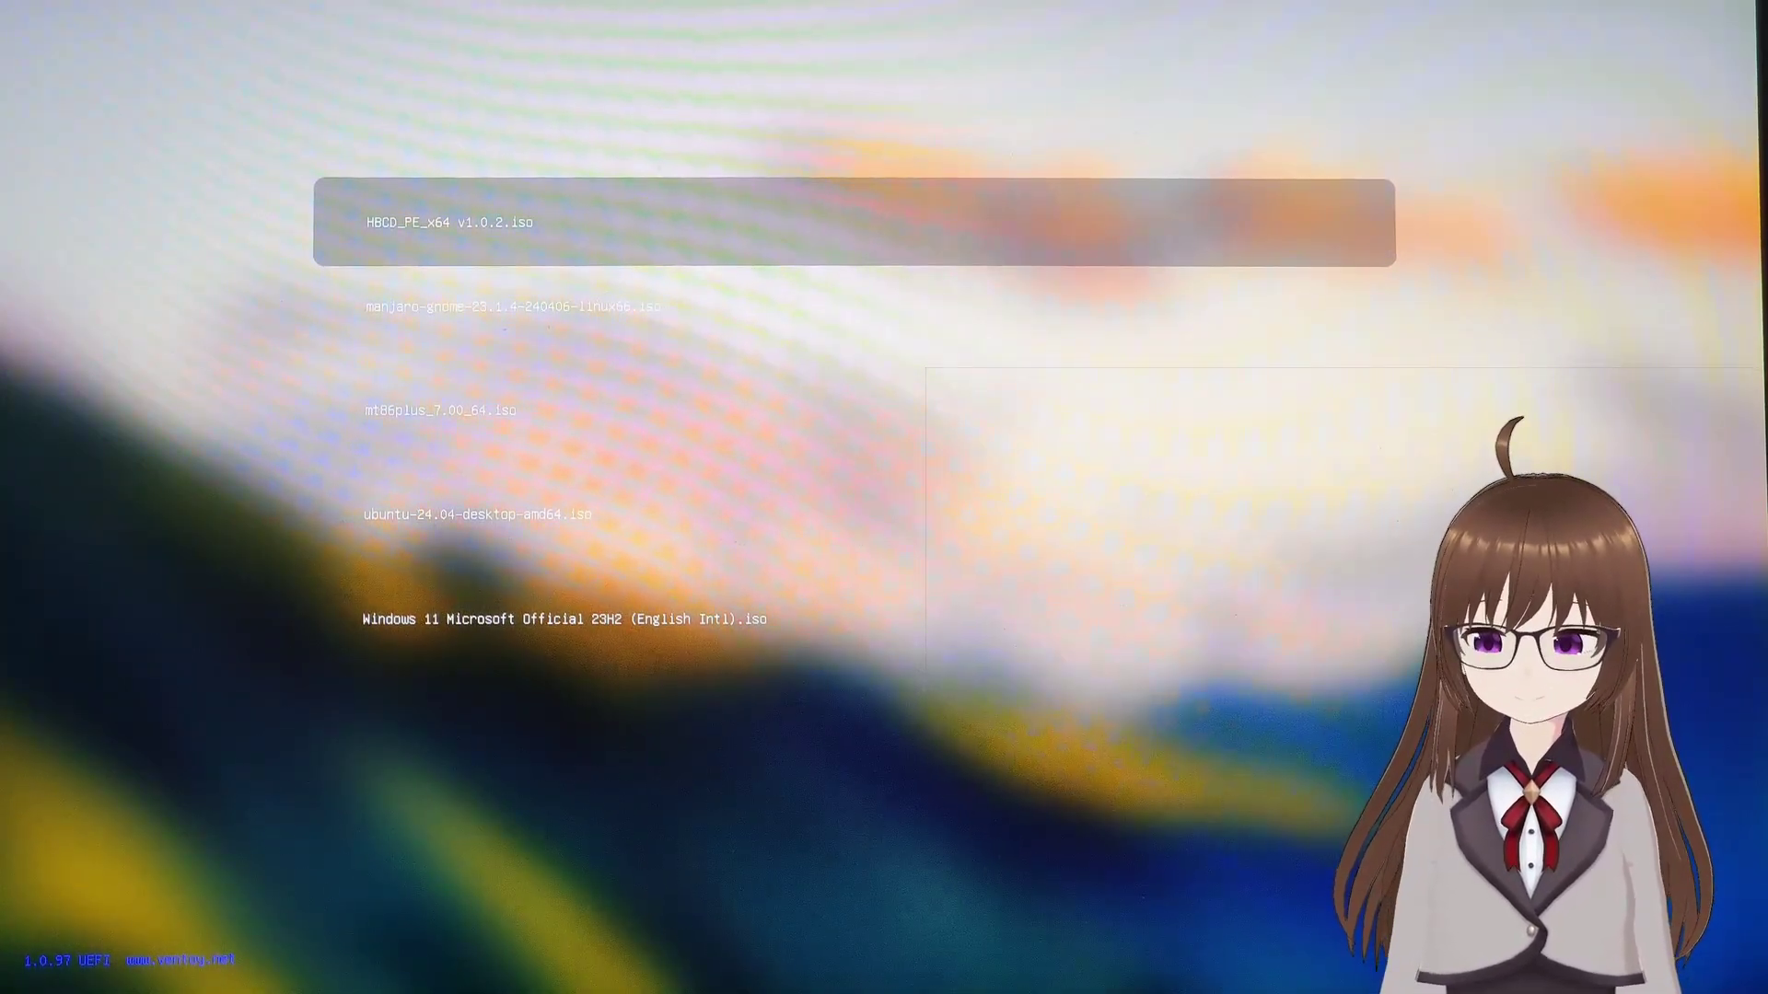
{"action": "key", "text": "F7"}
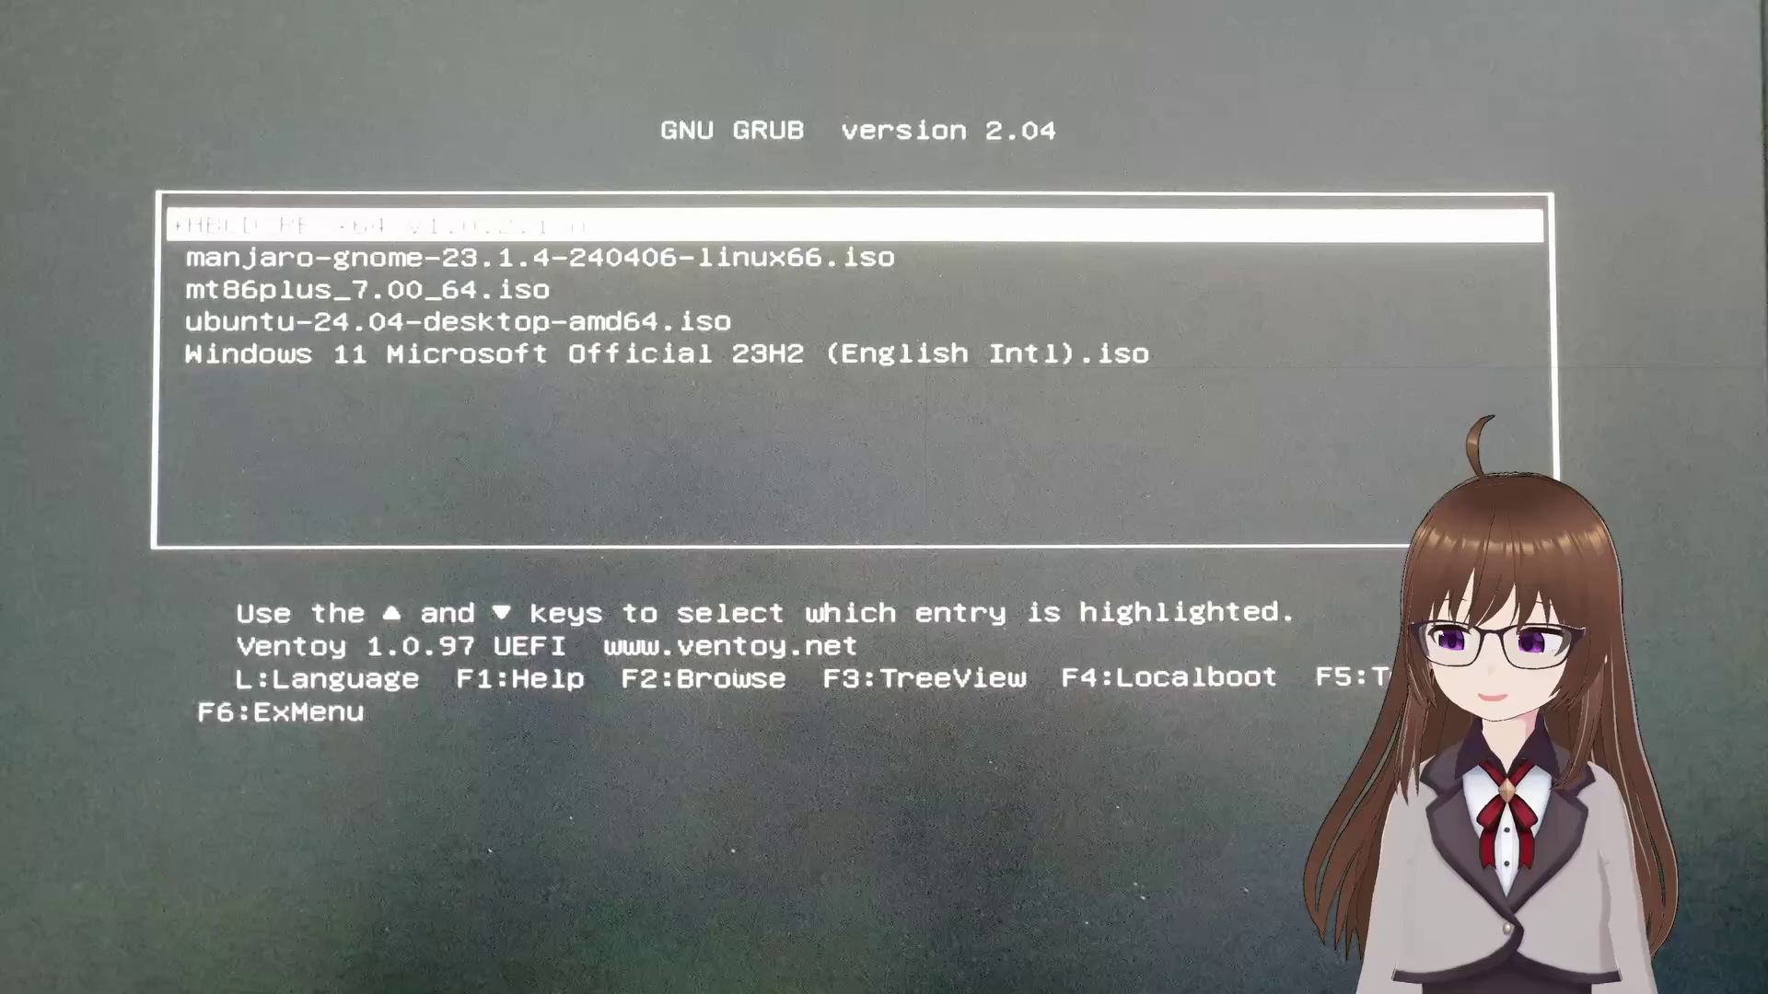
{"action": "key", "text": "Up"}
{"action": "key", "text": "Up"}
{"action": "key", "text": "Up"}
{"action": "key", "text": "Up"}
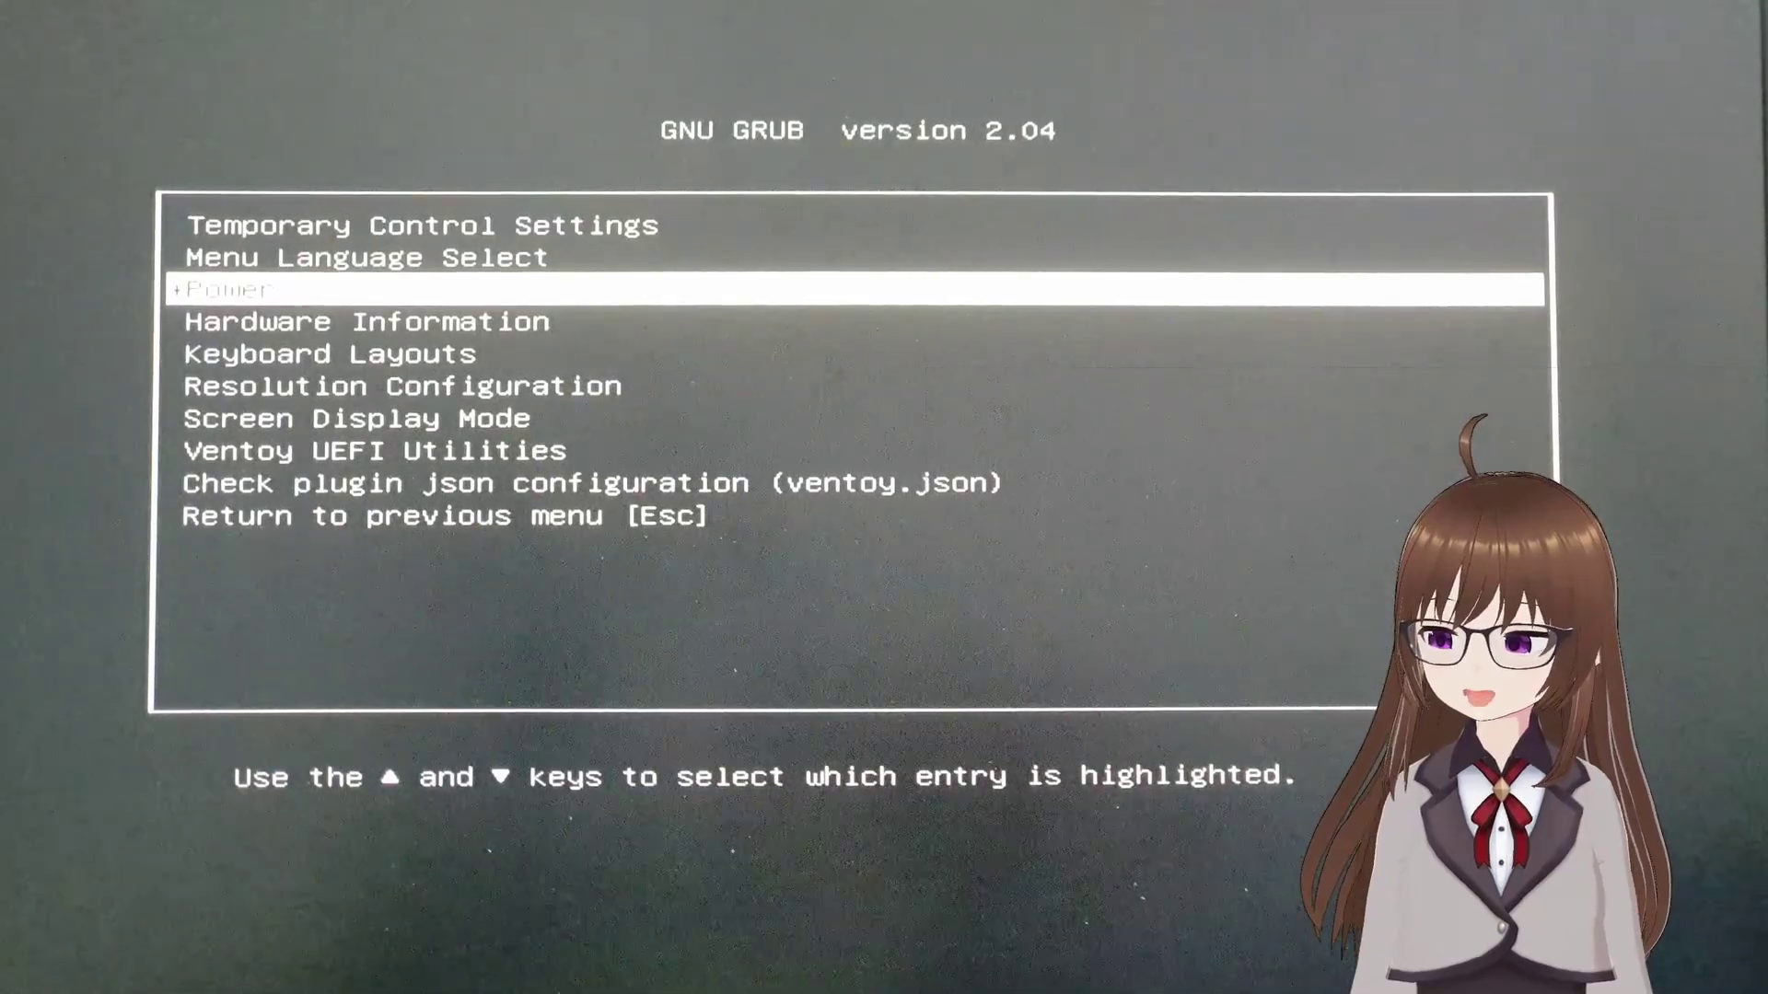
{"action": "key", "text": "Down"}
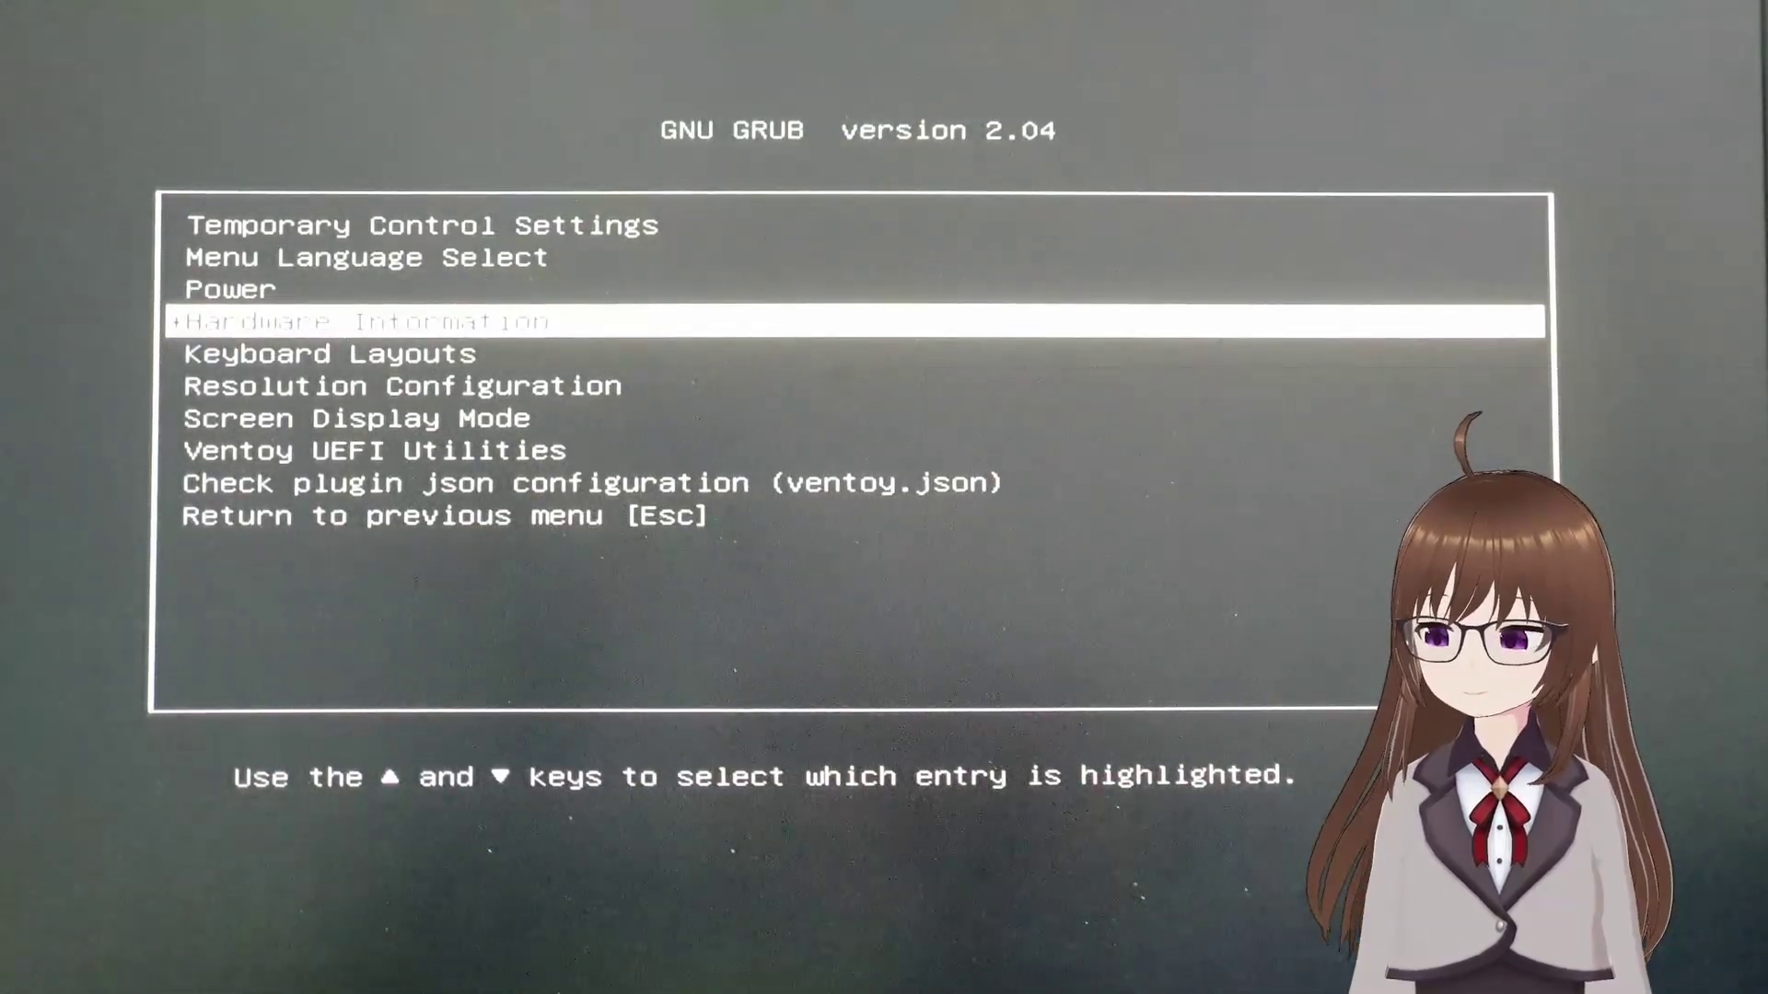
{"action": "key", "text": "Down"}
{"action": "key", "text": "Down"}
{"action": "key", "text": "Down"}
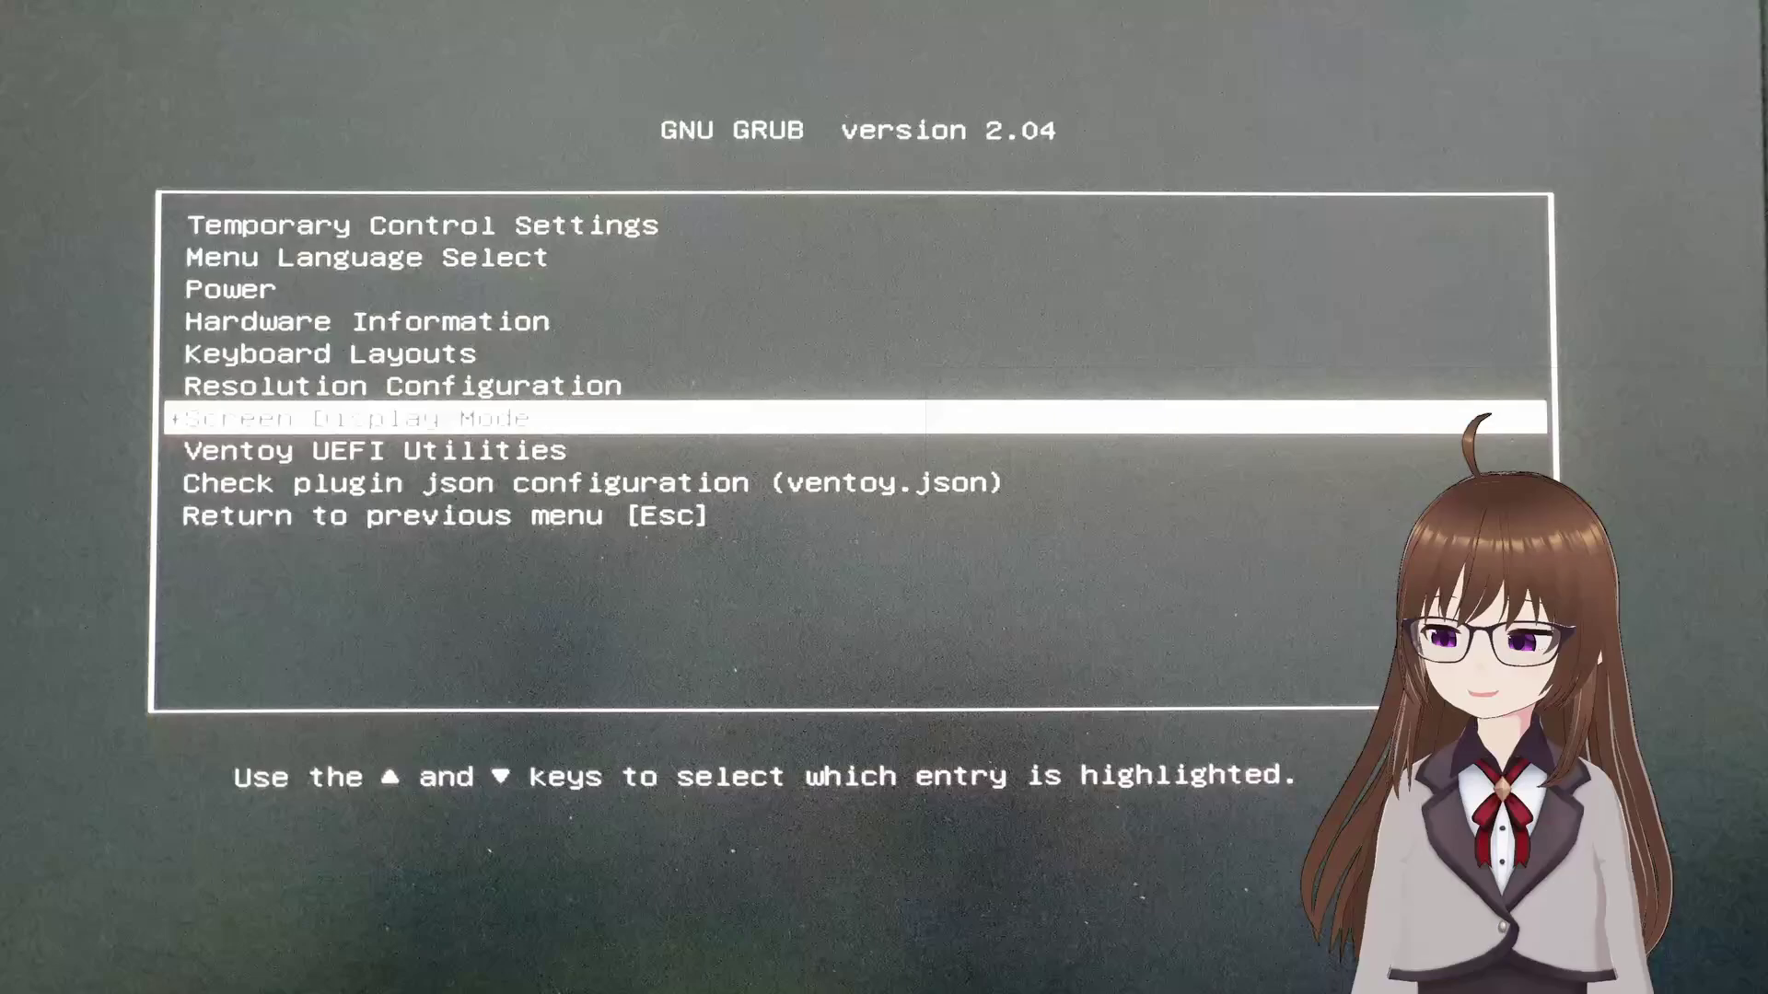
{"action": "key", "text": "Down"}
{"action": "key", "text": "Escape"}
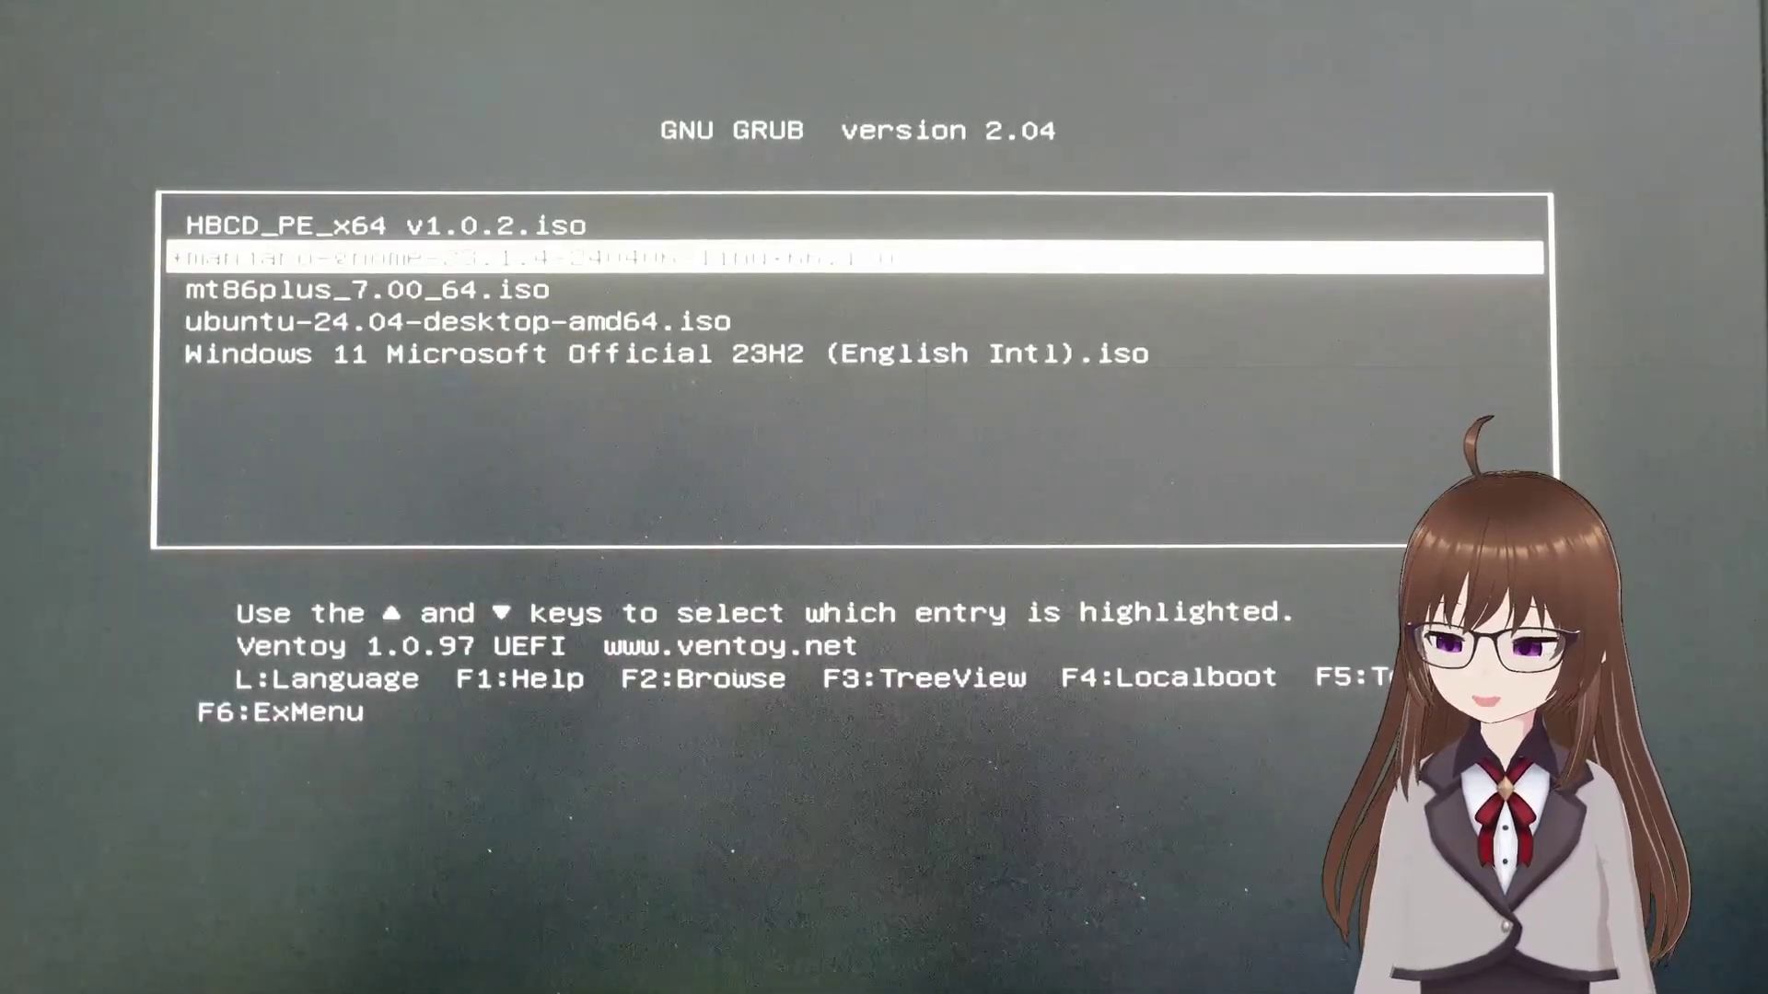
{"action": "key", "text": "Down"}
{"action": "key", "text": "Down"}
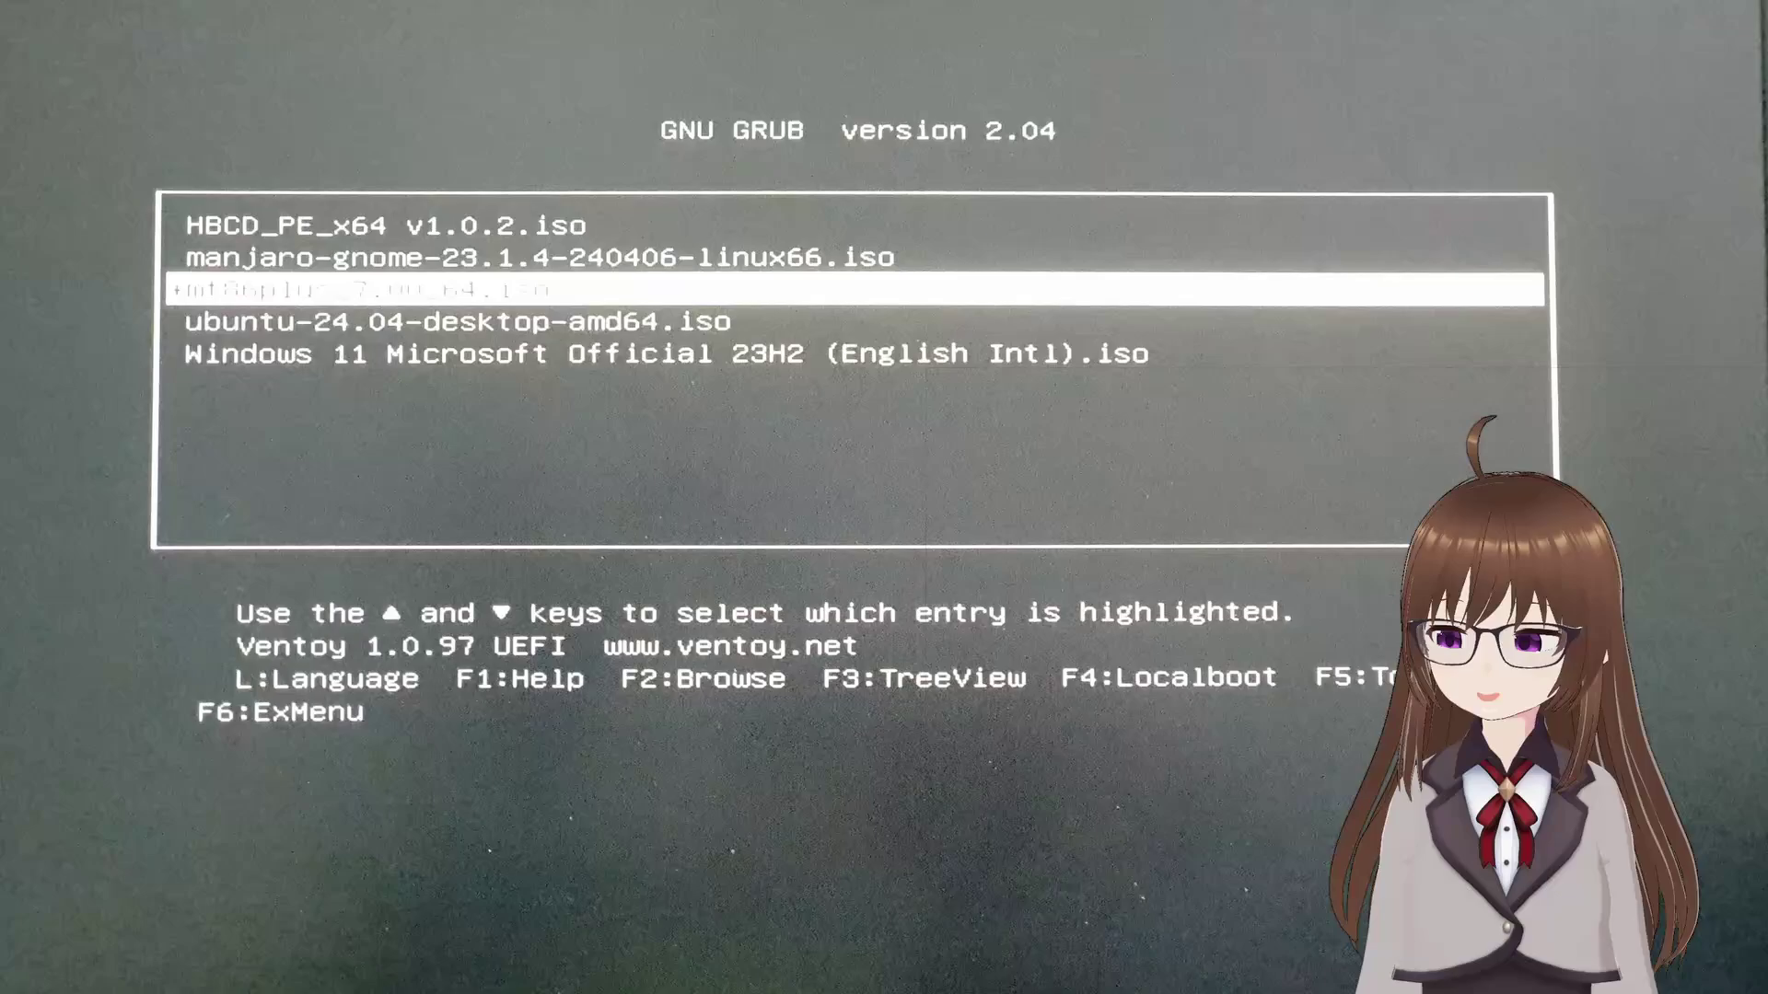
{"action": "key", "text": "Up"}
{"action": "key", "text": "Up"}
{"action": "key", "text": "Up"}
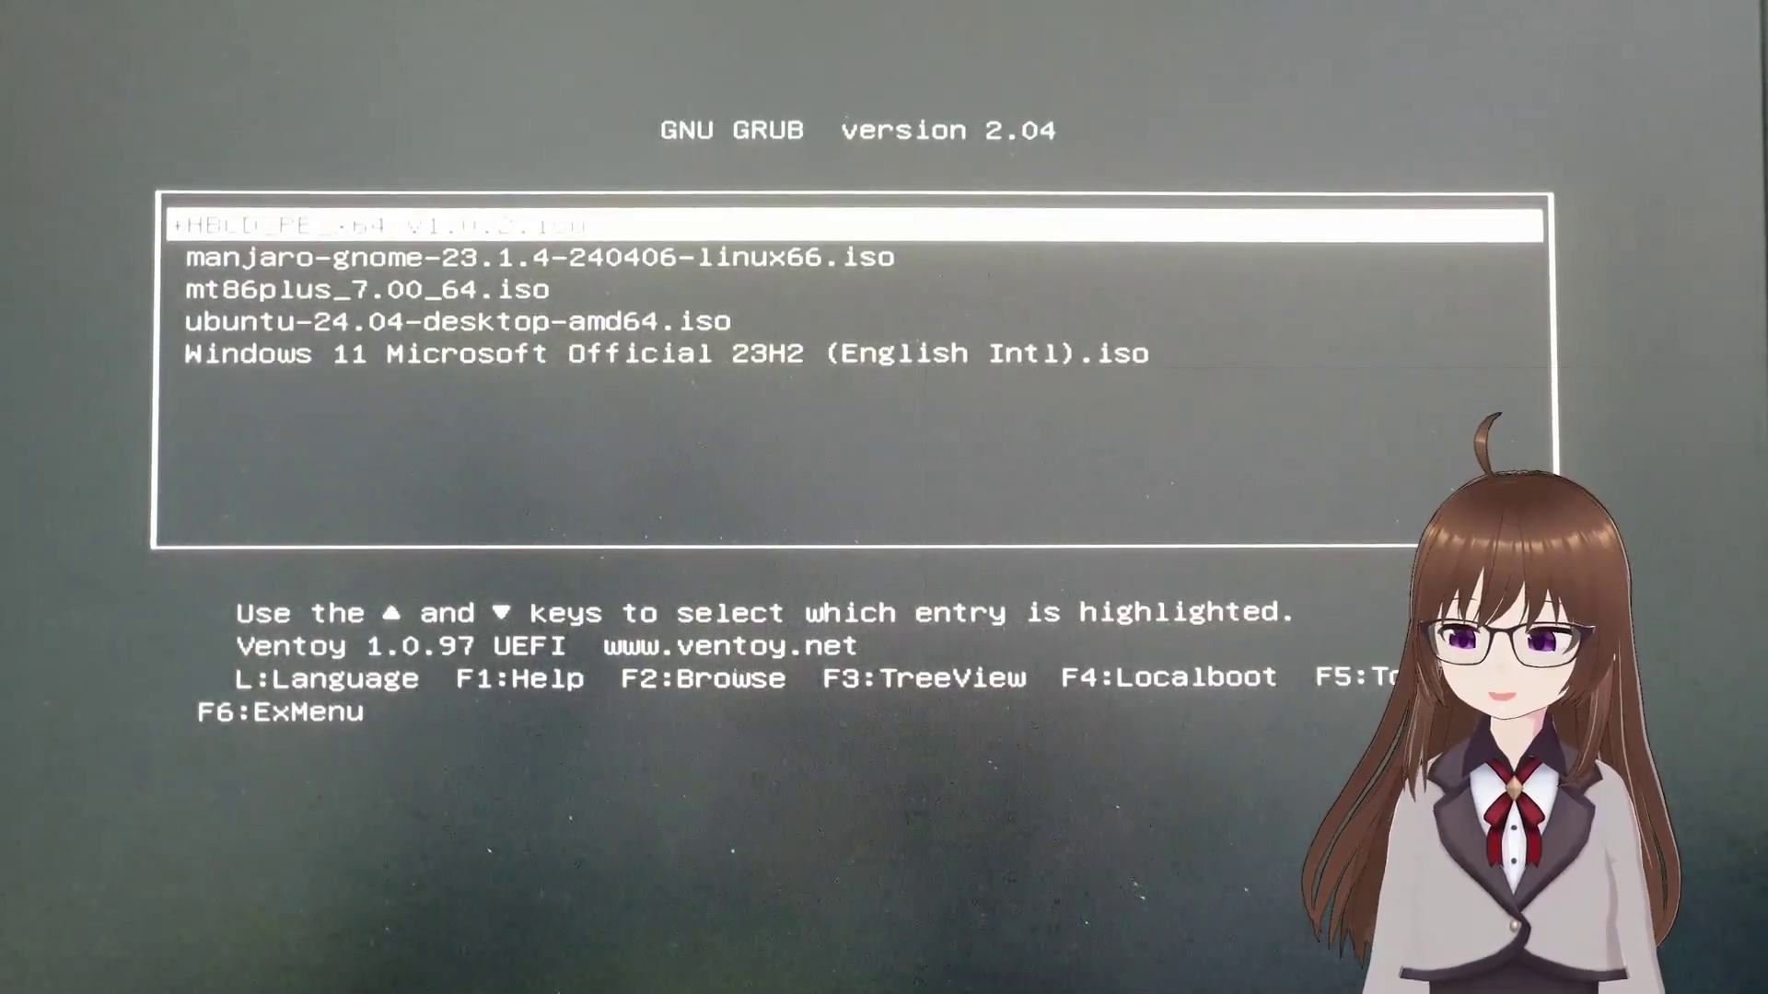
{"action": "key", "text": "Down"}
{"action": "key", "text": "Down"}
{"action": "key", "text": "Down"}
{"action": "key", "text": "Down"}
Step: Look over the Manjaro entry, then boot the Windows 11 ISO in normal mode
{"action": "key", "text": "Up"}
{"action": "key", "text": "Up"}
{"action": "key", "text": "Up"}
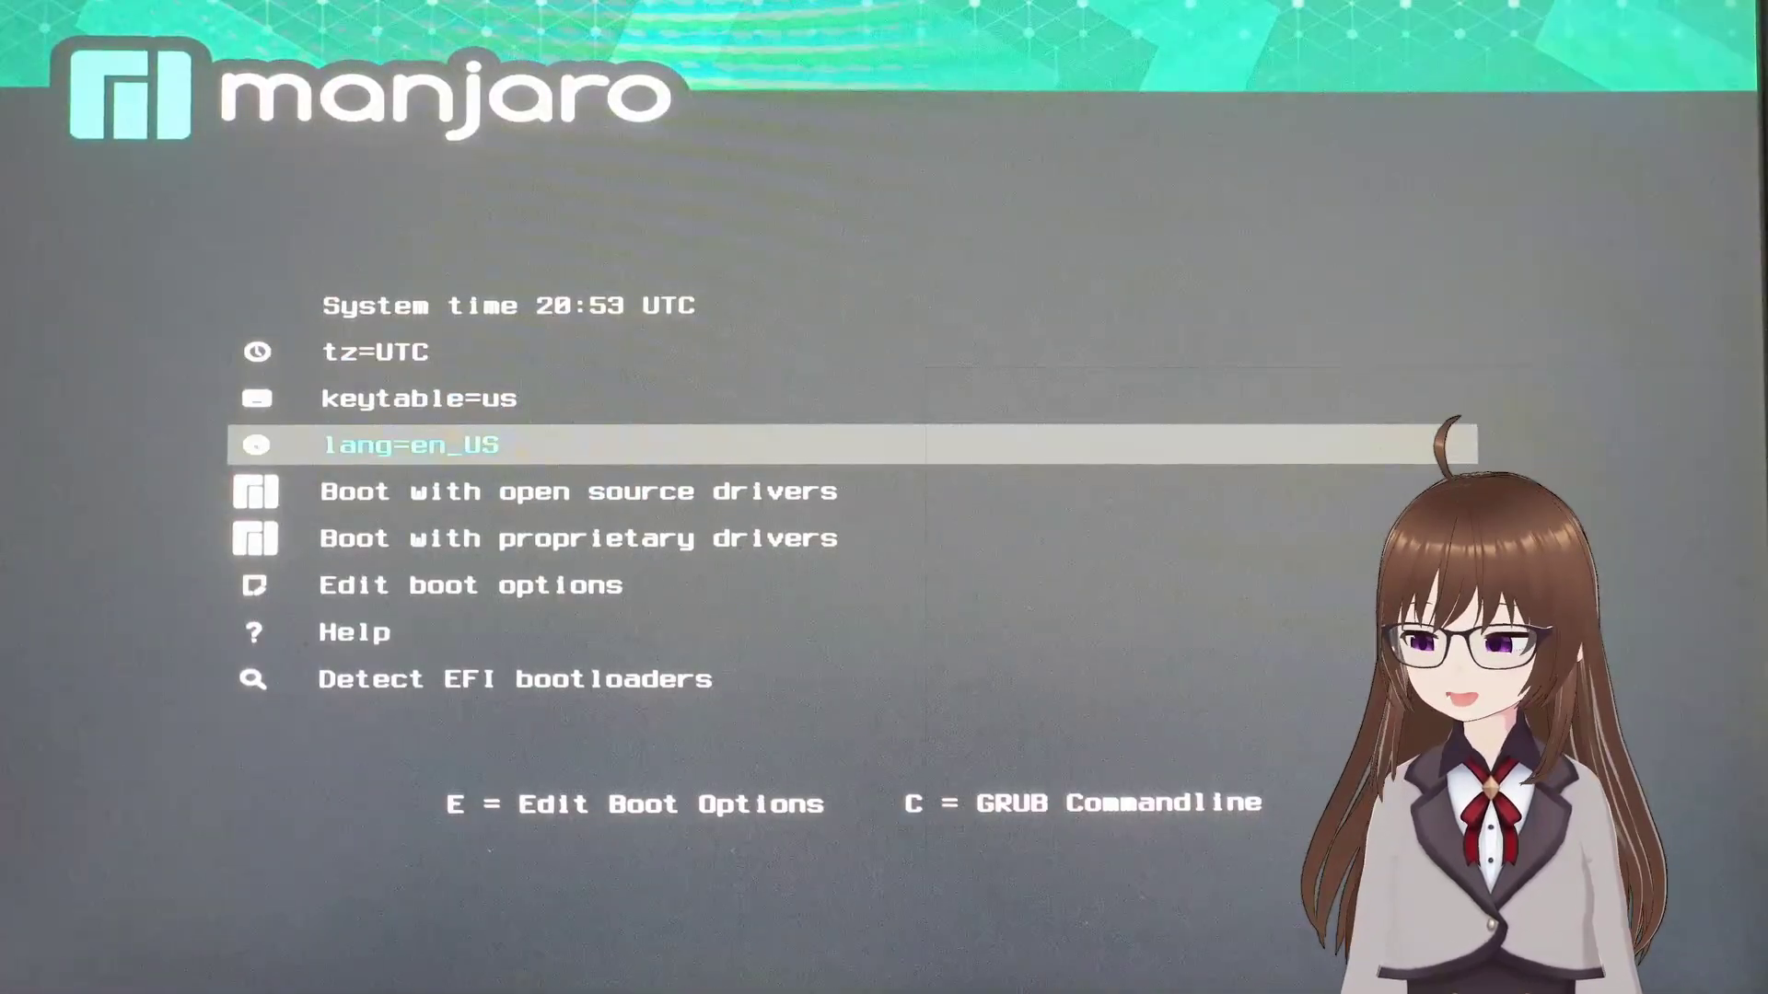
{"action": "key", "text": "Down"}
{"action": "key", "text": "Down"}
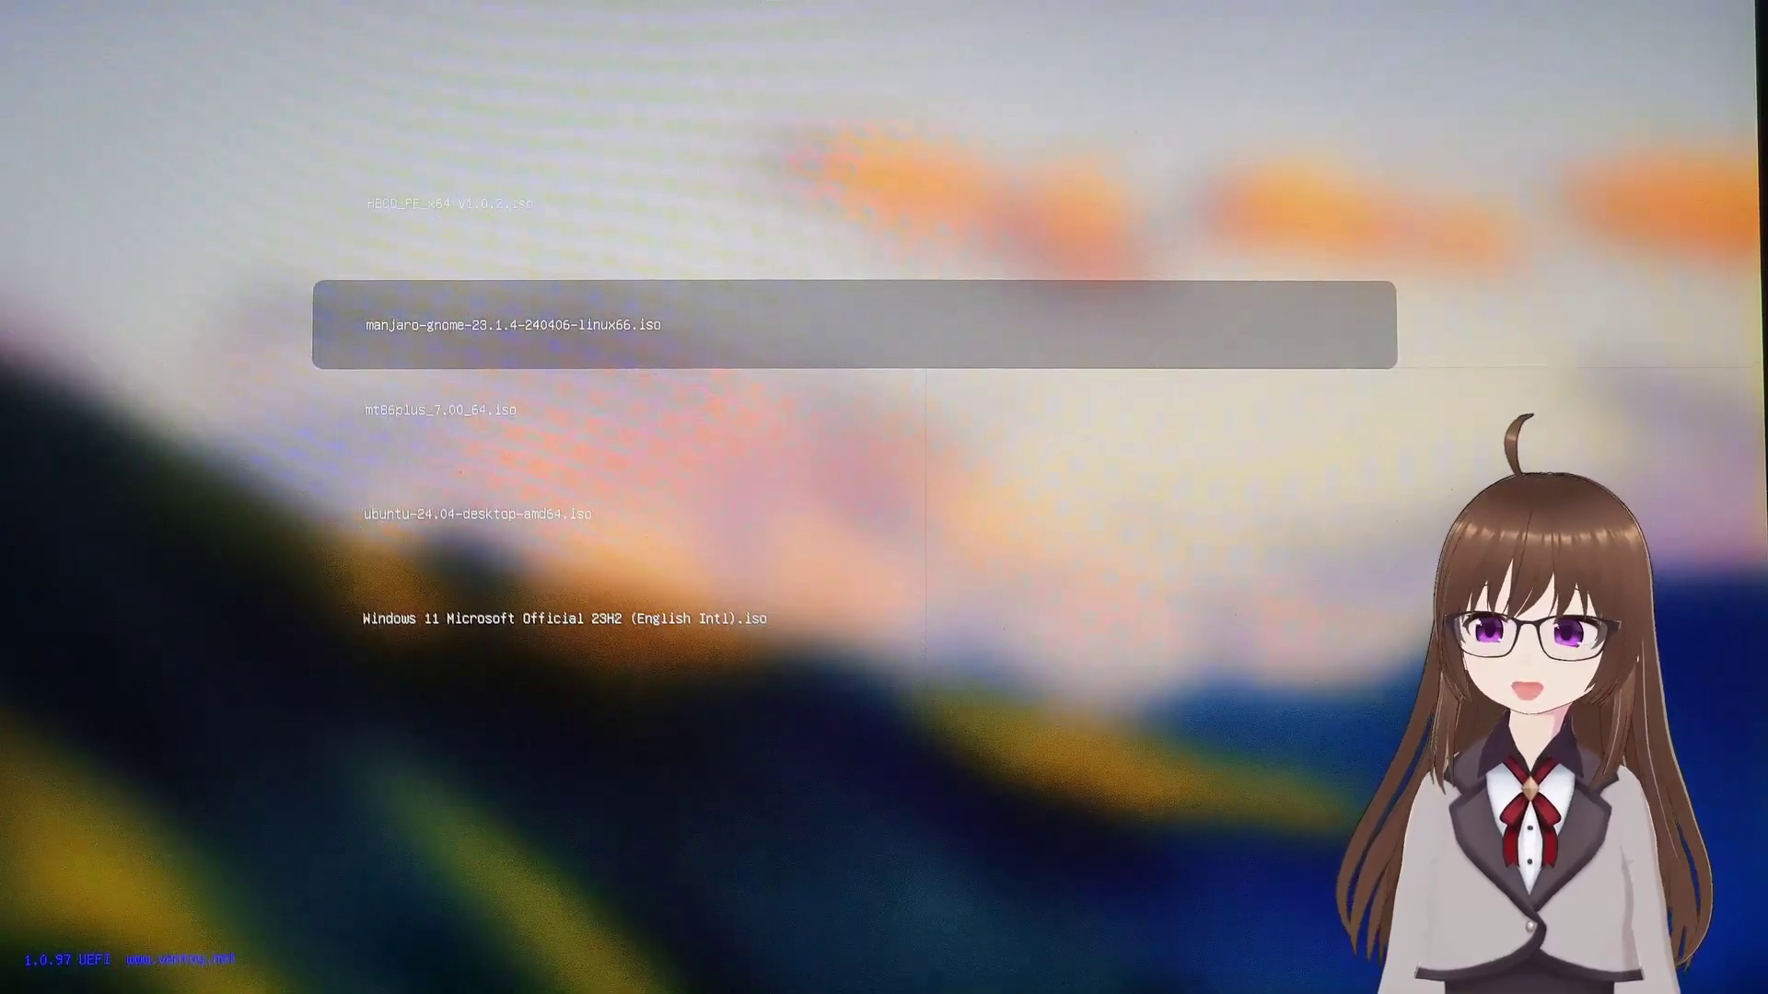
{"action": "key", "text": "Down"}
{"action": "key", "text": "Down"}
{"action": "key", "text": "Down"}
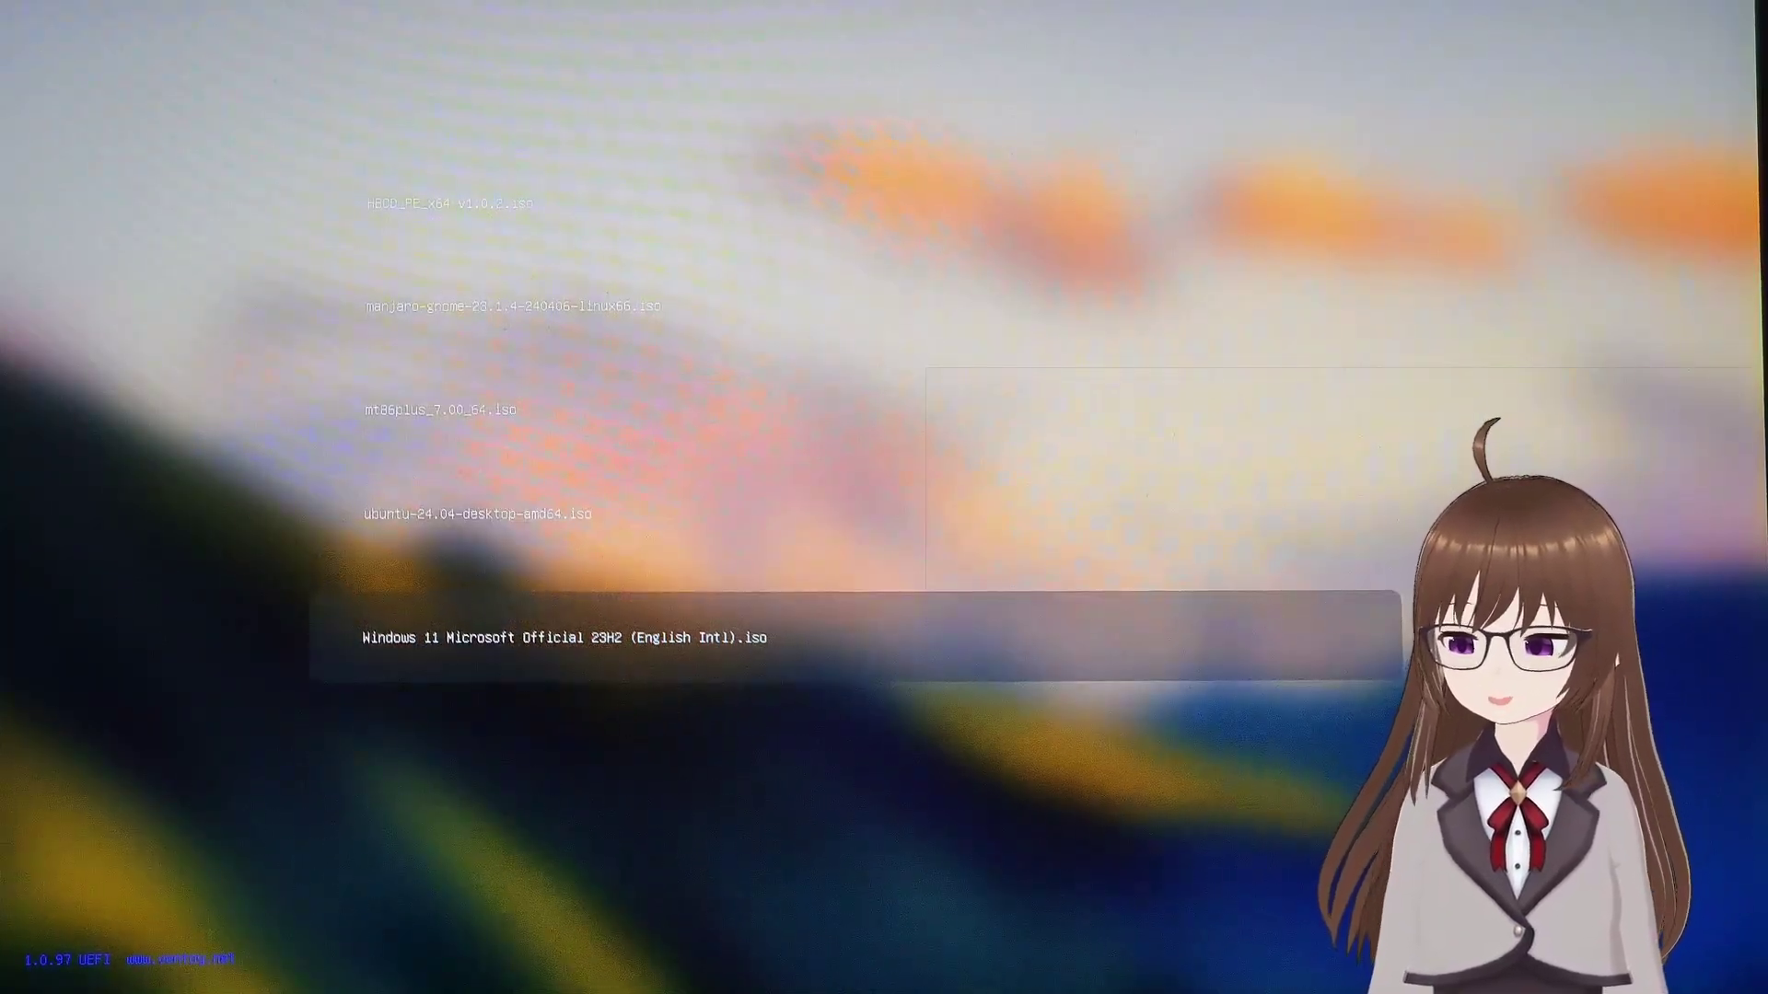
{"action": "key", "text": "Return"}
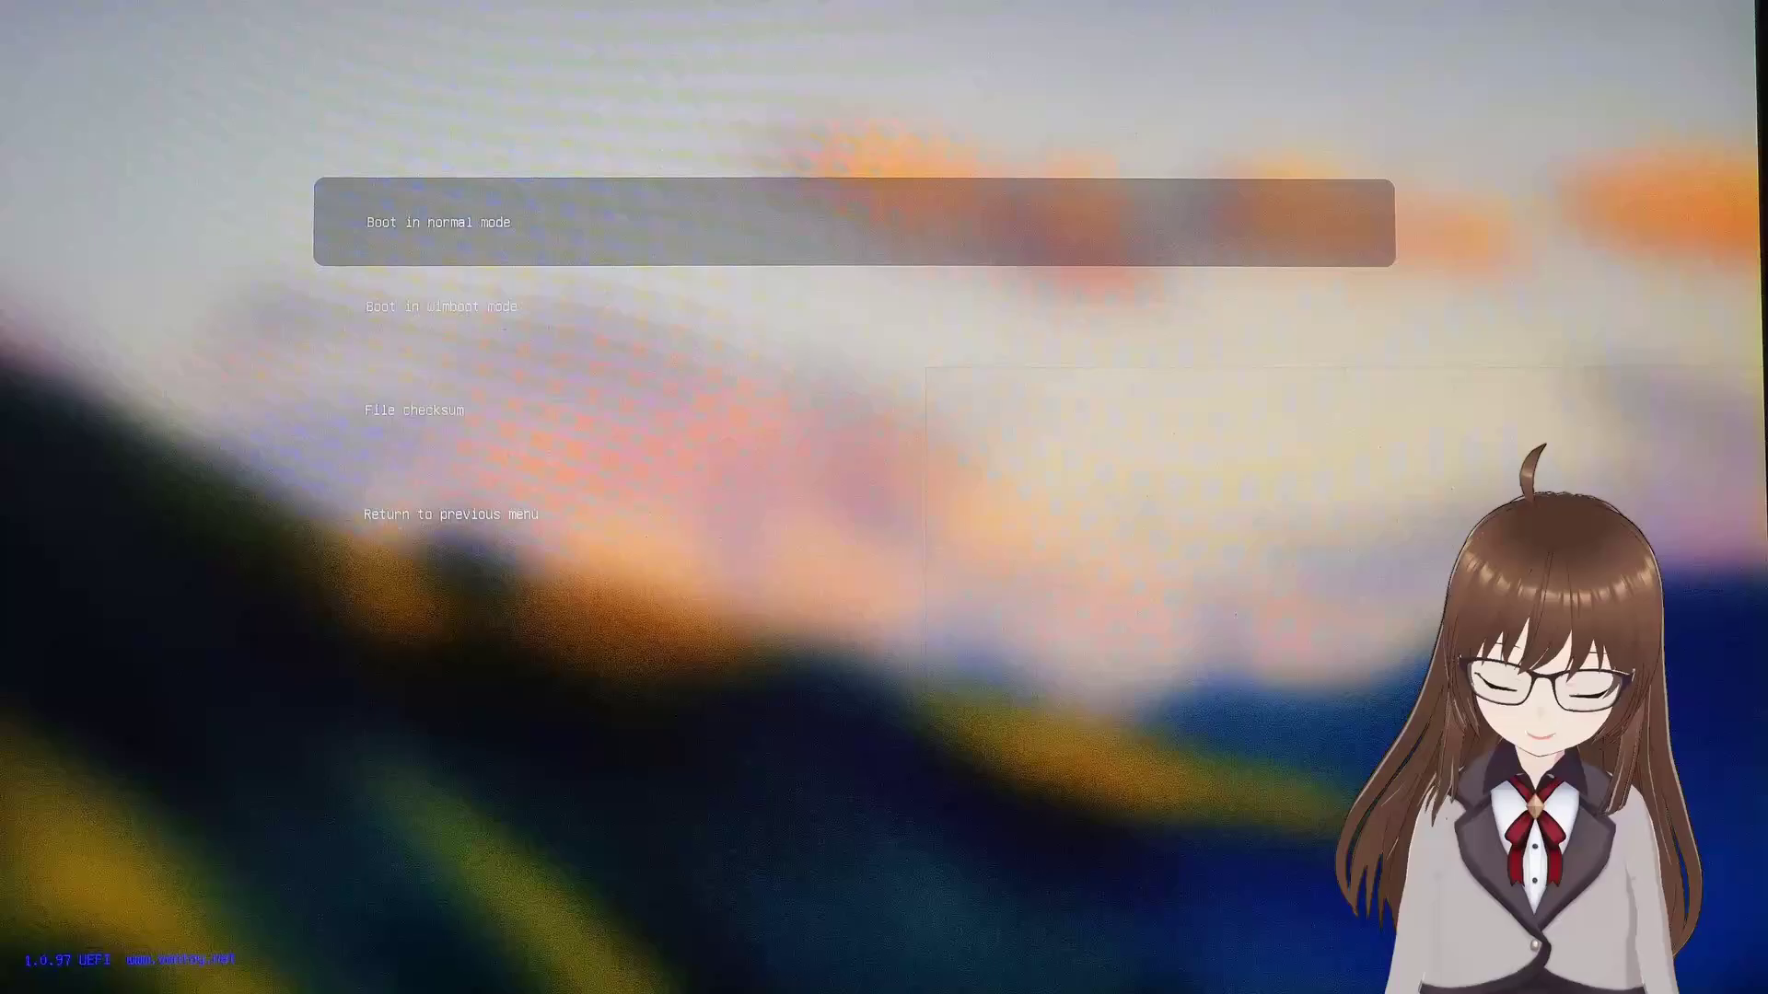
{"action": "key", "text": "Return"}
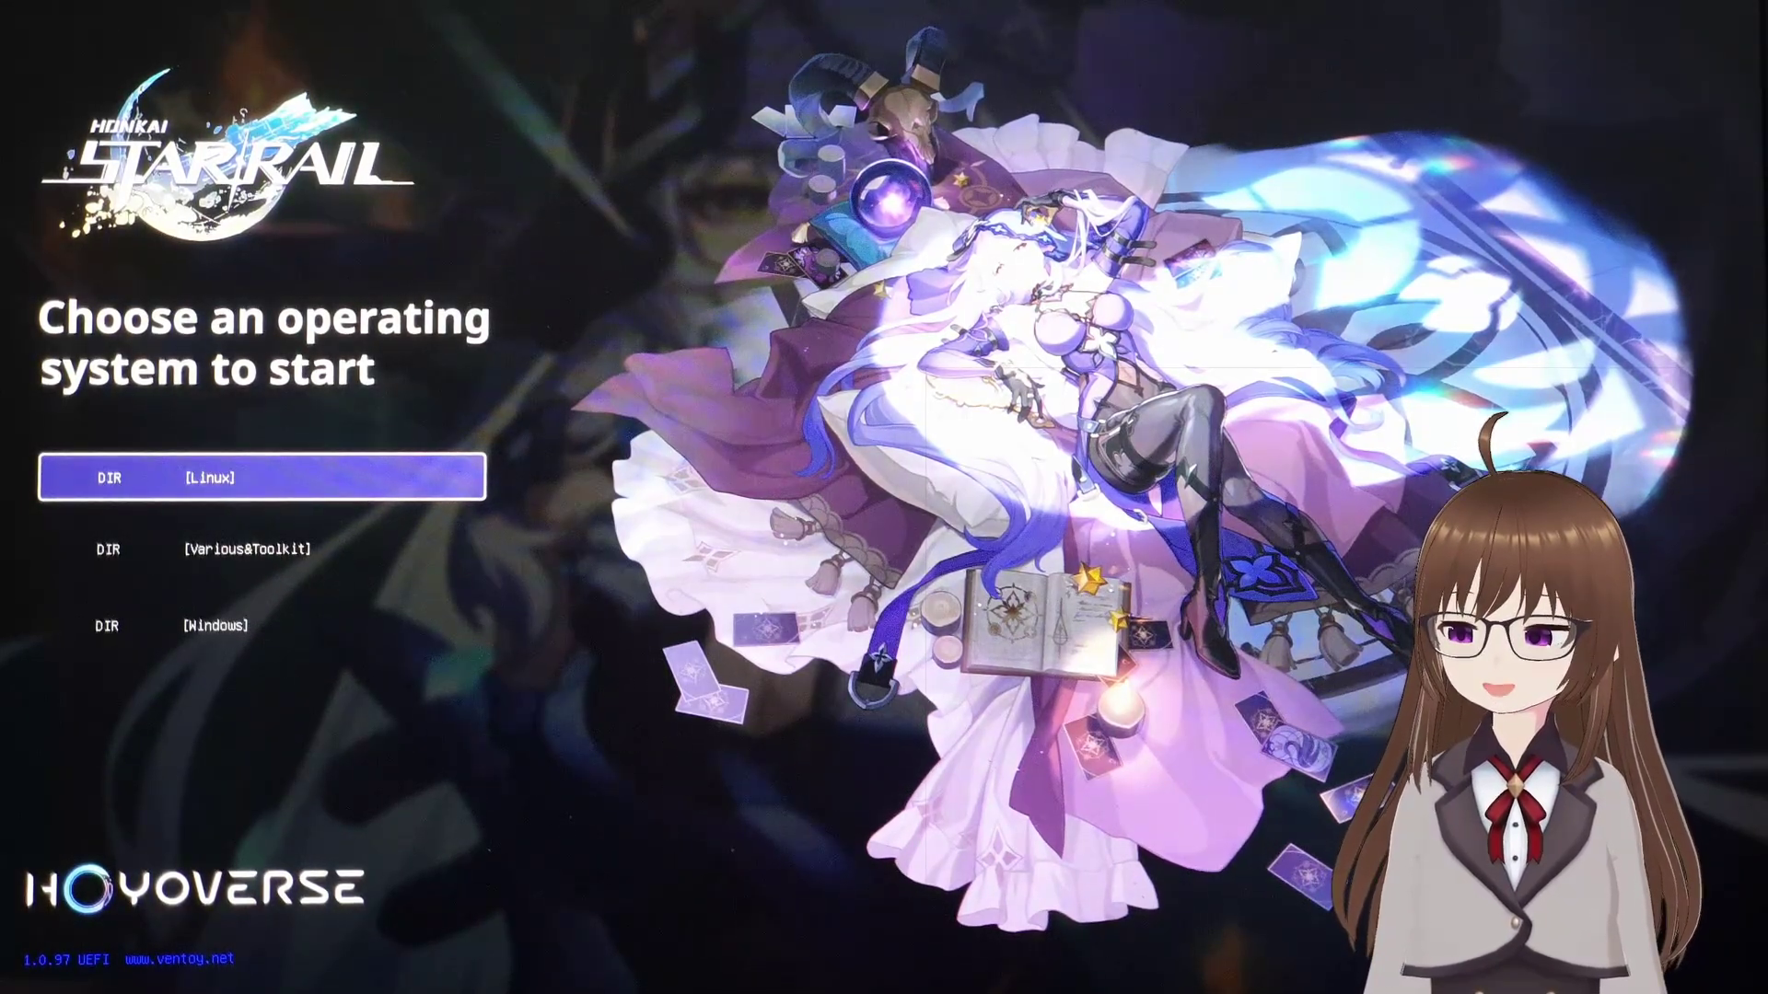
Step: Cycle through the top-level Linux, Various&Toolkit and Windows folders
{"action": "key", "text": "Down"}
{"action": "key", "text": "Down"}
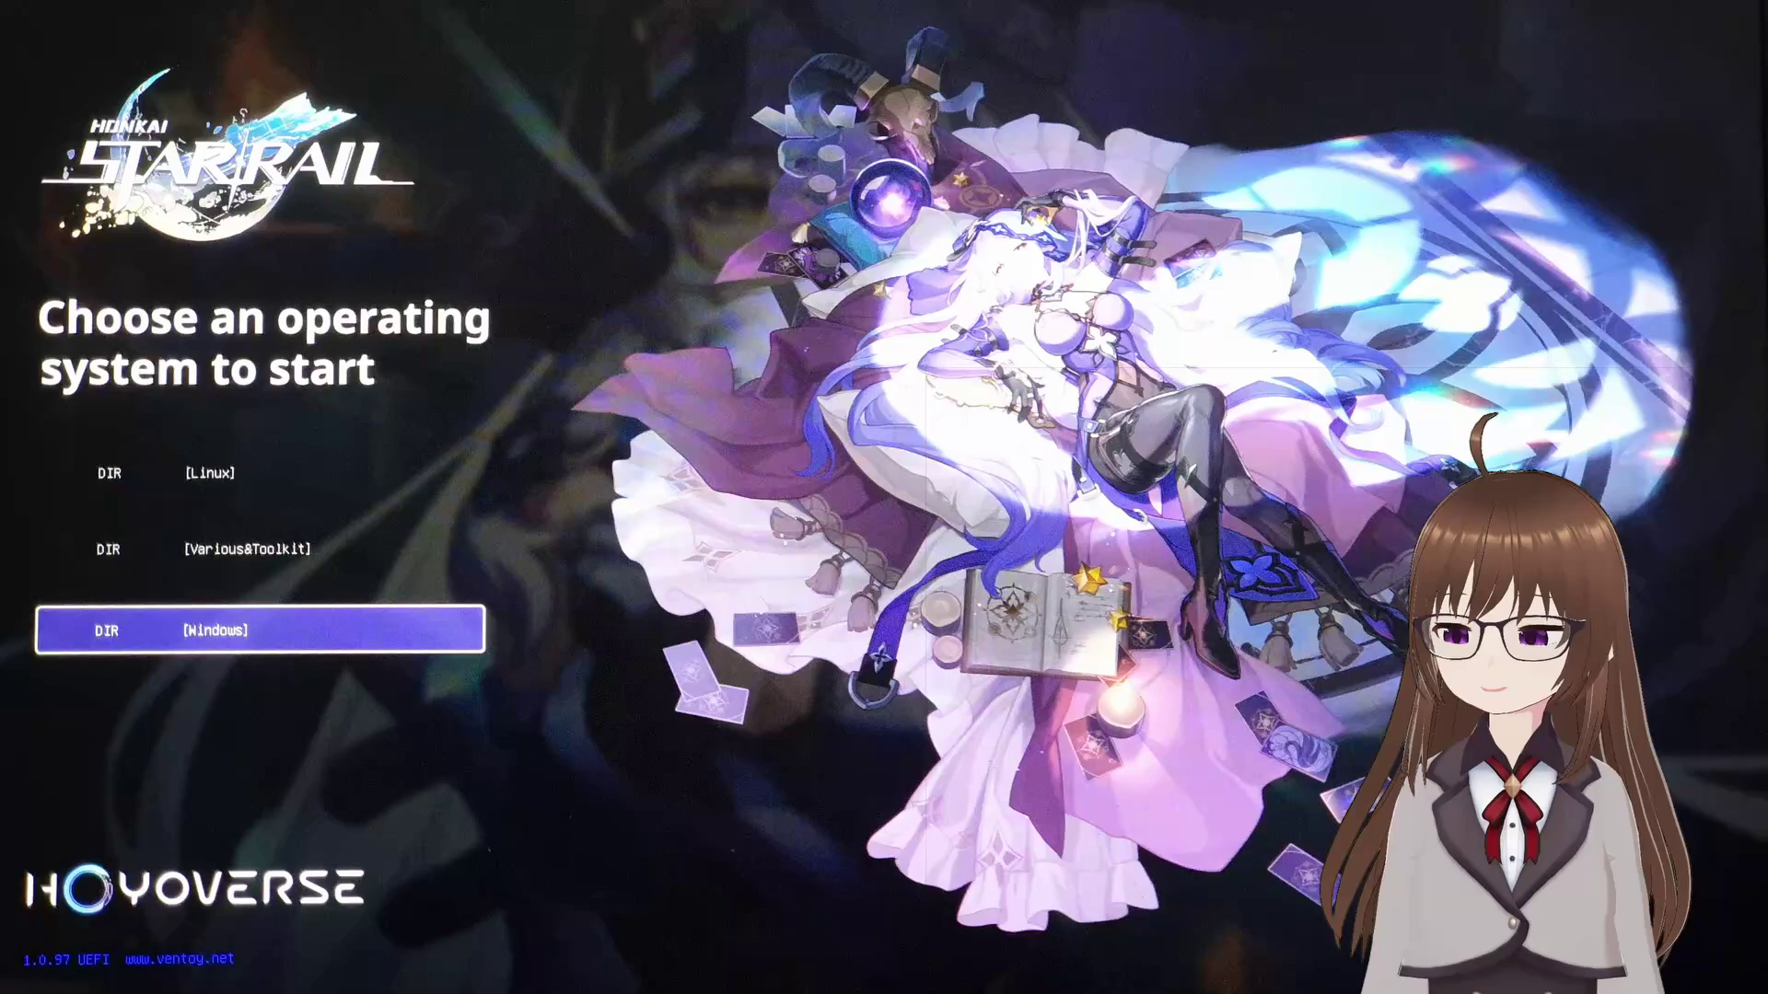
{"action": "key", "text": "Up"}
{"action": "key", "text": "Up"}
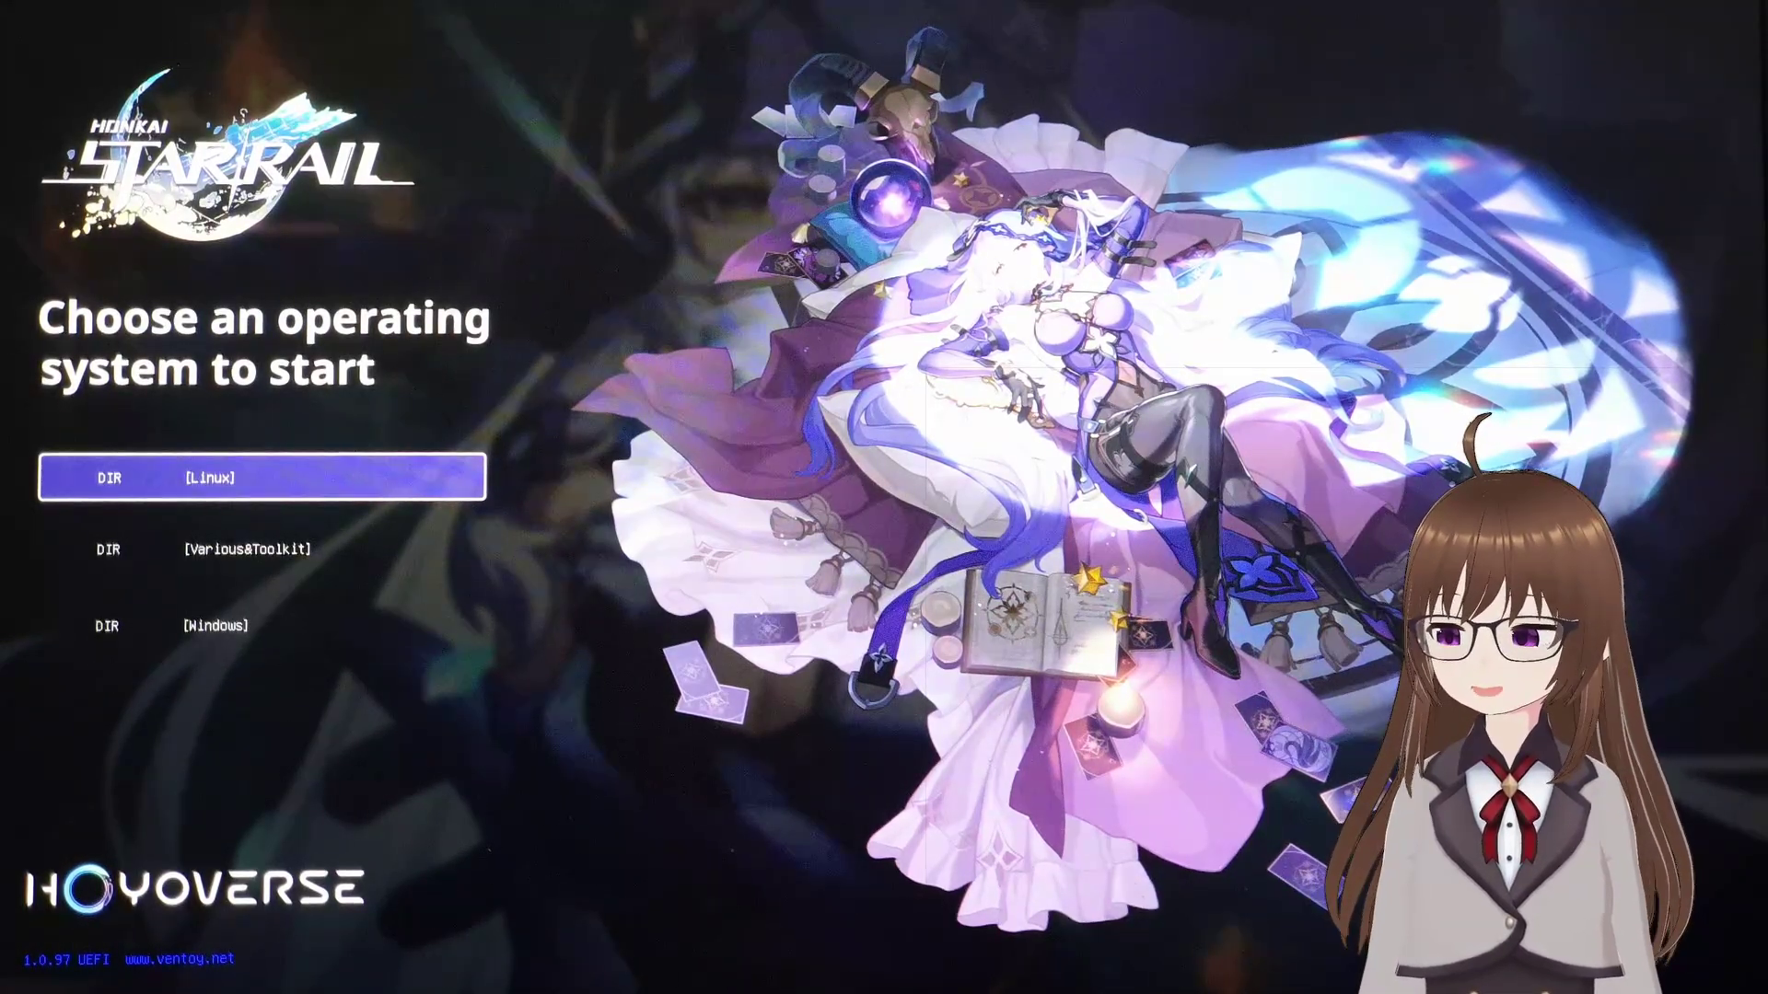
{"action": "key", "text": "Down"}
{"action": "key", "text": "Down"}
{"action": "key", "text": "Down"}
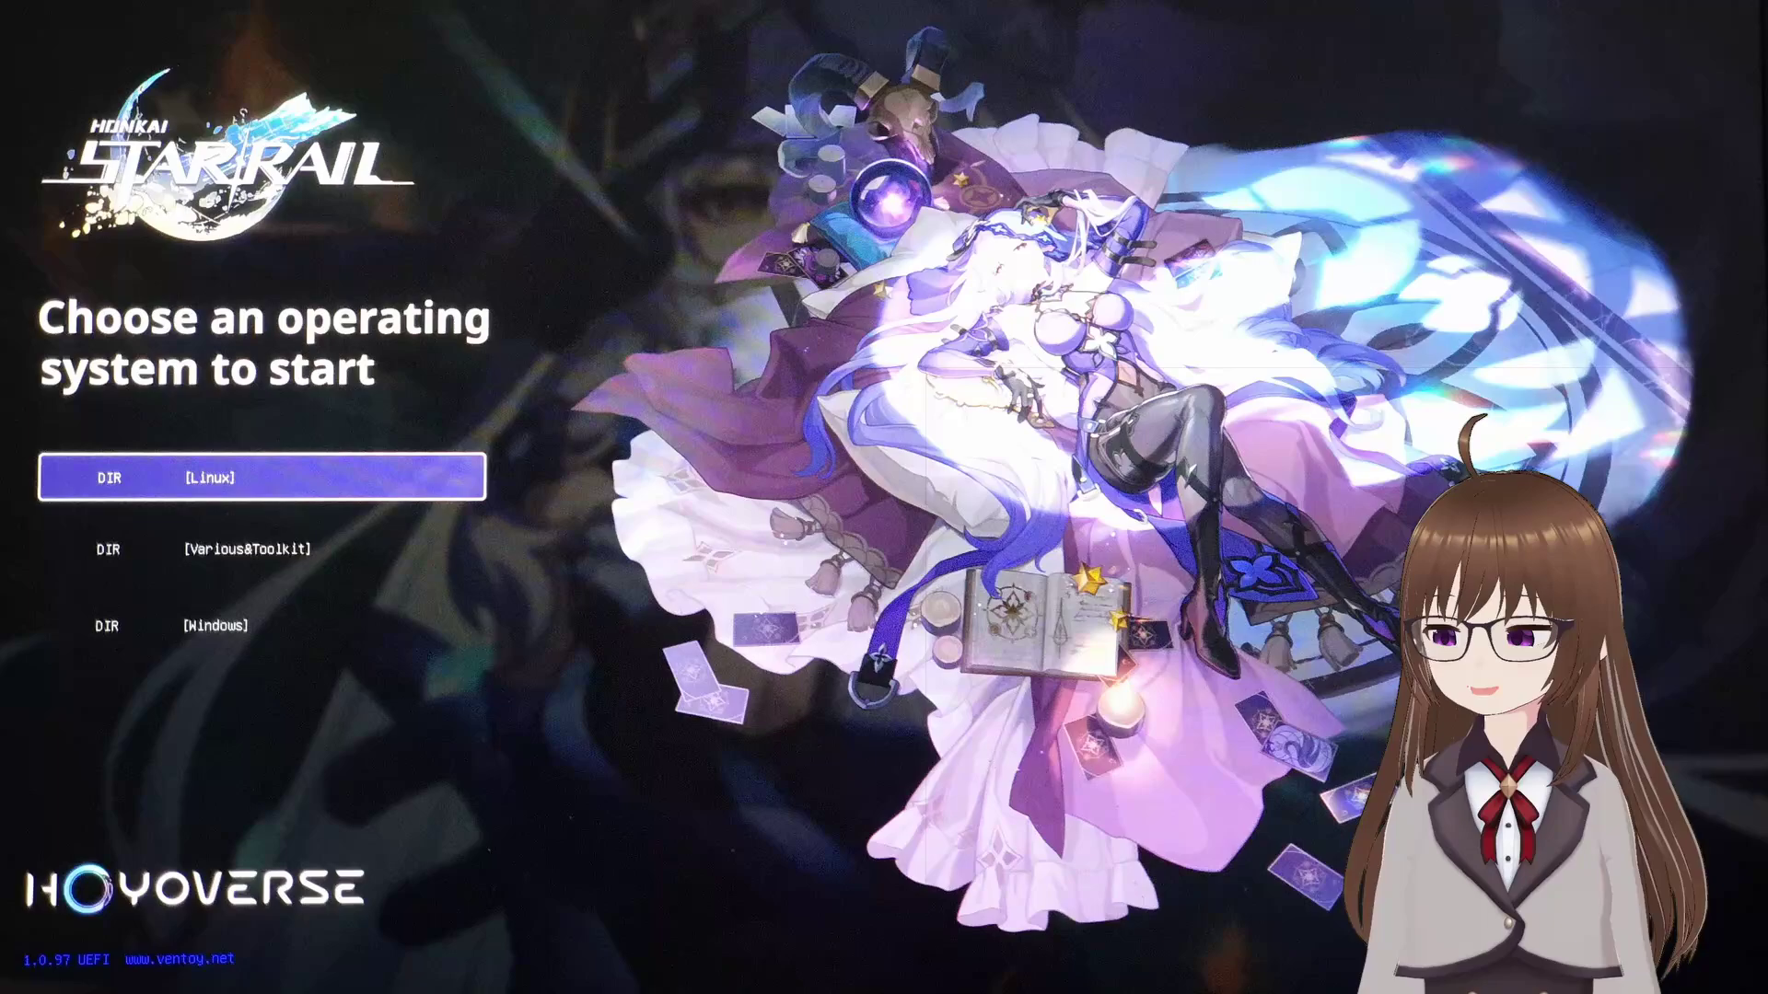
{"action": "key", "text": "Down"}
{"action": "key", "text": "Down"}
{"action": "key", "text": "Up"}
{"action": "key", "text": "Up"}
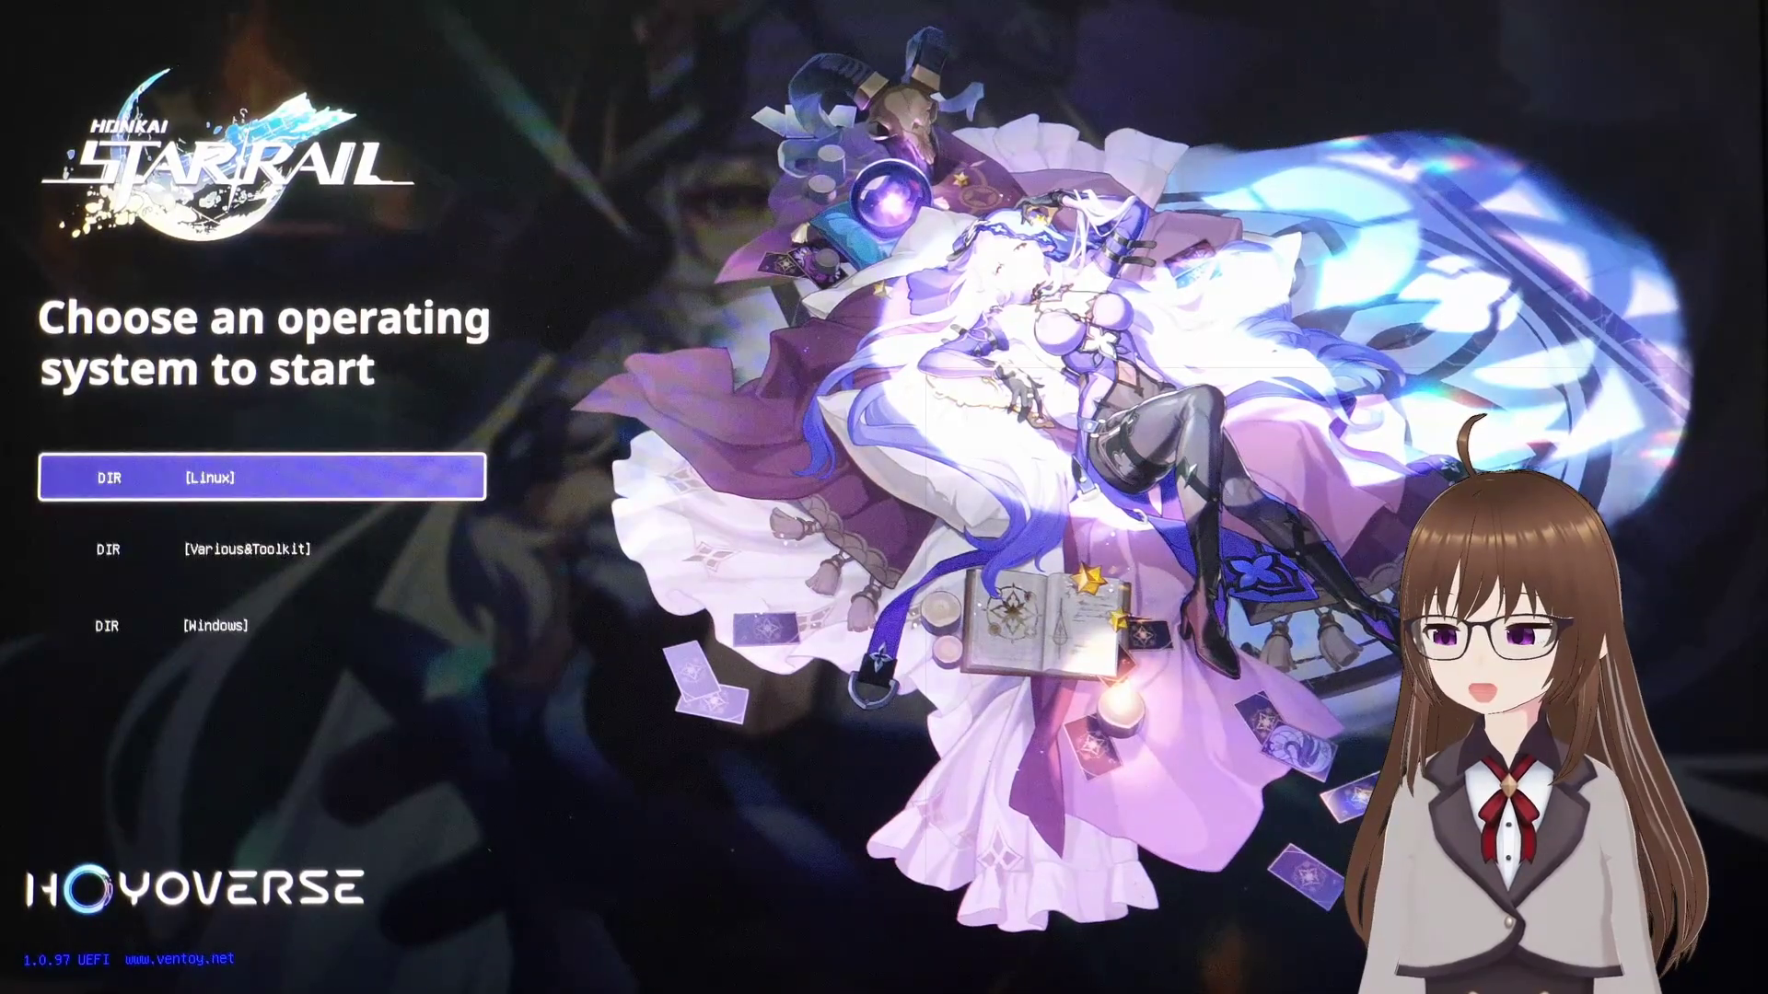
Step: Browse the Linux folder through Debian into the Ubuntu ISO list
{"action": "key", "text": "Return"}
{"action": "key", "text": "Down"}
{"action": "key", "text": "Down"}
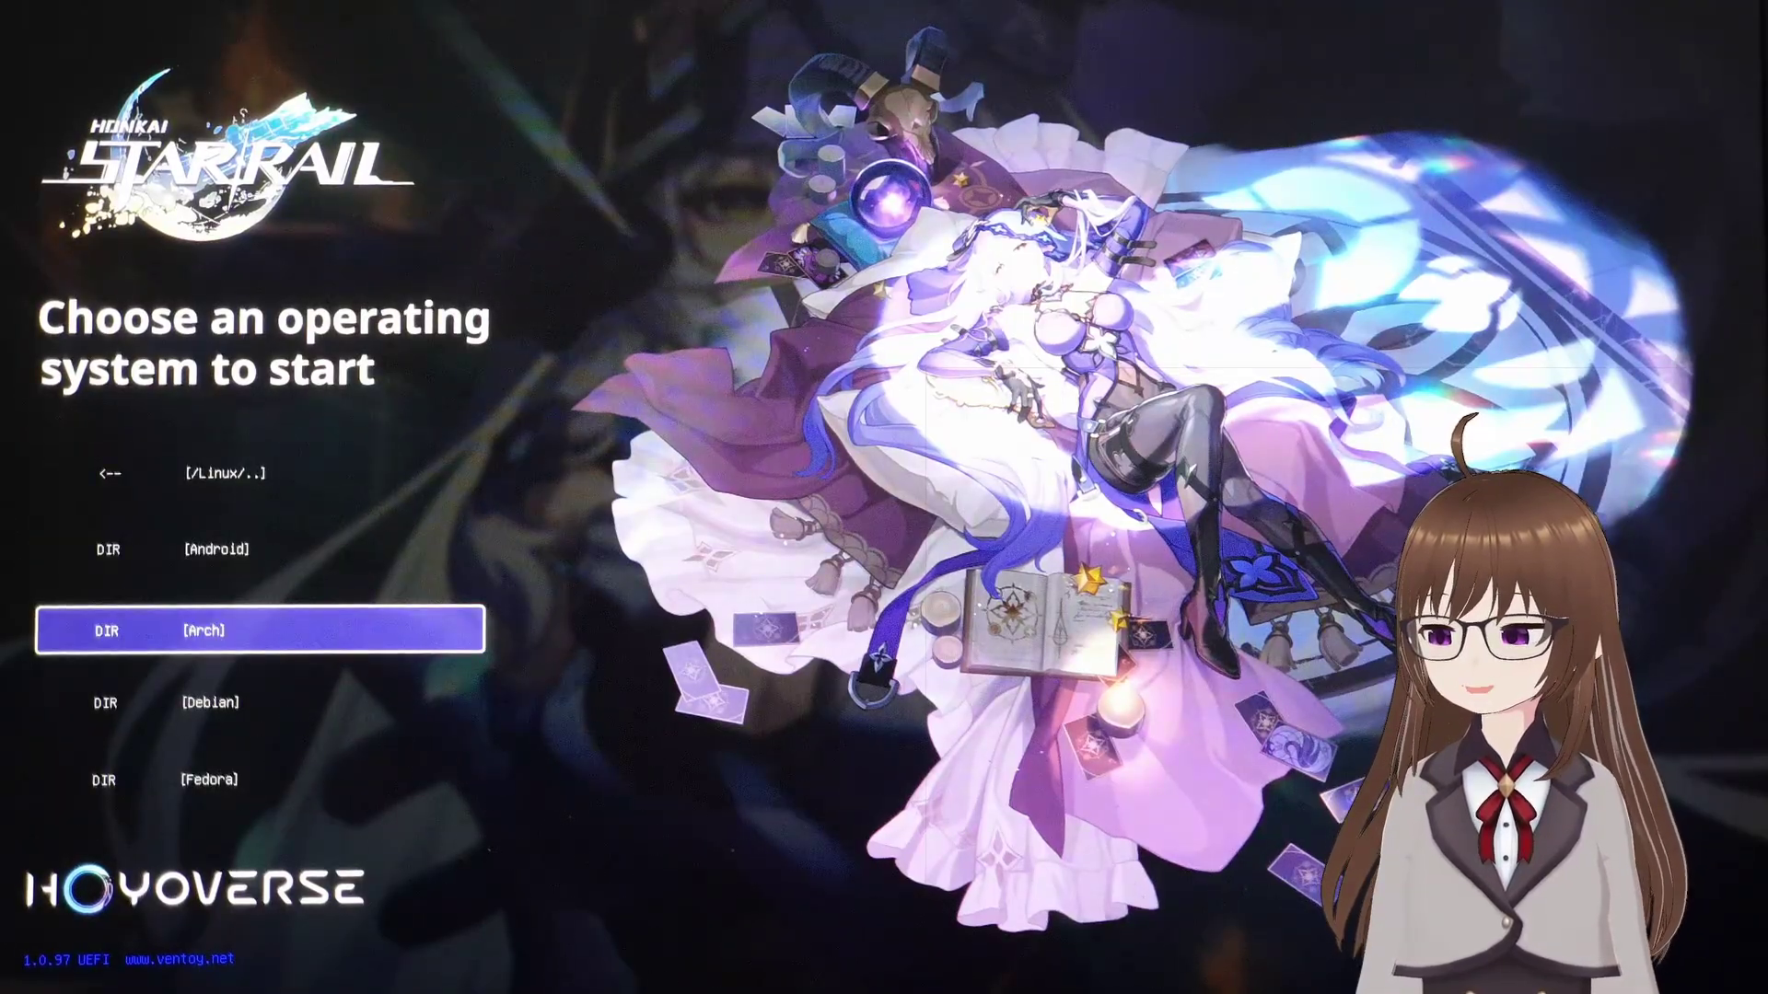
{"action": "key", "text": "Down"}
{"action": "key", "text": "Down"}
{"action": "key", "text": "Up"}
{"action": "key", "text": "Up"}
{"action": "key", "text": "Up"}
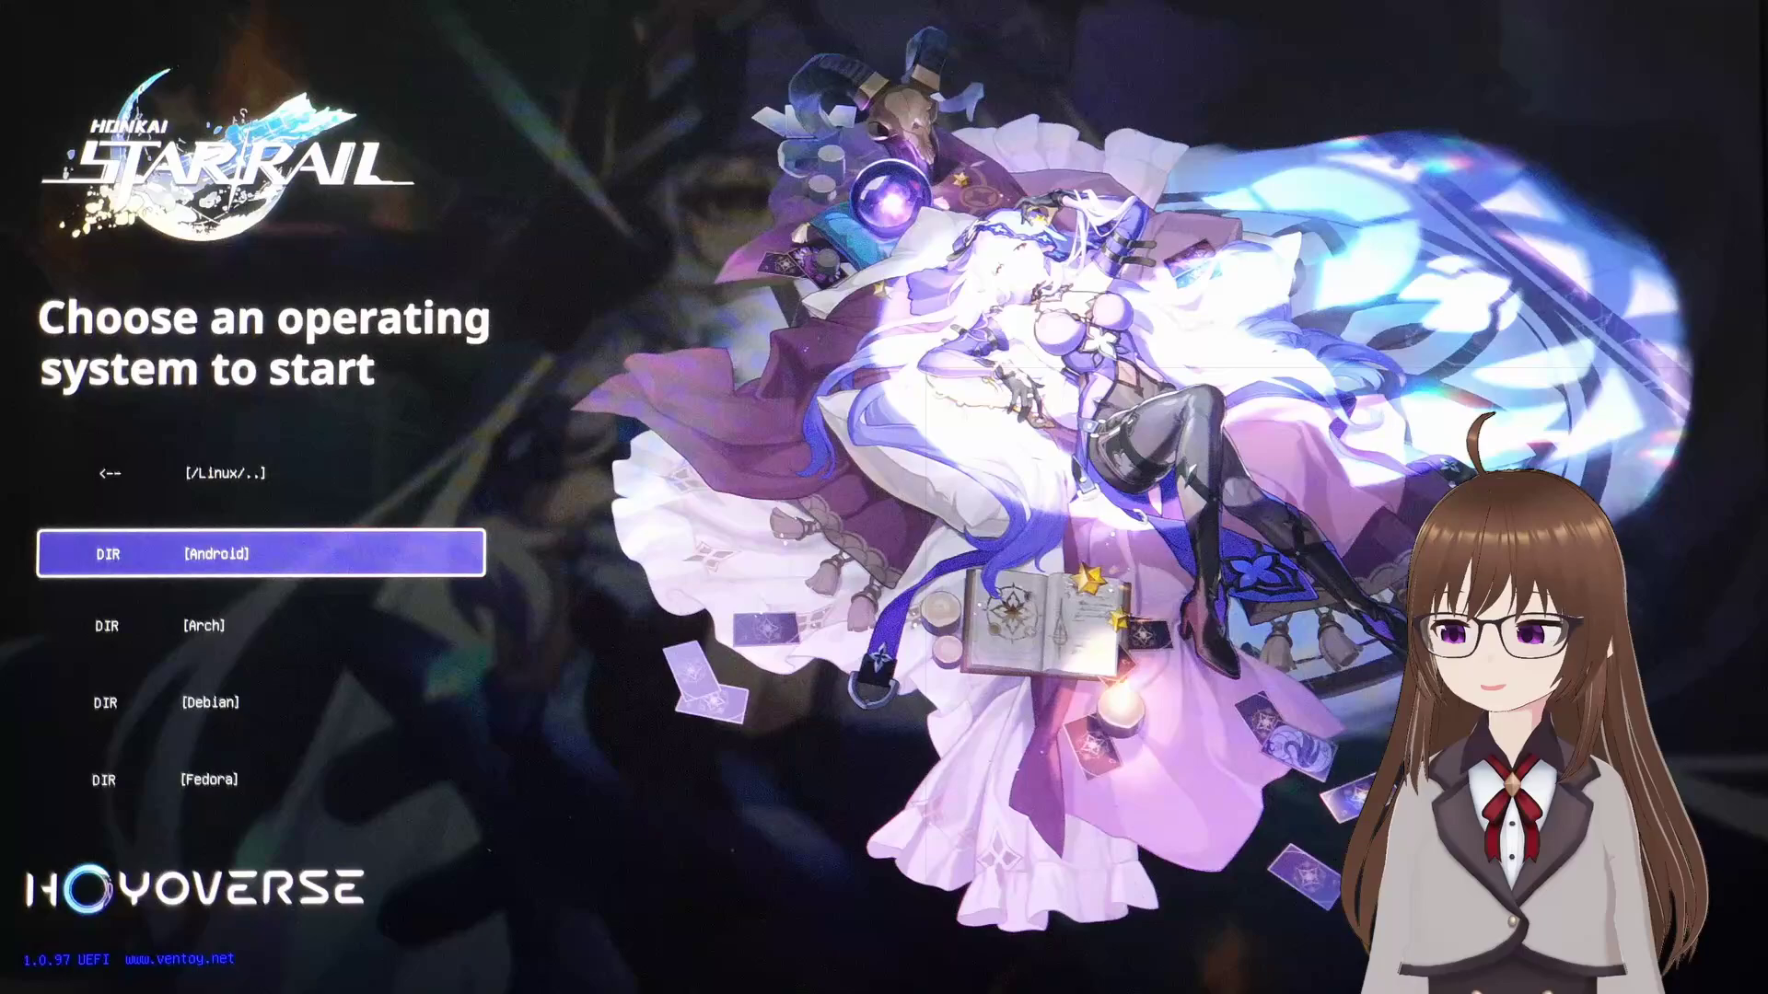
{"action": "key", "text": "Up"}
{"action": "key", "text": "Down"}
{"action": "key", "text": "Down"}
{"action": "key", "text": "Down"}
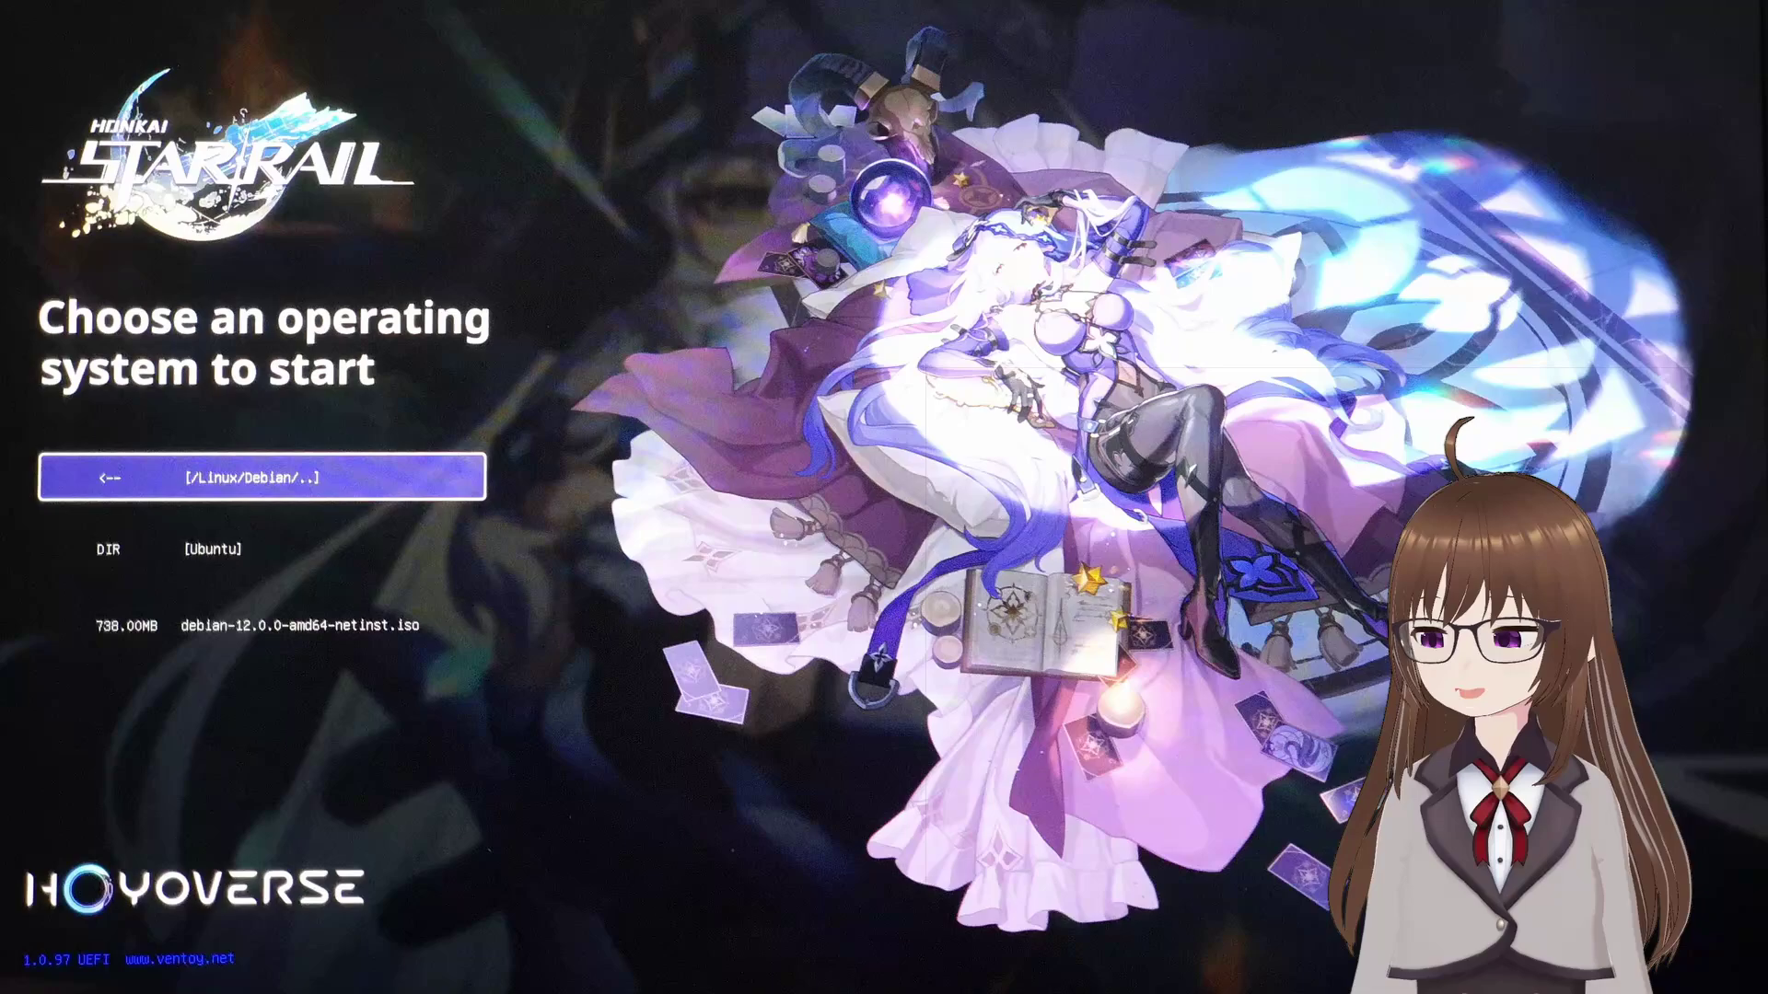
{"action": "key", "text": "Down"}
{"action": "key", "text": "Return"}
{"action": "key", "text": "Down"}
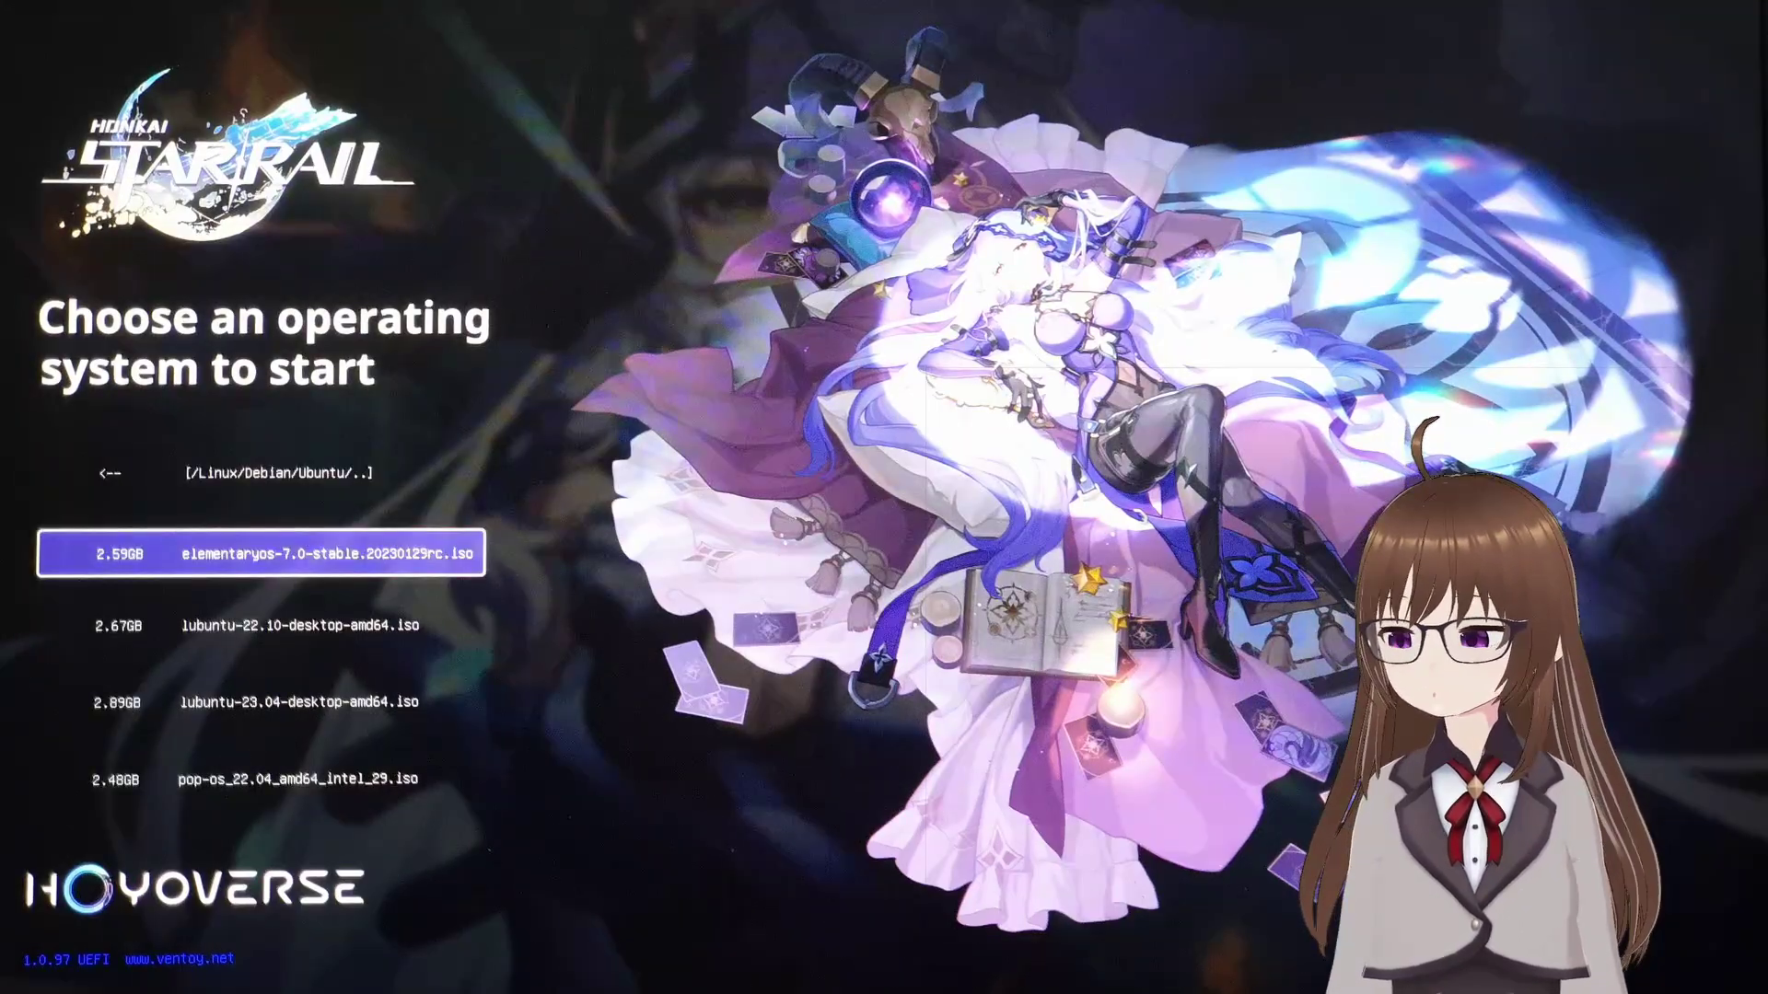
{"action": "key", "text": "Down"}
{"action": "key", "text": "Down"}
{"action": "key", "text": "Down"}
{"action": "key", "text": "Up"}
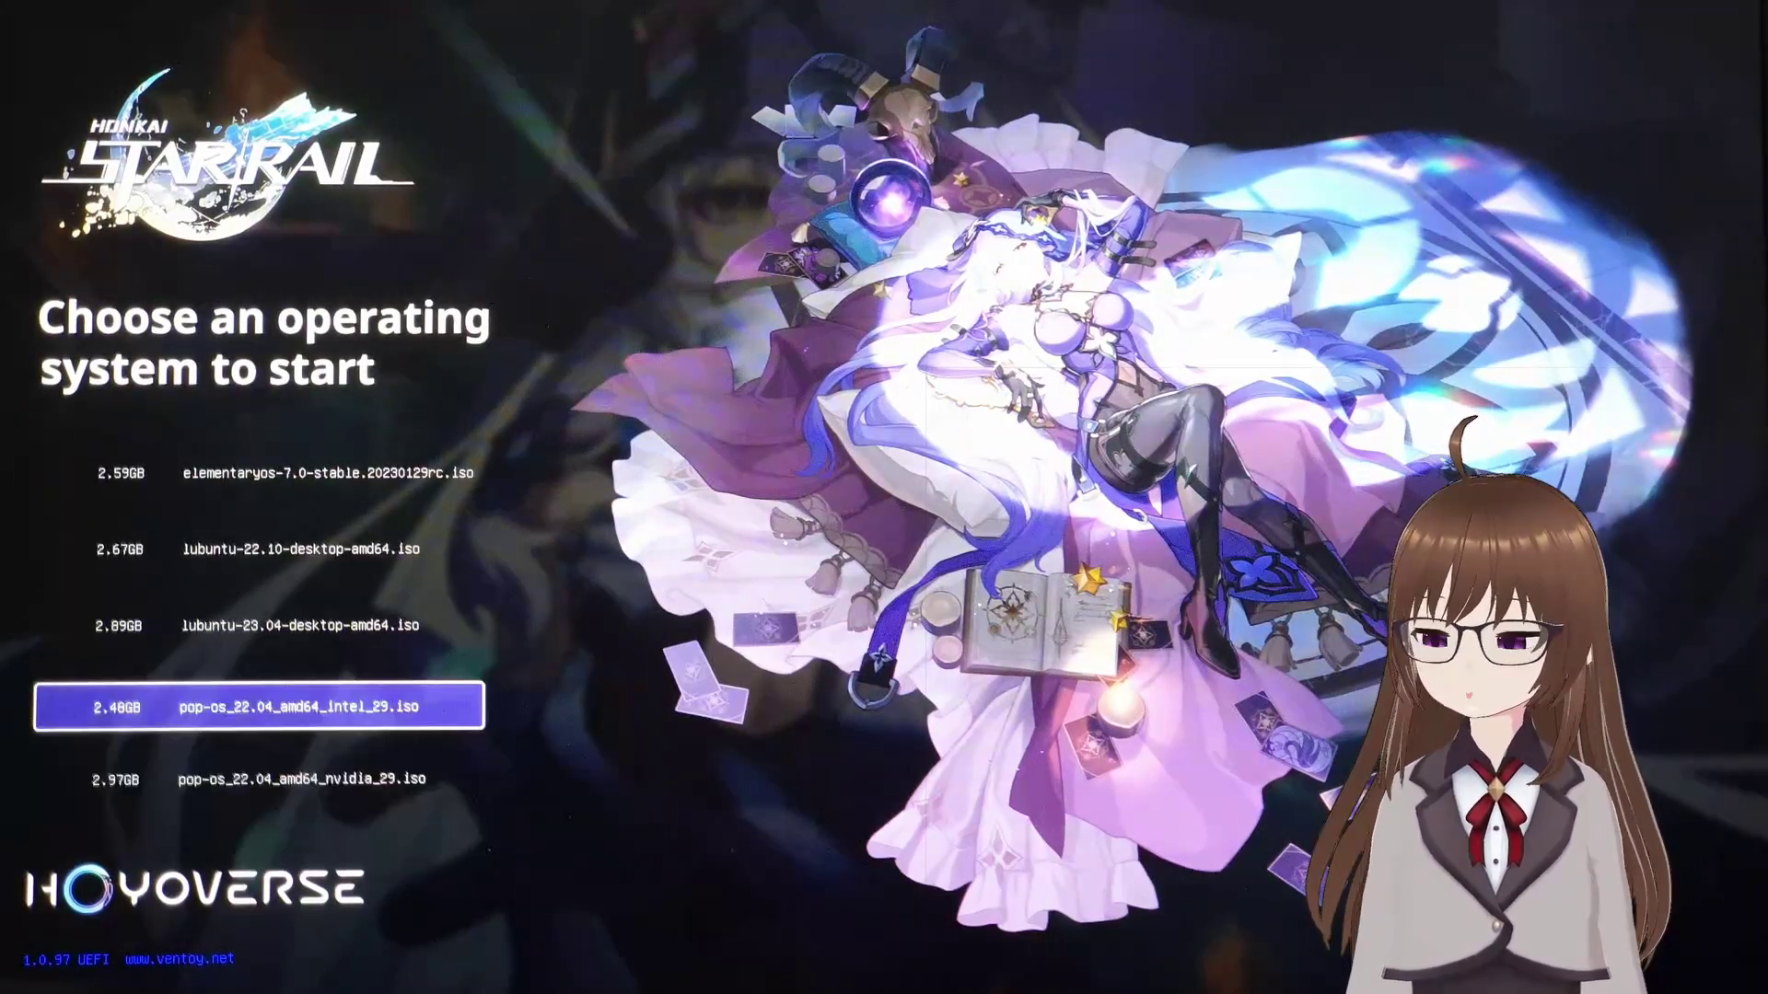
{"action": "key", "text": "Up"}
{"action": "key", "text": "Up"}
{"action": "key", "text": "Up"}
Step: Return to root, browse the Windows version folders, and switch to plain text mode
{"action": "key", "text": "Return"}
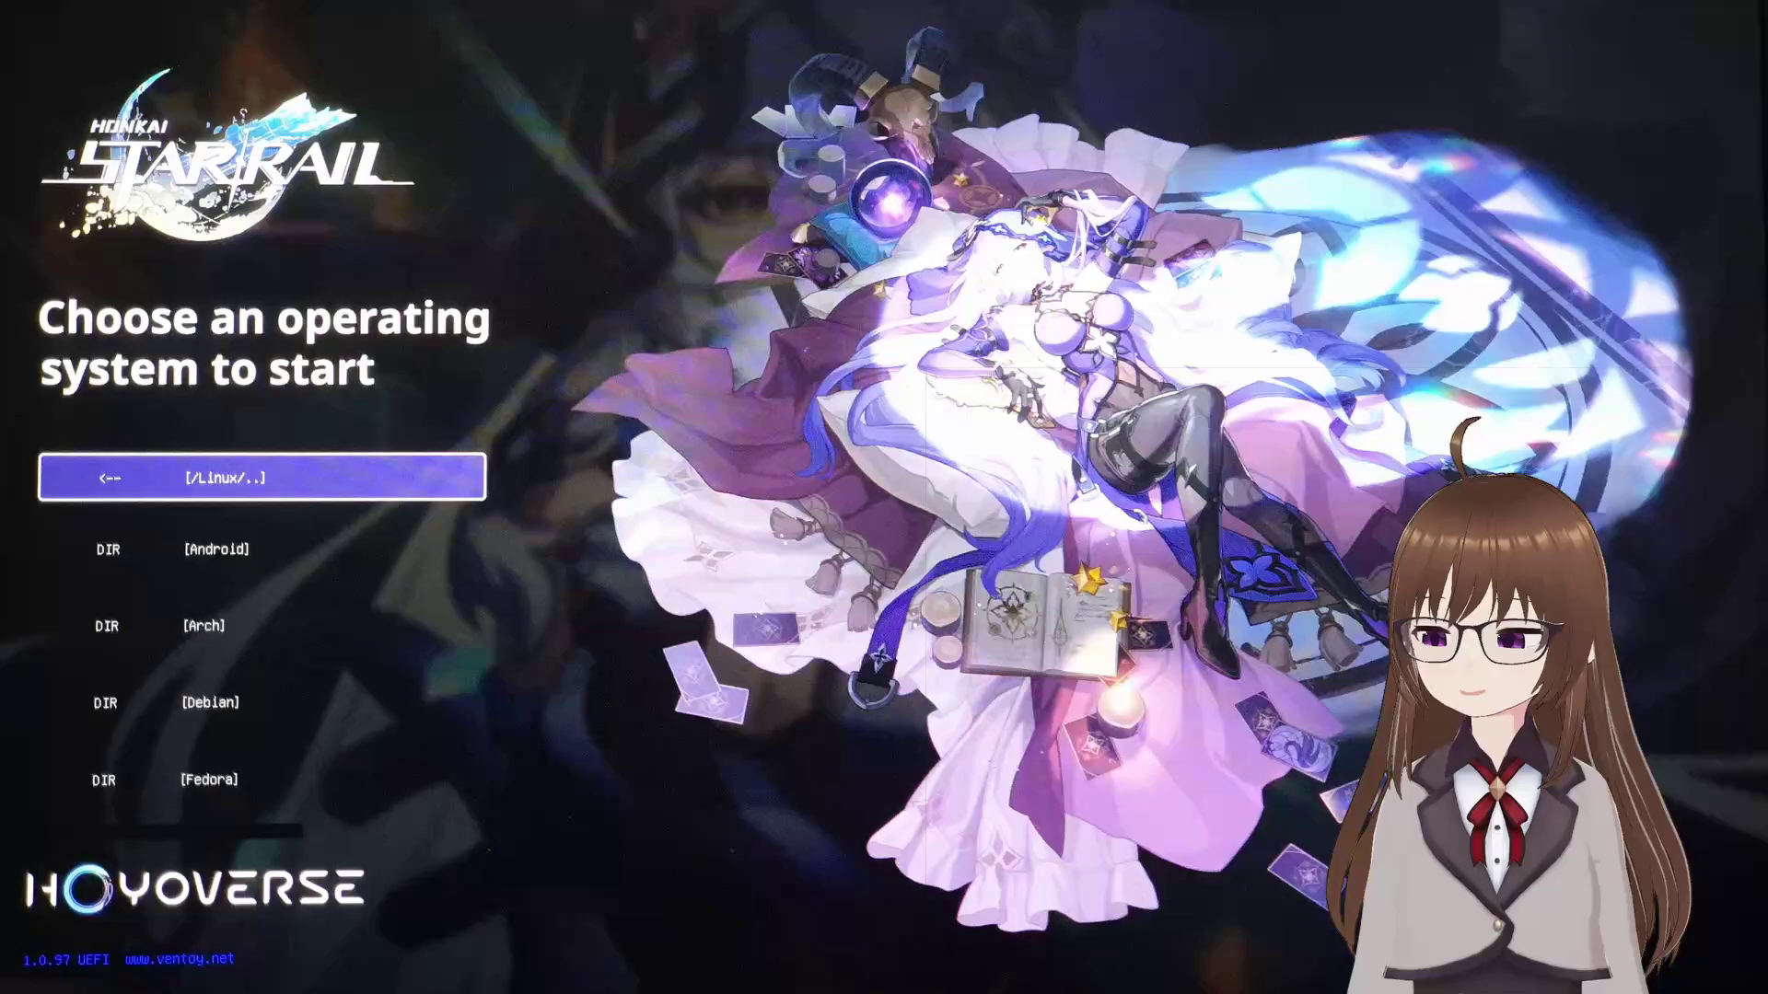
{"action": "key", "text": "Return"}
{"action": "key", "text": "Down"}
{"action": "key", "text": "Down"}
{"action": "key", "text": "Return"}
{"action": "key", "text": "Down"}
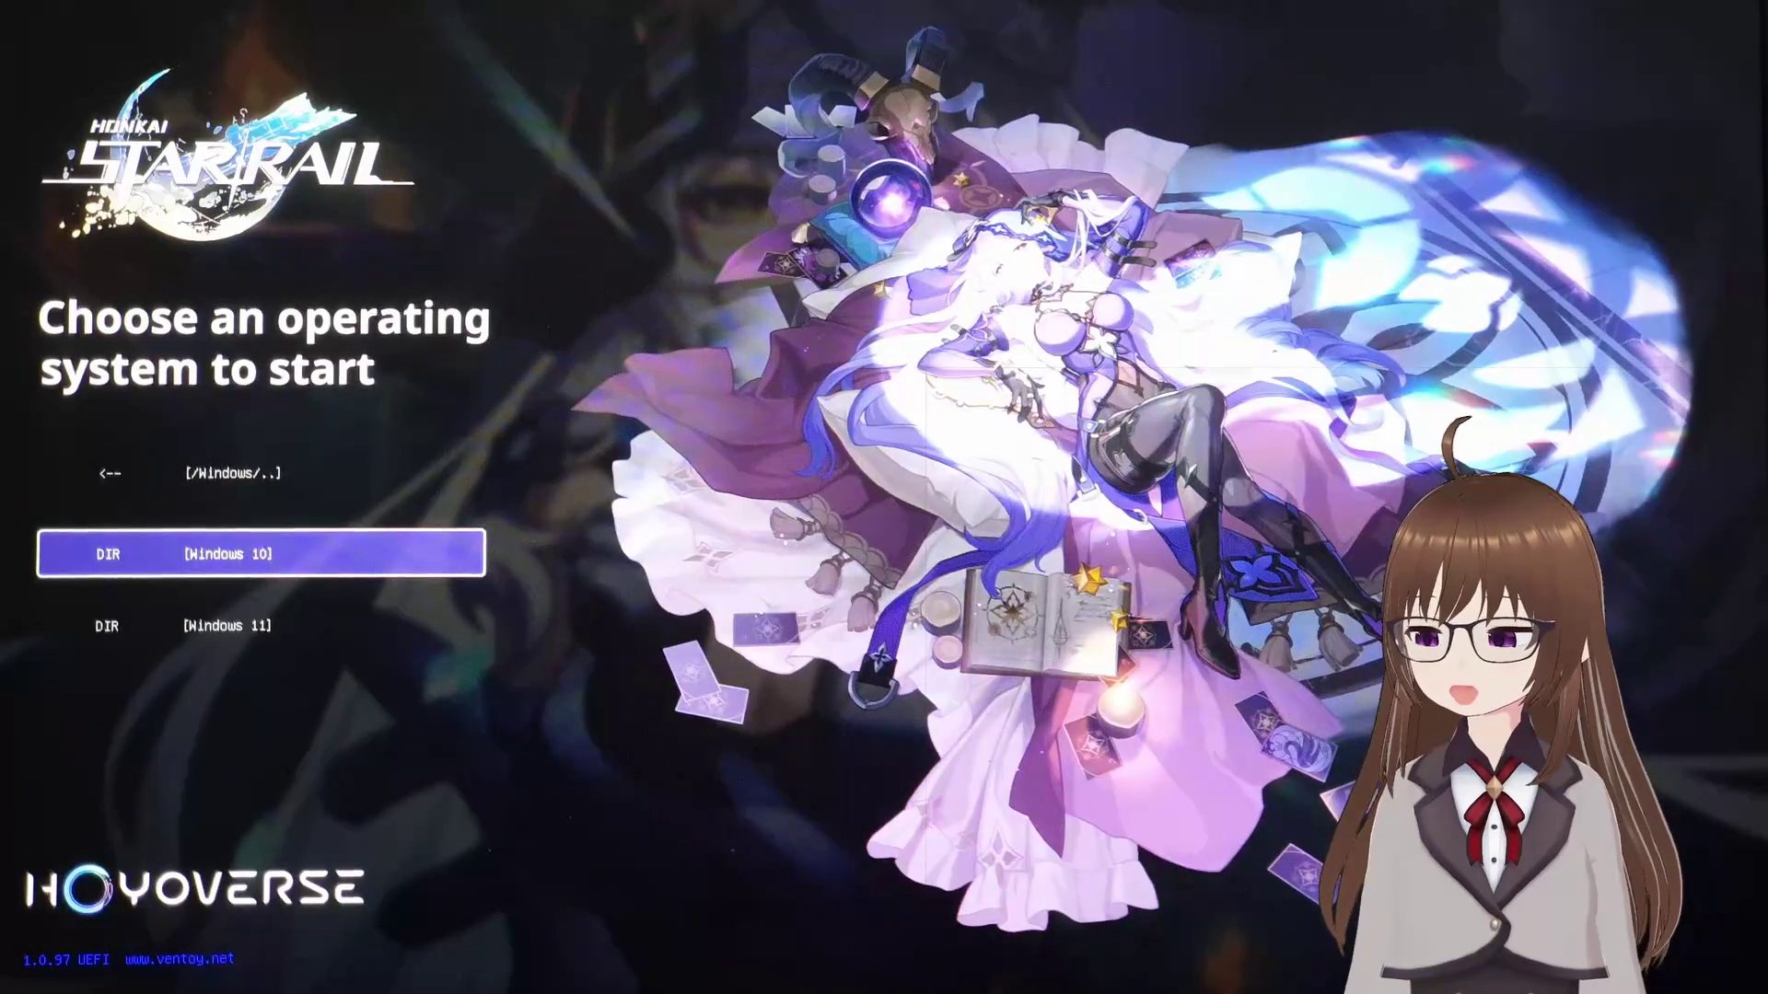
{"action": "key", "text": "Down"}
{"action": "key", "text": "Escape"}
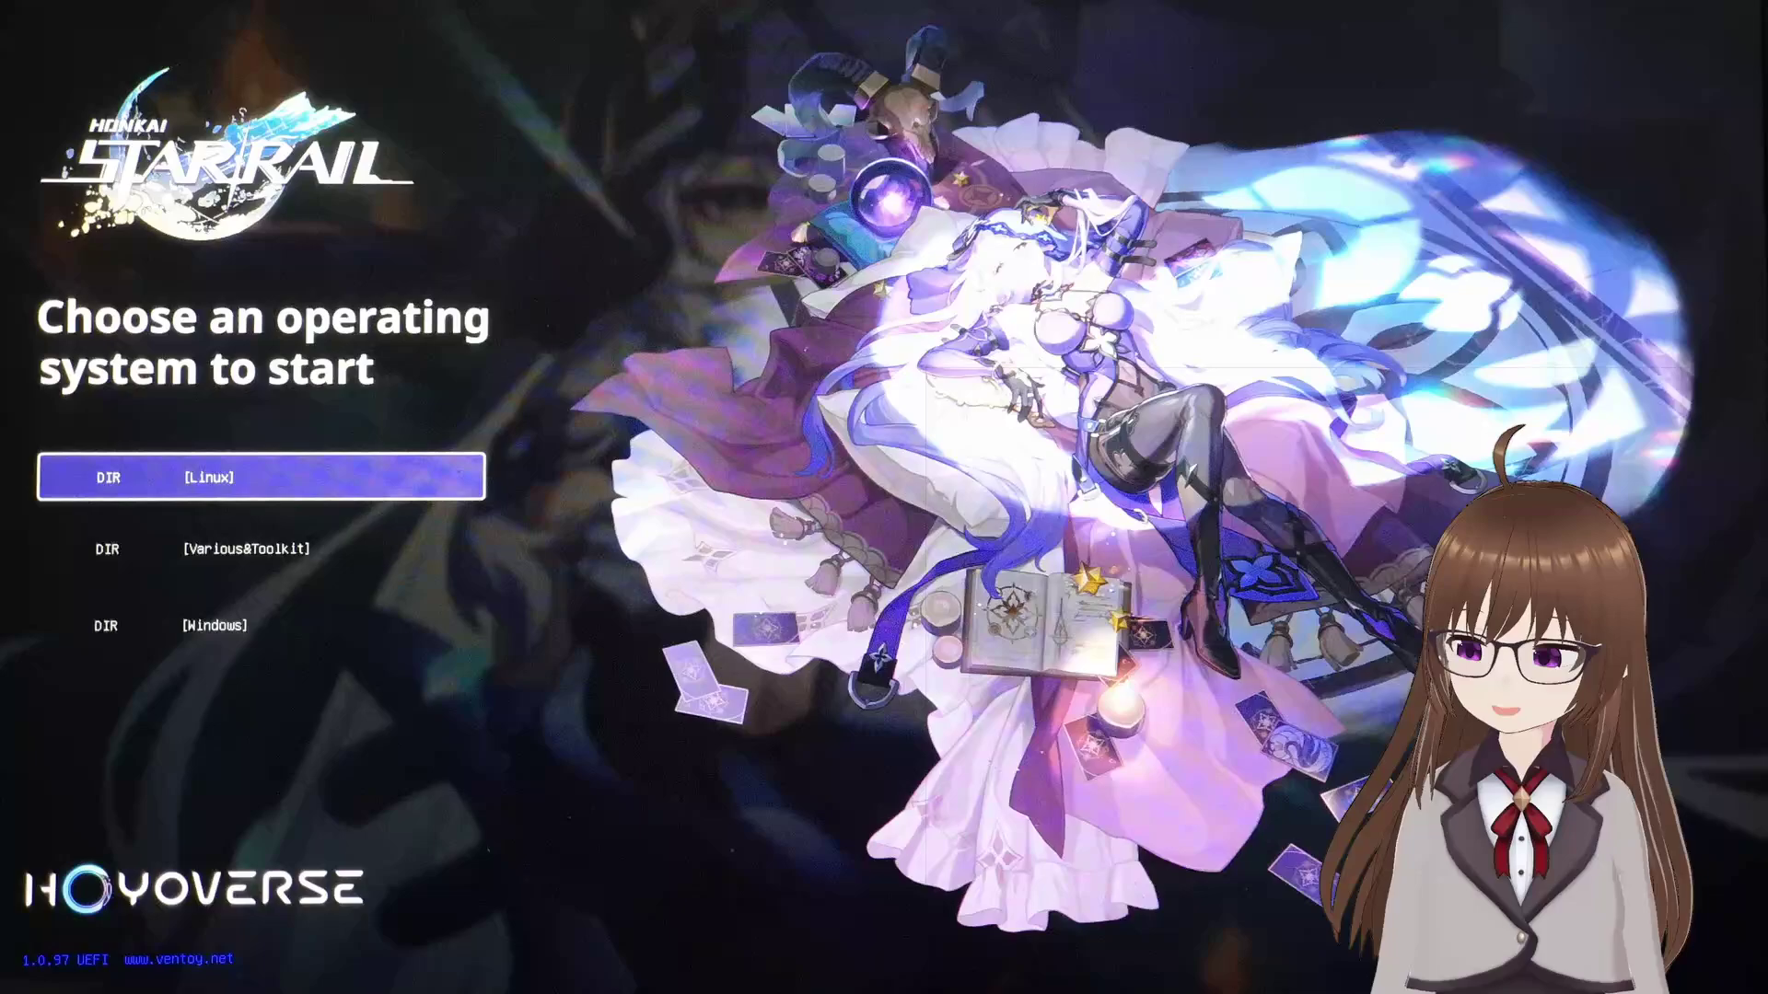
{"action": "key", "text": "F7"}
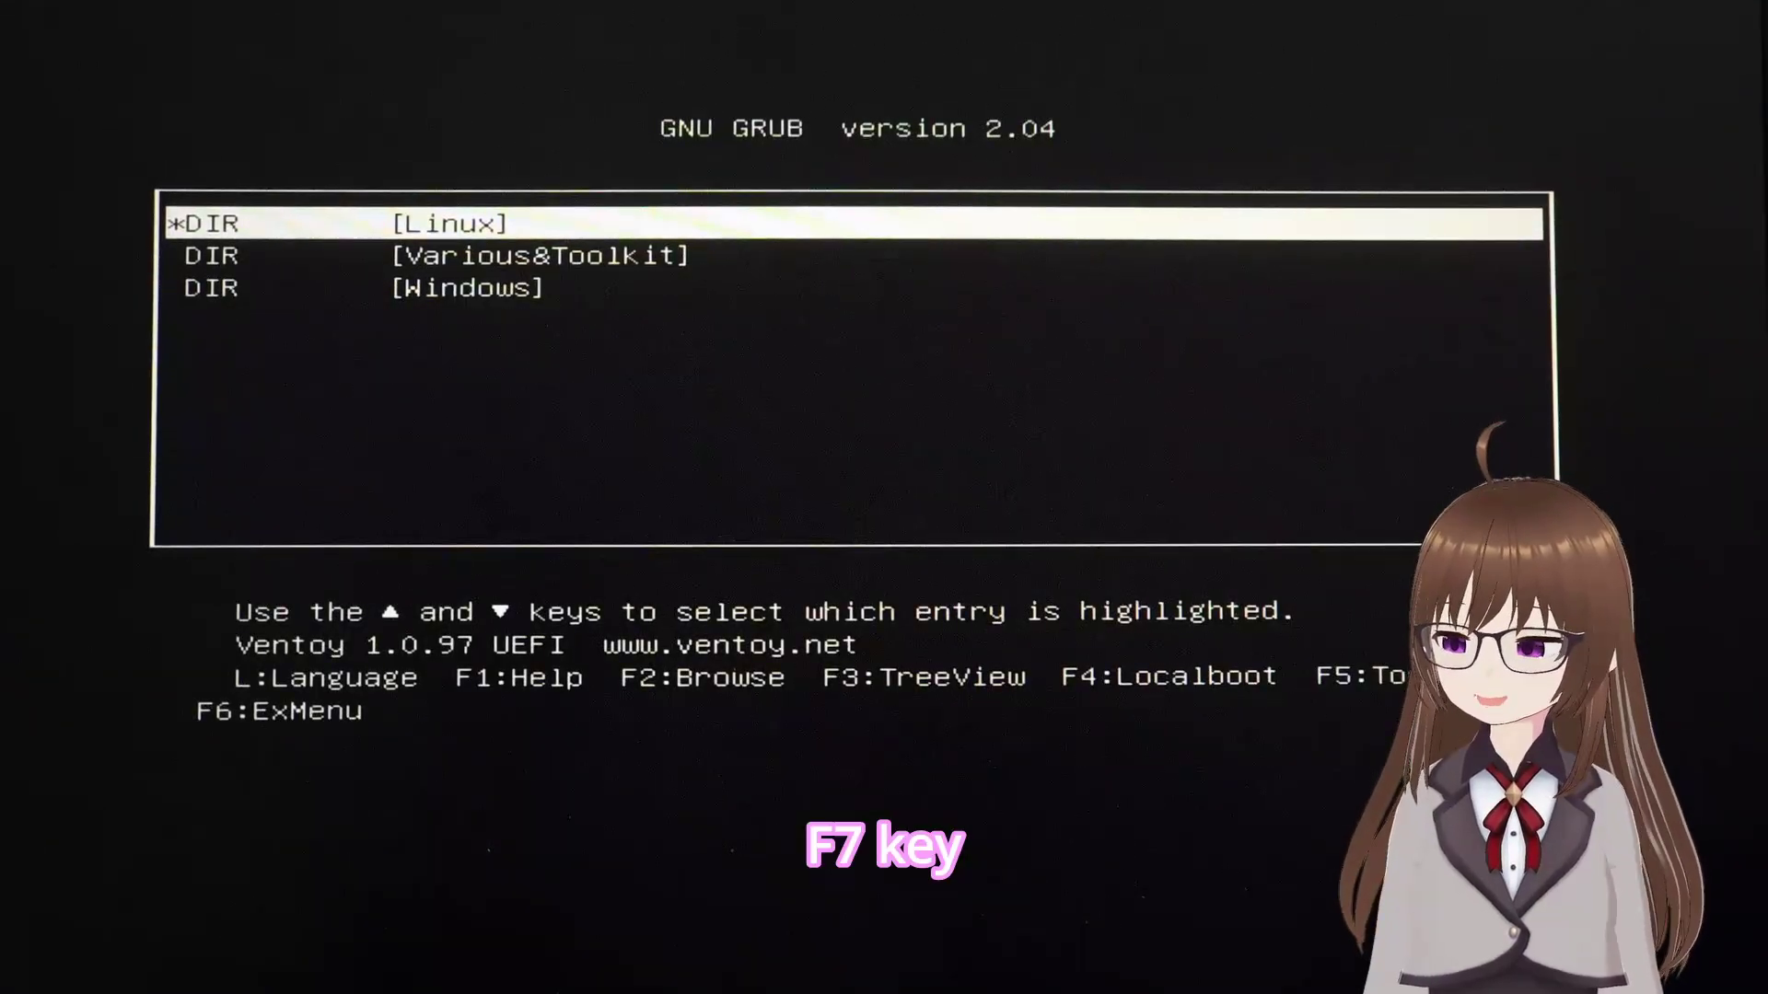
Step: Apply the Sparkle theme from the ExMenu theme list
{"action": "key", "text": "F6"}
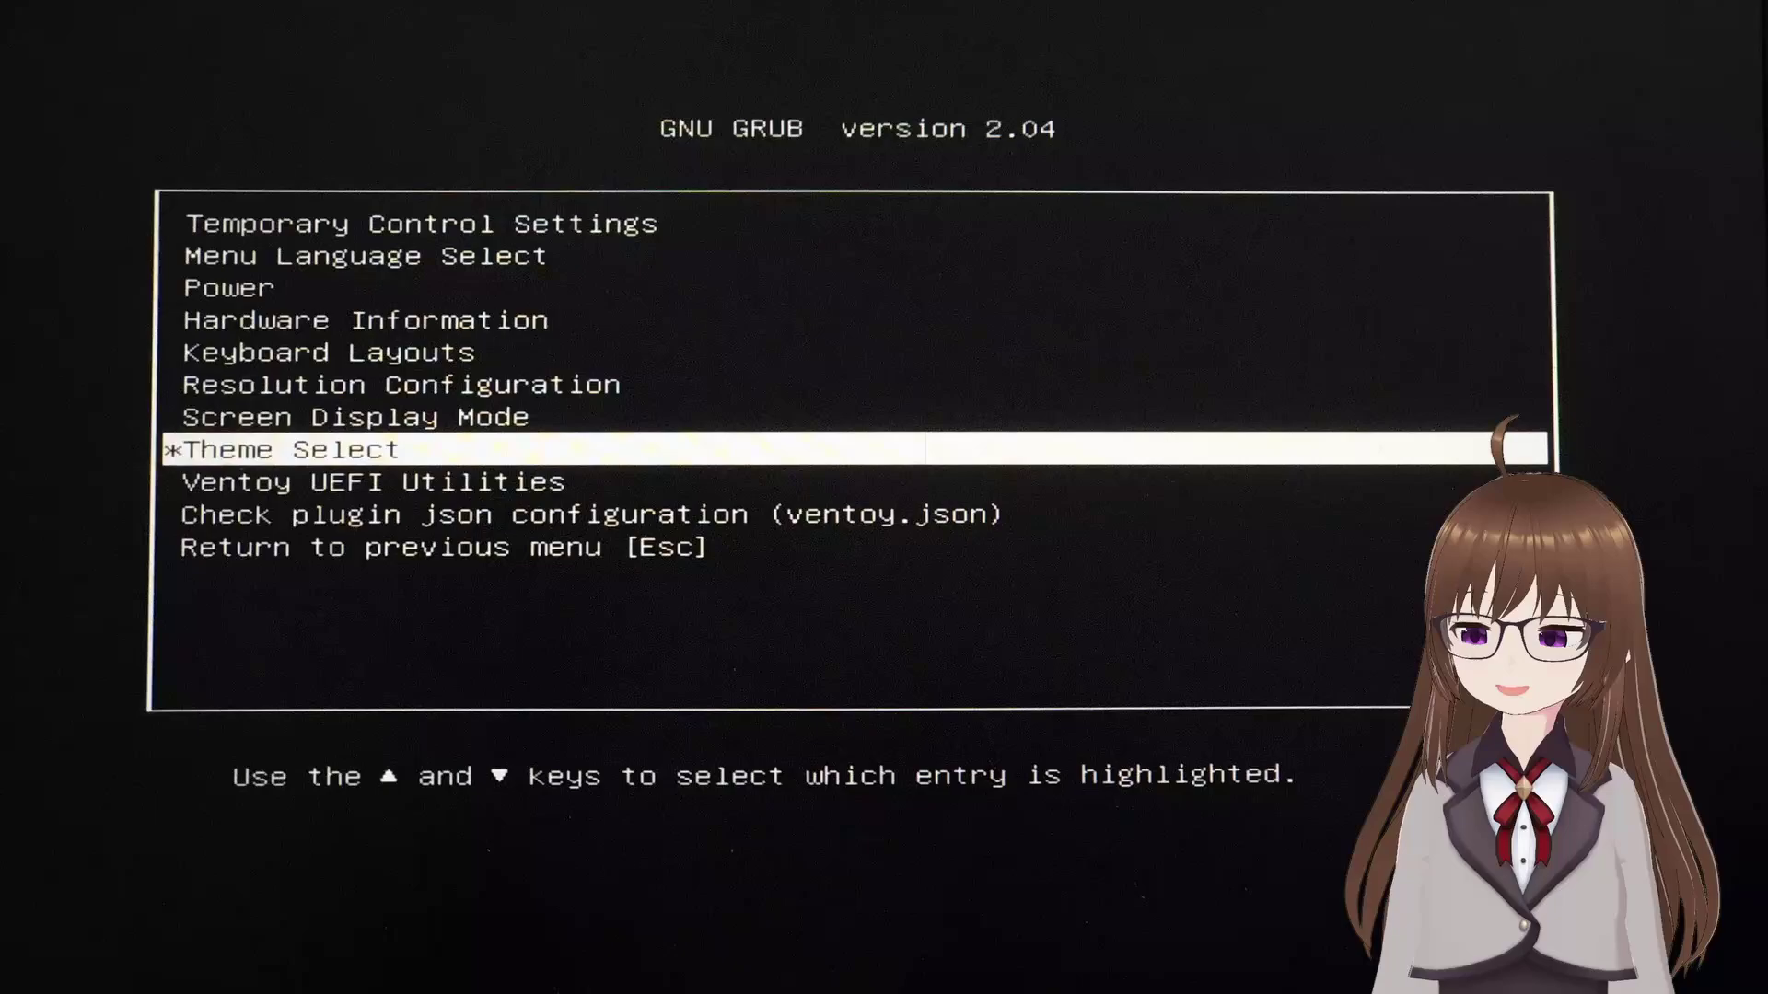
{"action": "key", "text": "Return"}
{"action": "key", "text": "Down"}
{"action": "key", "text": "Down"}
{"action": "key", "text": "Down"}
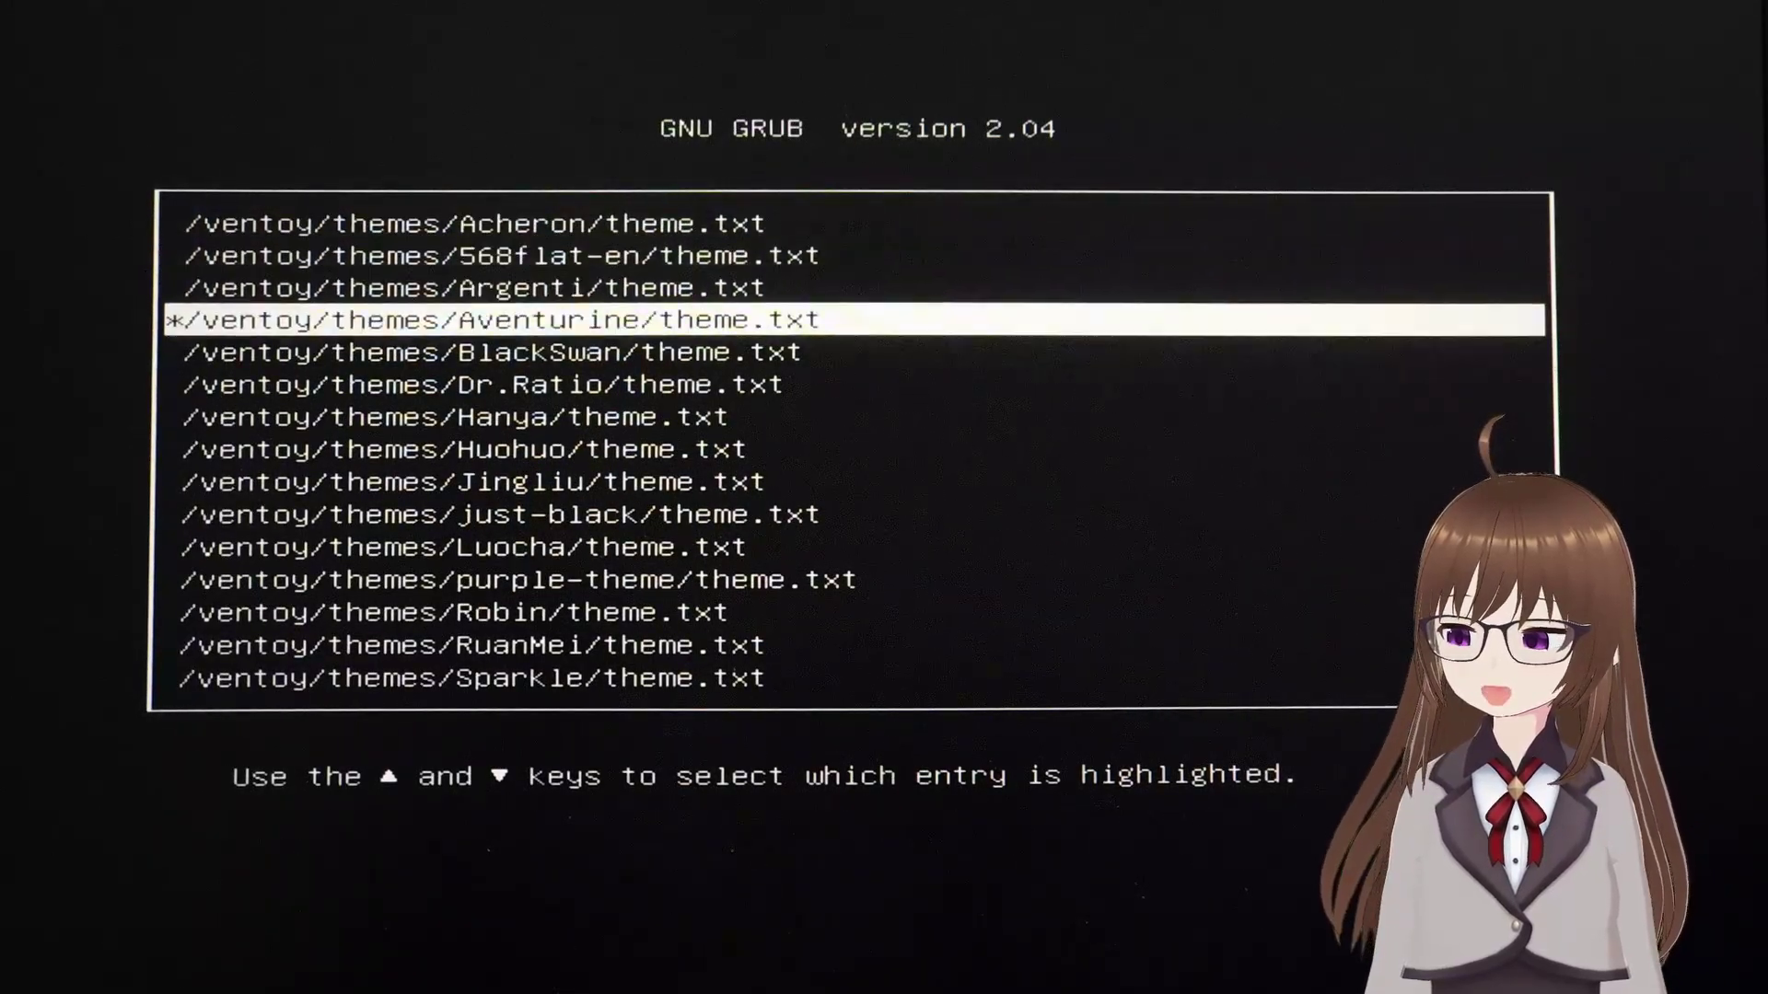
{"action": "key", "text": "Down"}
{"action": "key", "text": "Down"}
{"action": "key", "text": "Down"}
{"action": "key", "text": "Down"}
{"action": "key", "text": "Down"}
{"action": "key", "text": "Down"}
{"action": "key", "text": "Down"}
{"action": "key", "text": "Down"}
{"action": "key", "text": "Down"}
{"action": "key", "text": "Down"}
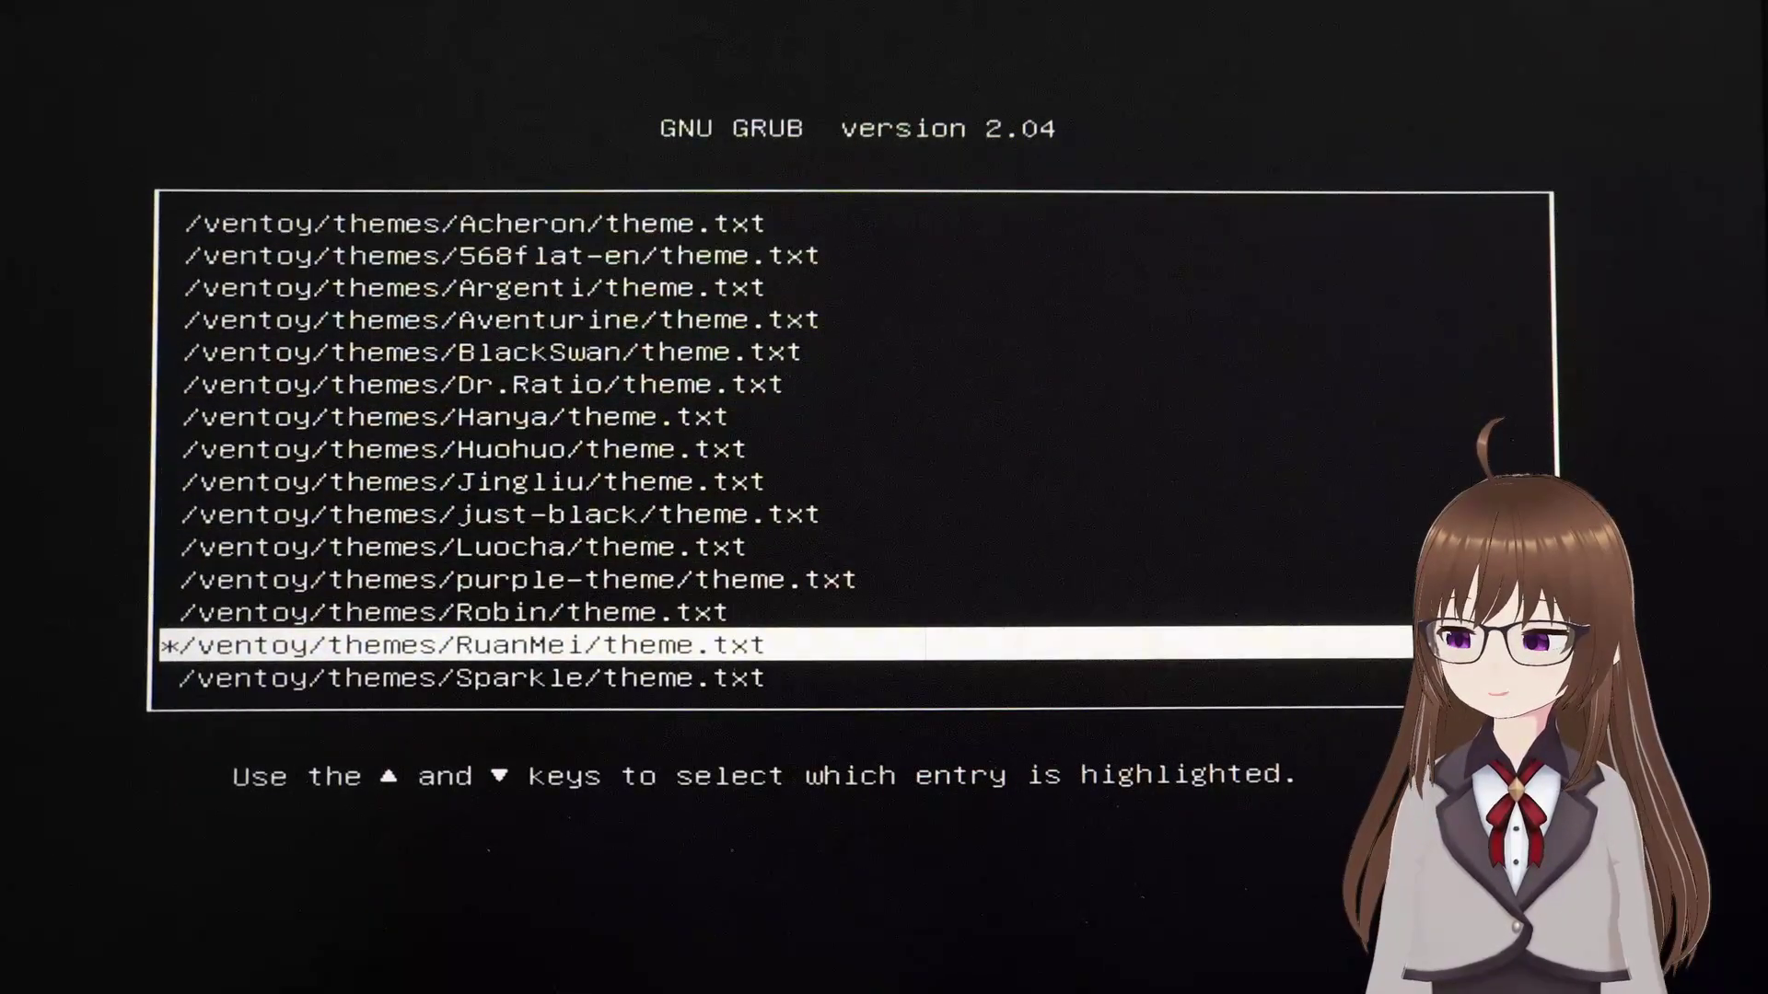
{"action": "key", "text": "Down"}
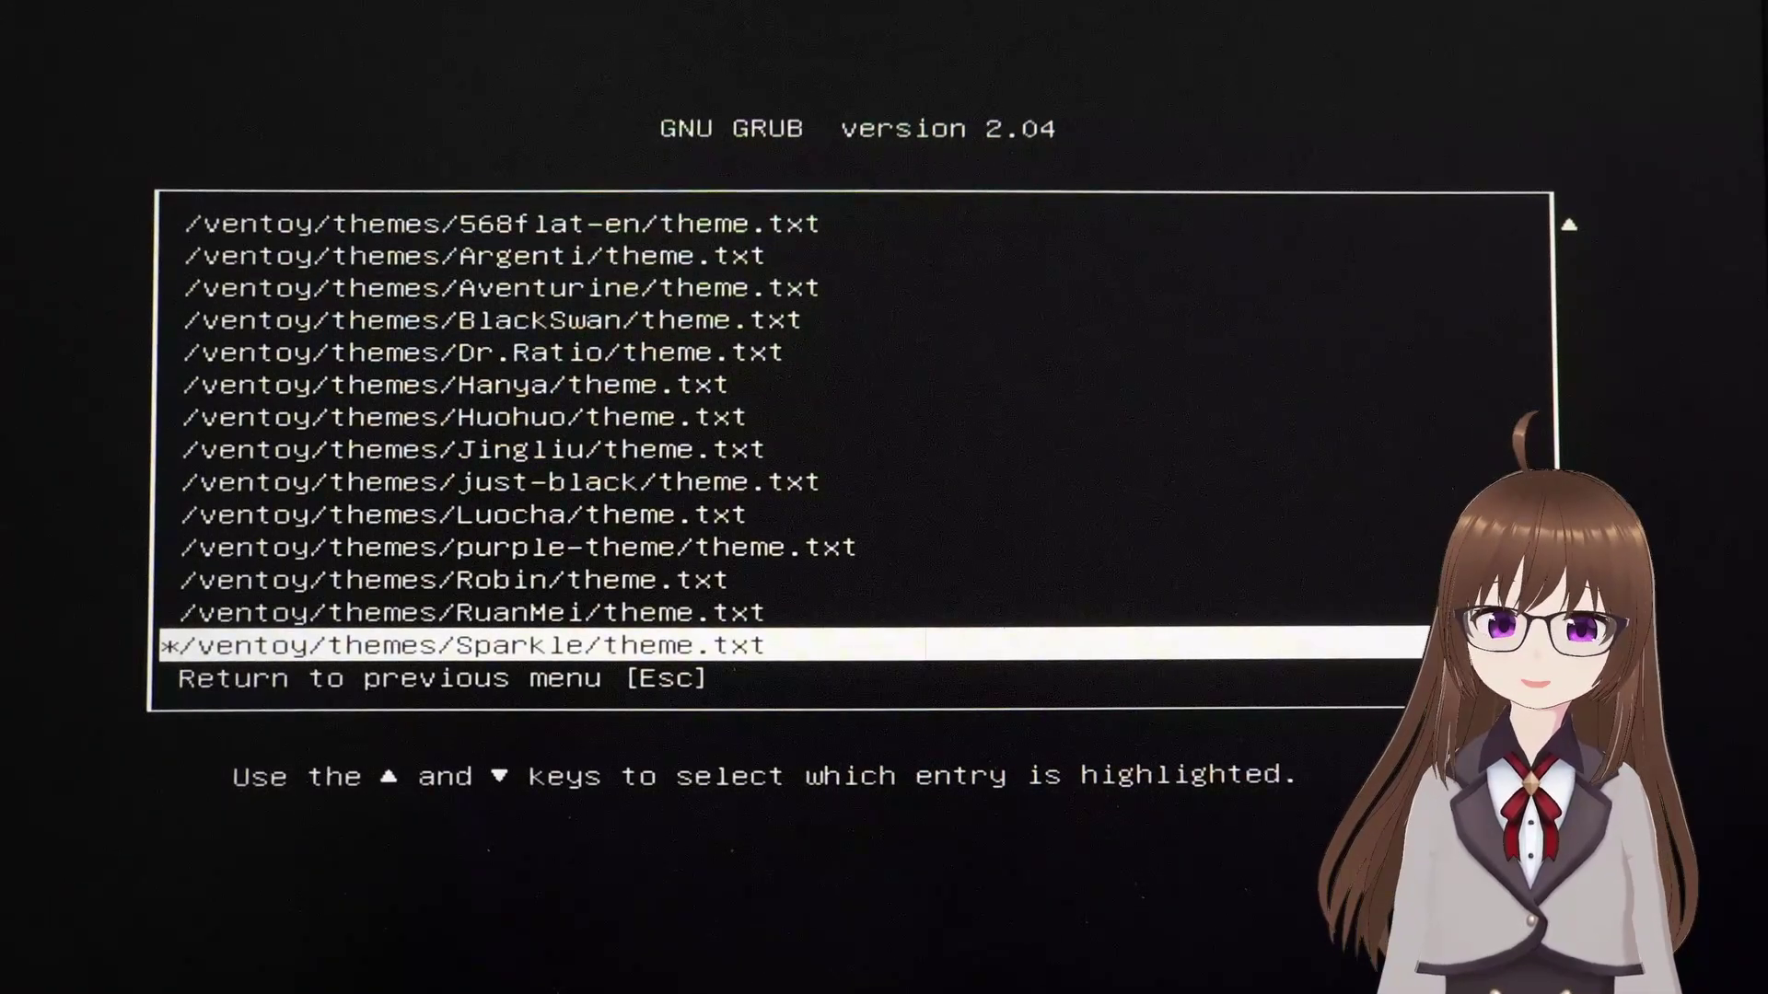
{"action": "key", "text": "Return"}
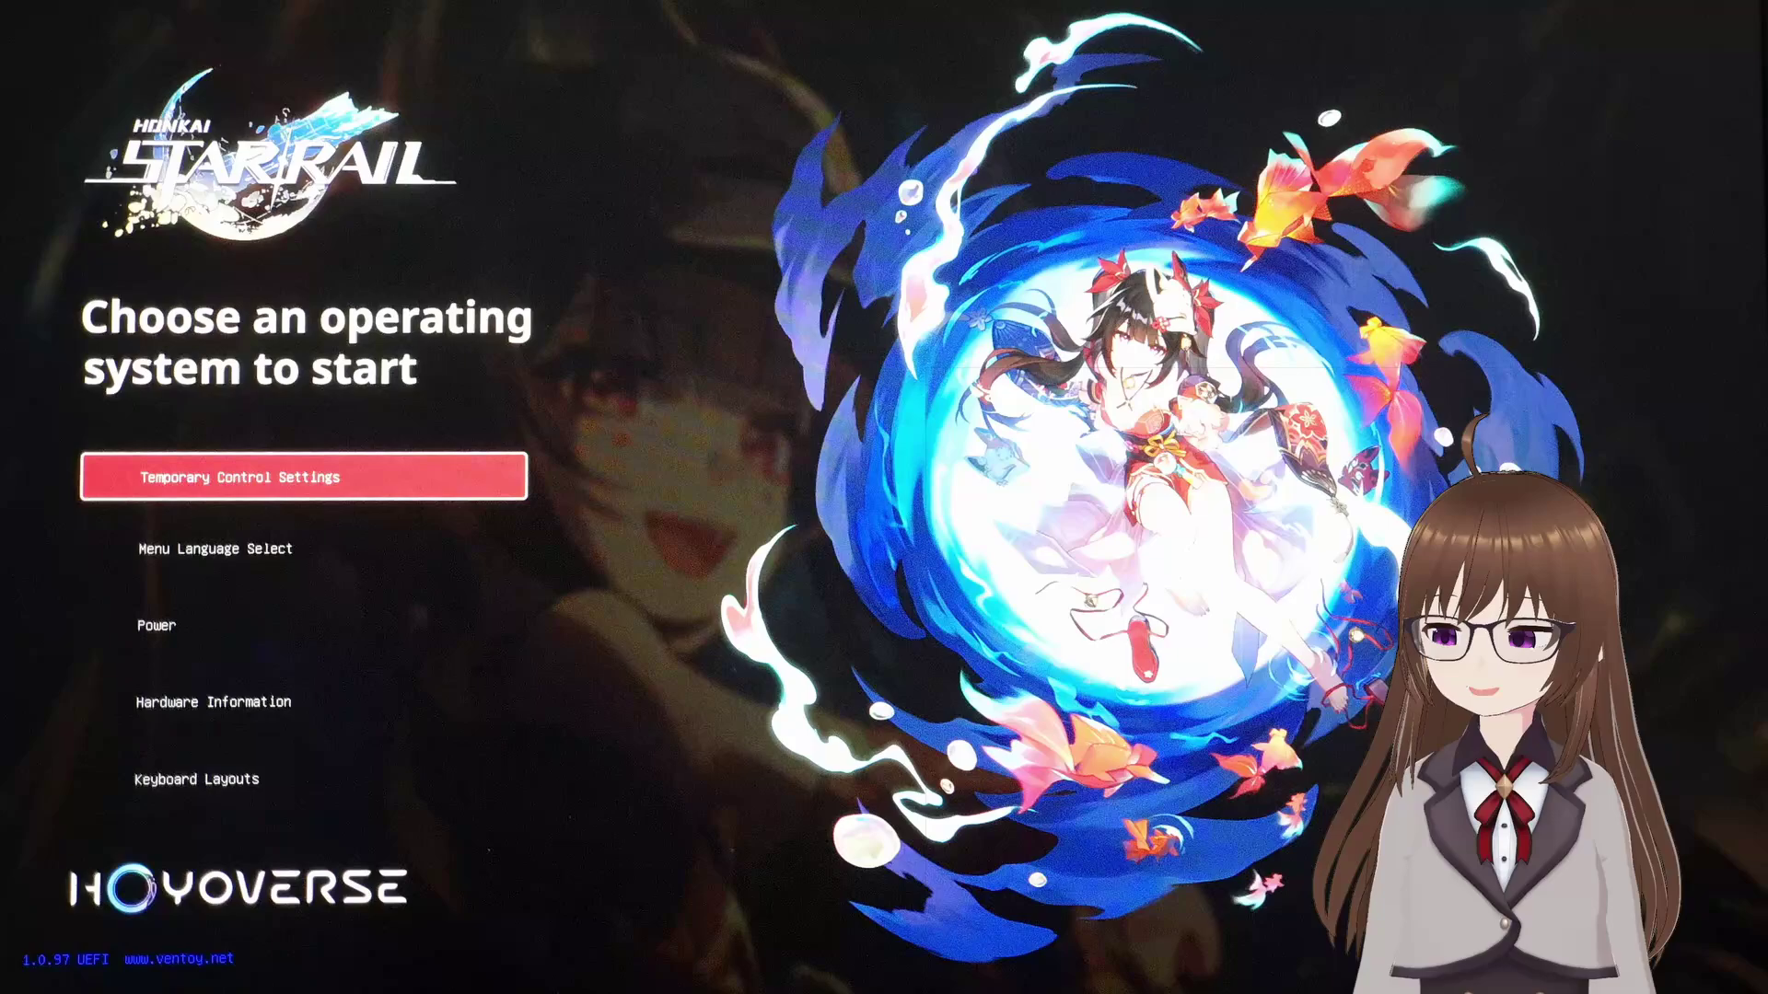
Step: Choose a different theme from Theme Select and browse its menu entries
{"action": "key", "text": "Down"}
{"action": "key", "text": "Down"}
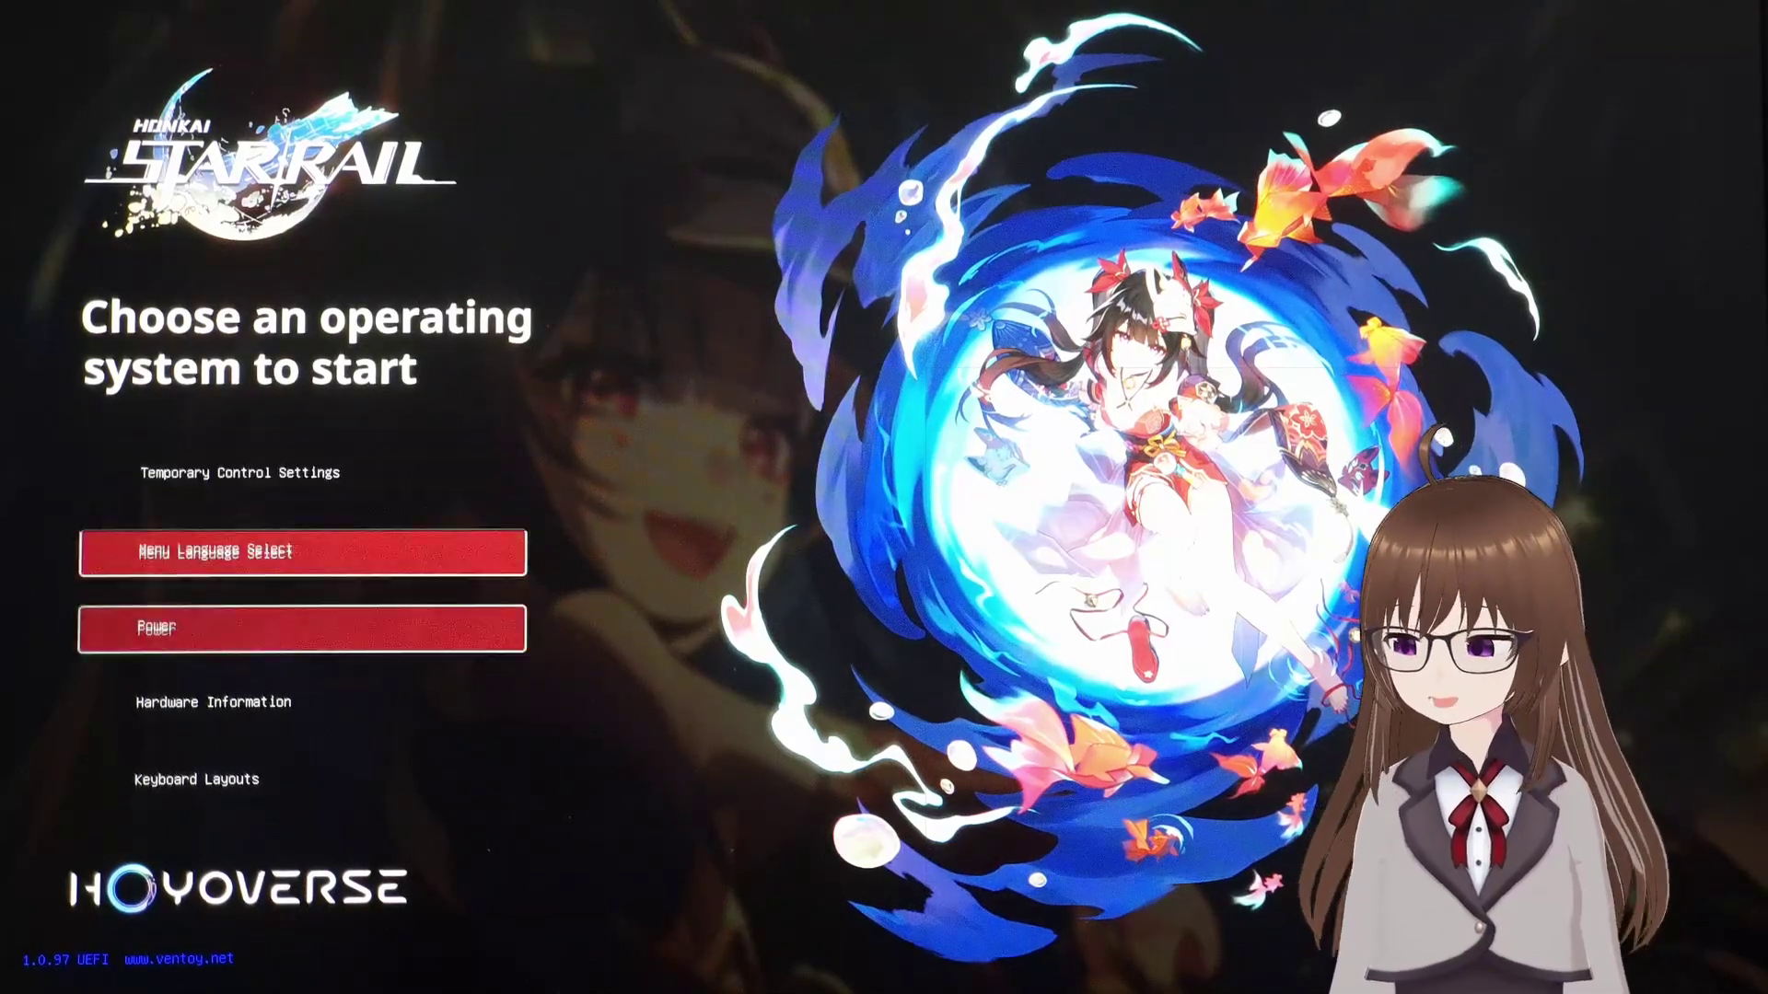
{"action": "key", "text": "Down"}
{"action": "key", "text": "Down"}
{"action": "key", "text": "Down"}
{"action": "key", "text": "Down"}
{"action": "key", "text": "Down"}
{"action": "key", "text": "Down"}
{"action": "key", "text": "Up"}
{"action": "key", "text": "Return"}
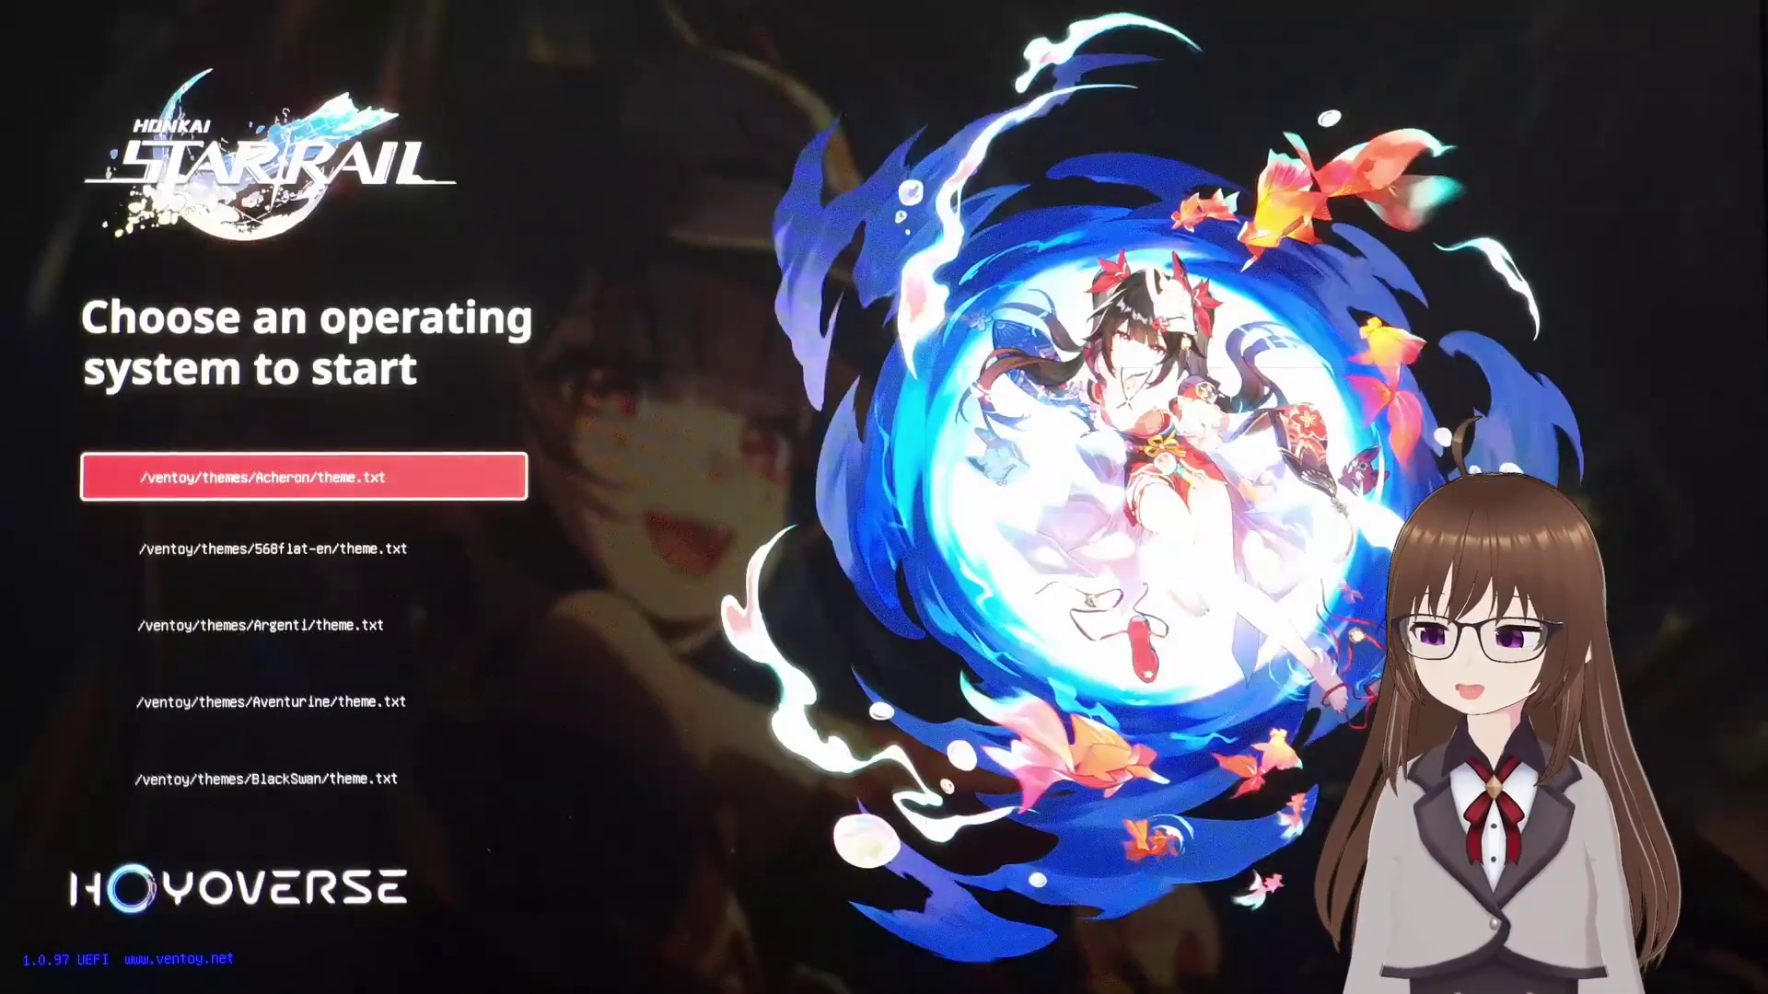
{"action": "key", "text": "Down"}
{"action": "key", "text": "Down"}
{"action": "key", "text": "Down"}
{"action": "key", "text": "Down"}
{"action": "key", "text": "Down"}
{"action": "key", "text": "Down"}
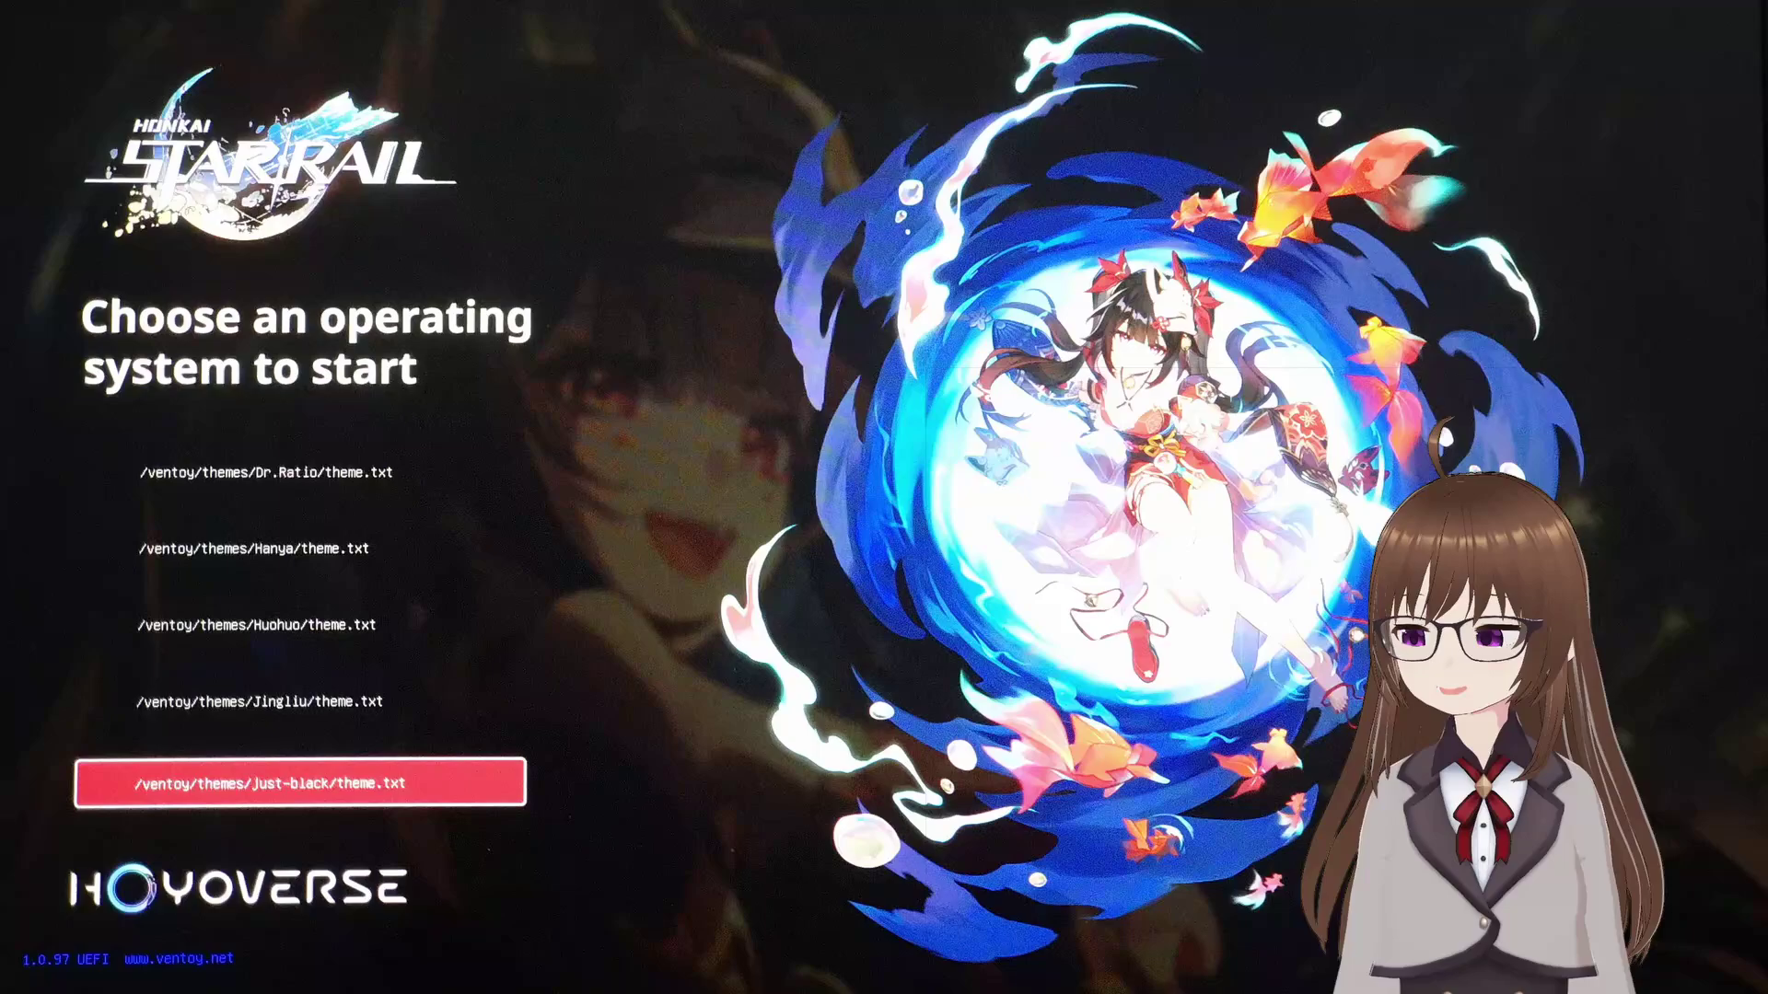
{"action": "key", "text": "Return"}
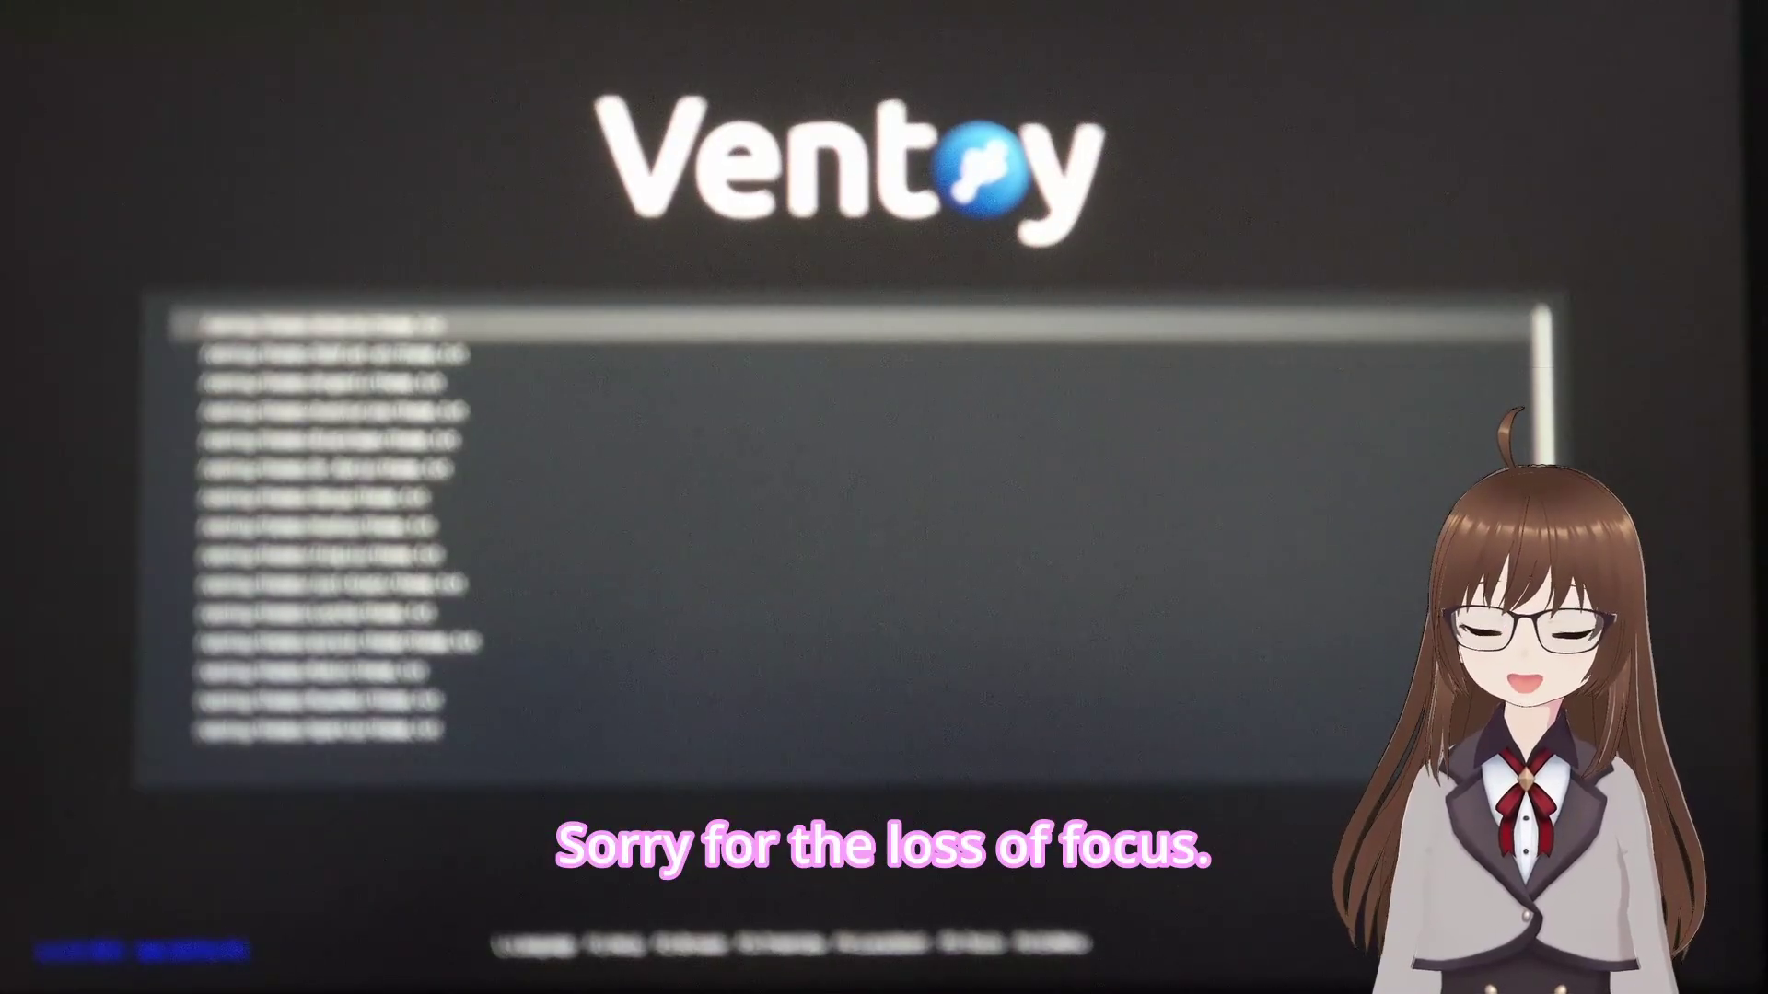
{"action": "key", "text": "Down"}
{"action": "key", "text": "Down"}
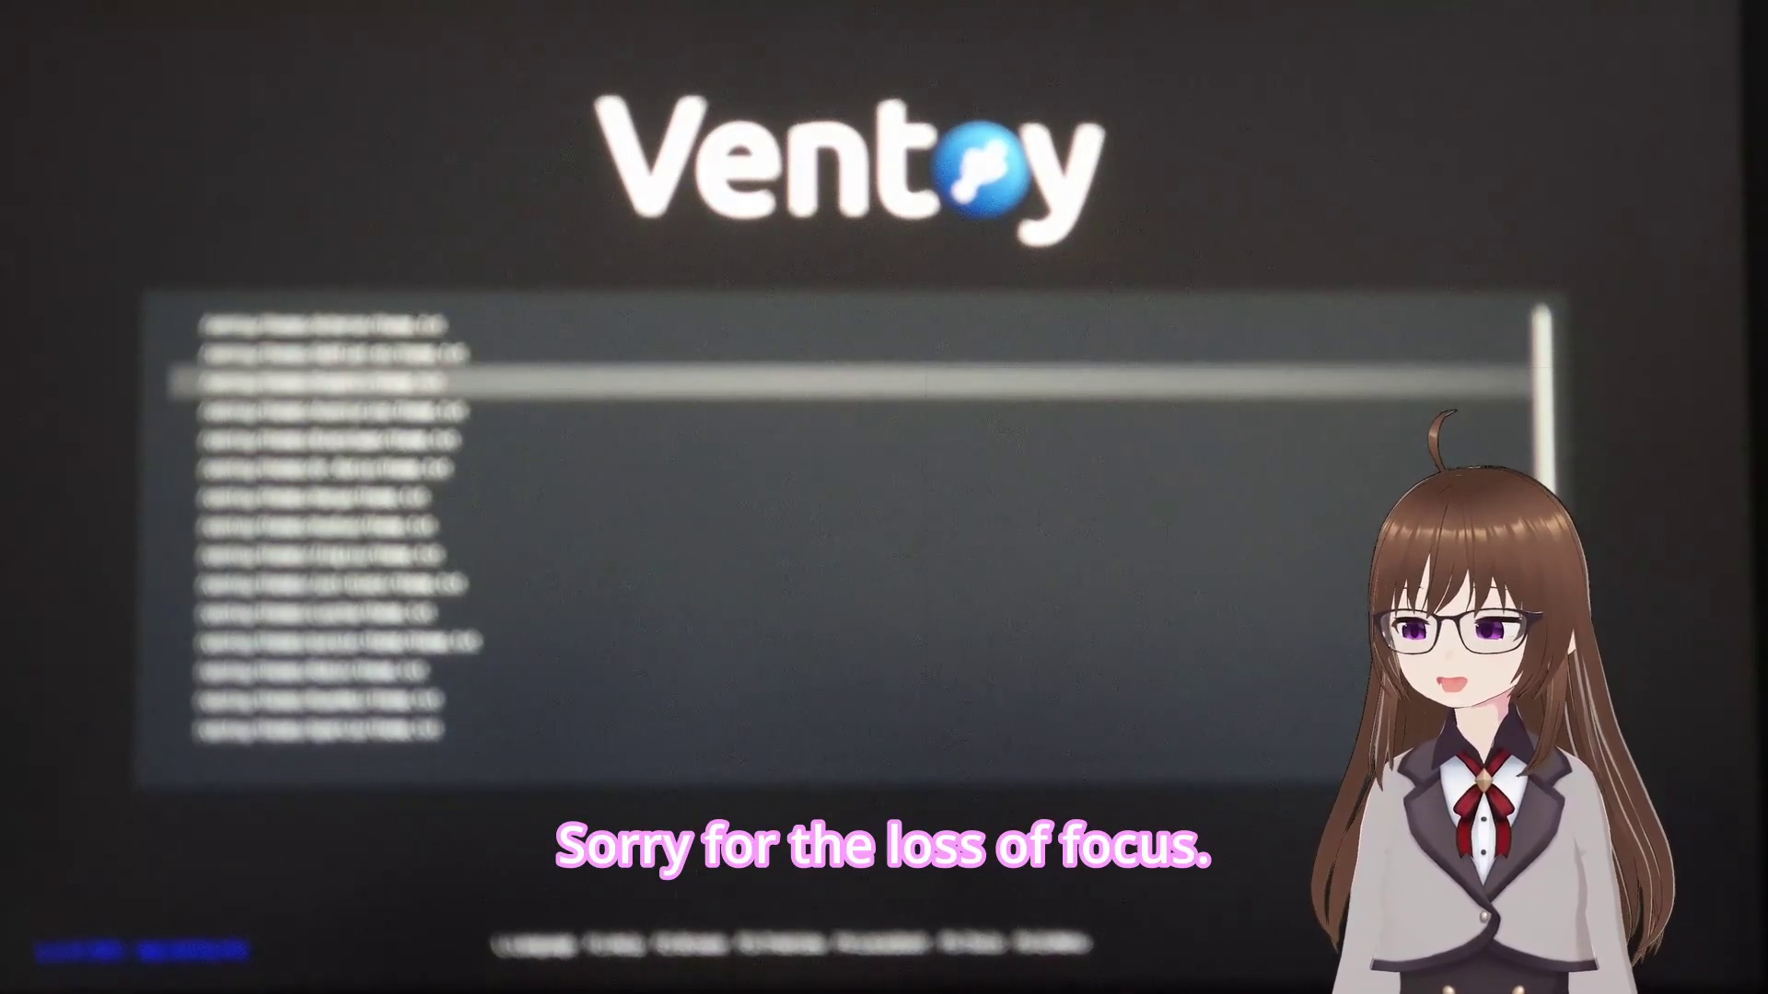
{"action": "key", "text": "Down"}
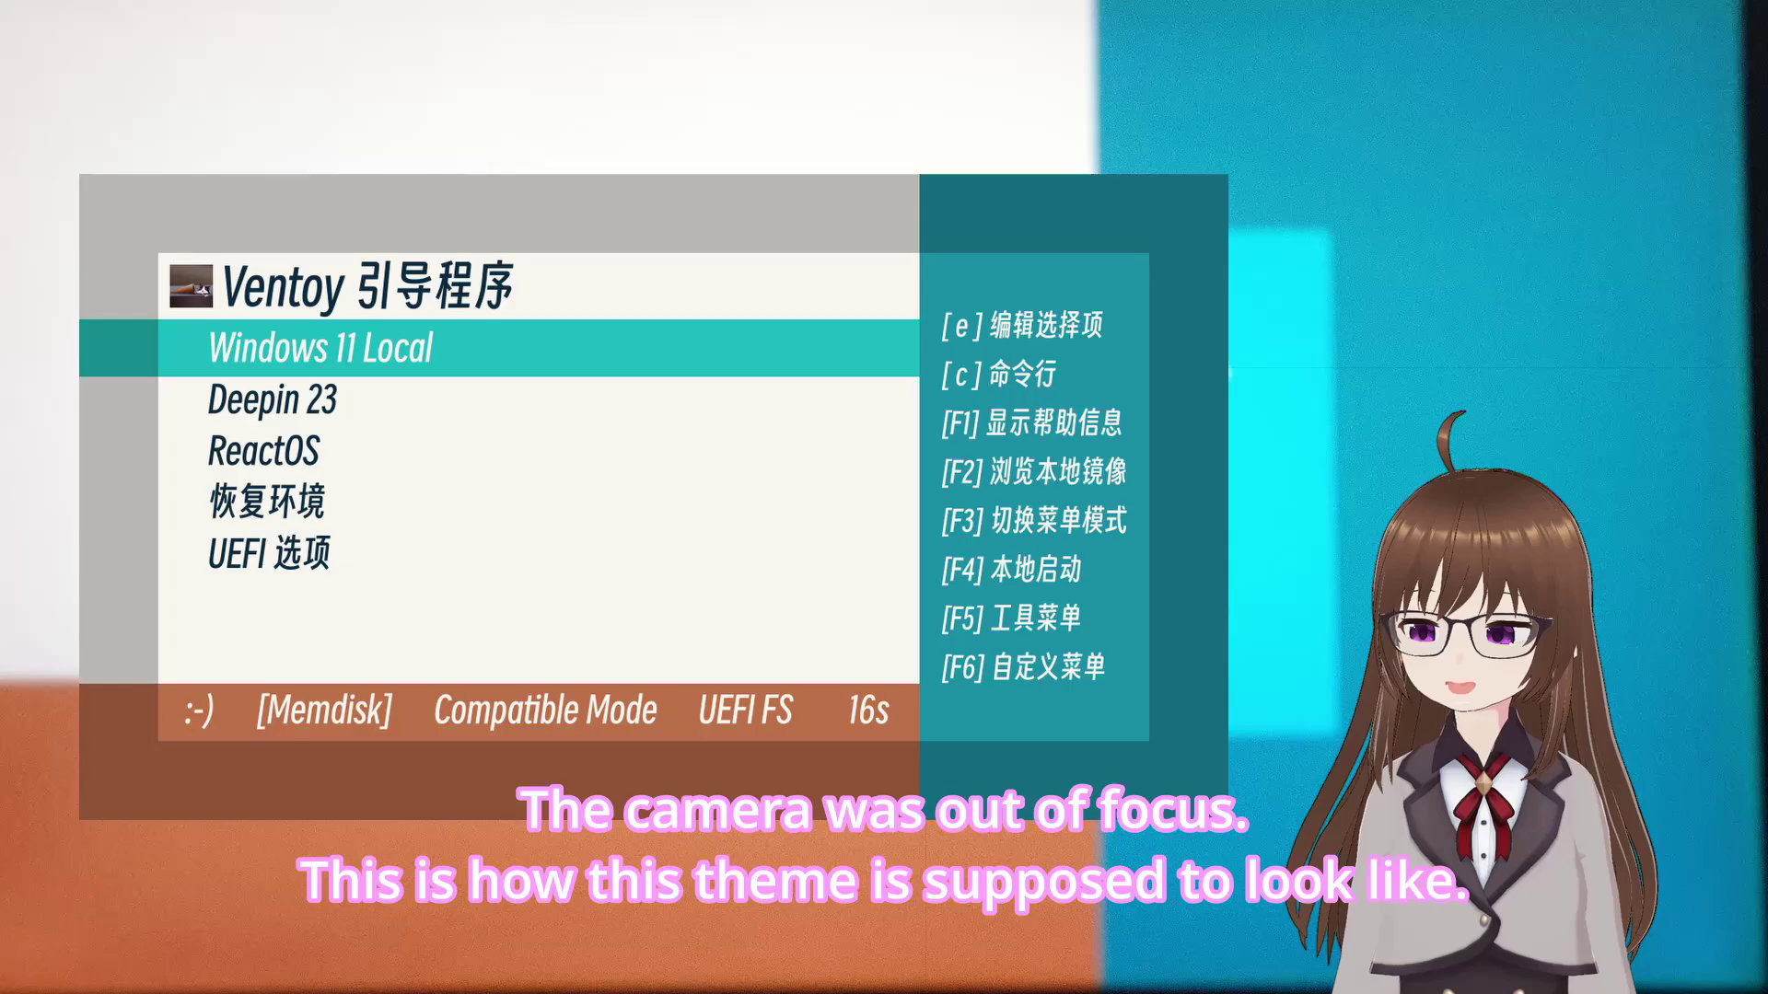